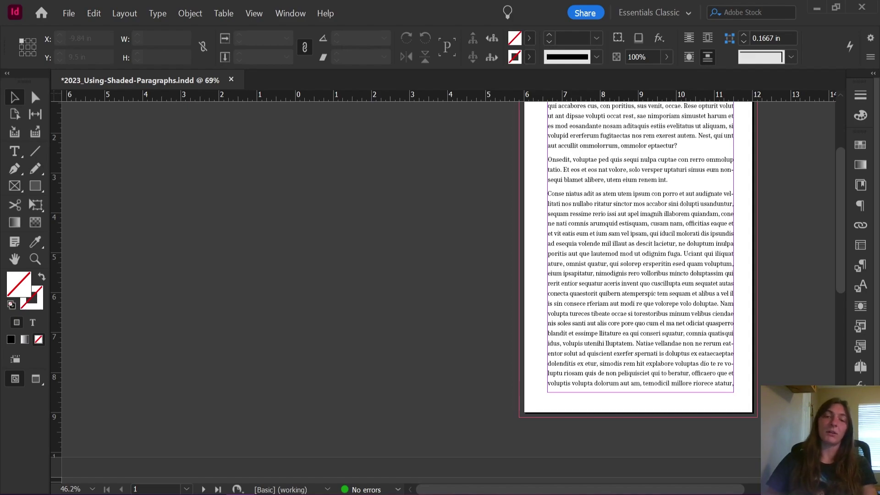
- Fit the page in the window, pan down to page 2, and enter its text frame
{"action": "key", "text": "ctrl+0"}
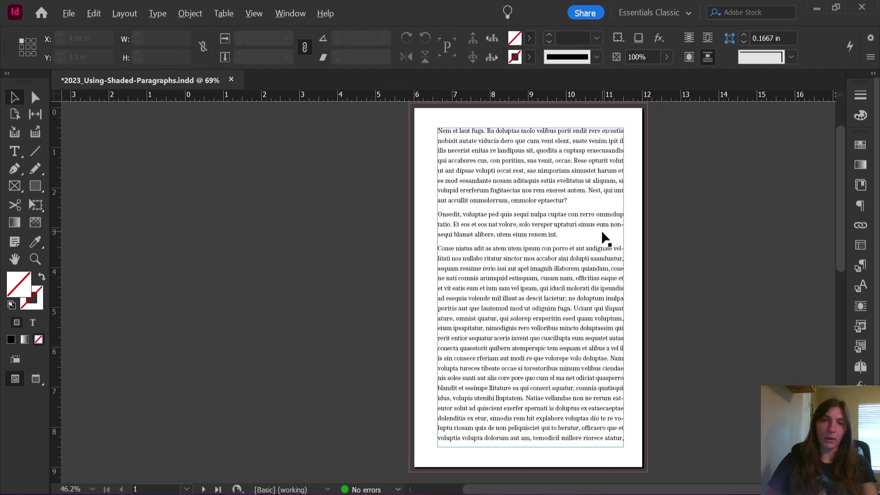
{"action": "scroll", "coordinate": [544, 285], "scroll_direction": "down", "scroll_amount": 5}
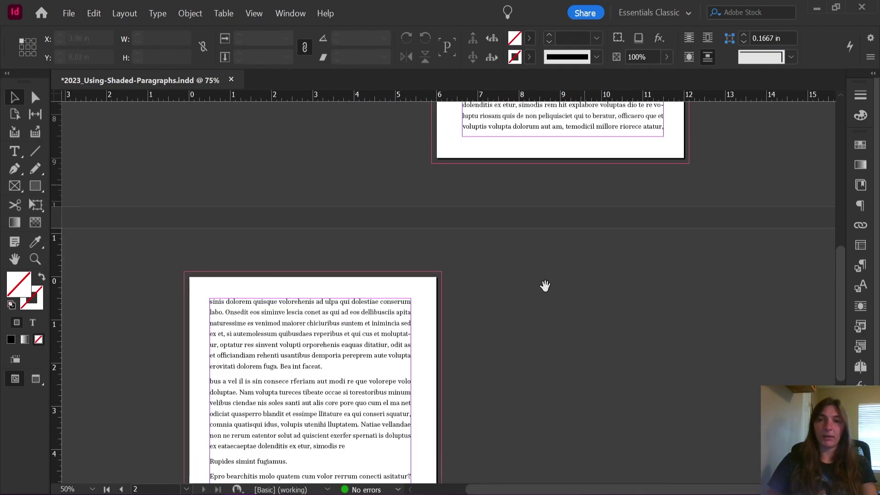
{"action": "scroll", "coordinate": [545, 286], "scroll_direction": "down", "scroll_amount": 5}
{"action": "left_click_drag", "start_coordinate": [542, 182], "coordinate": [526, 432]}
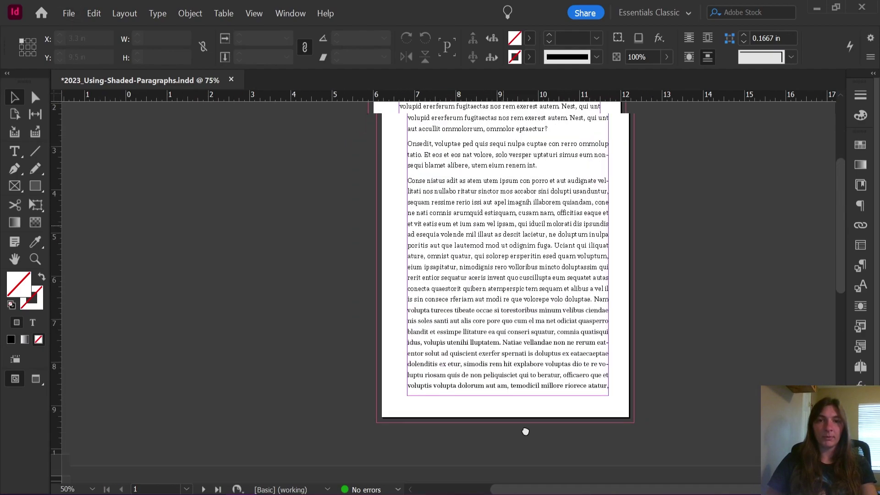
{"action": "left_click_drag", "start_coordinate": [455, 378], "coordinate": [599, 210]}
{"action": "scroll", "coordinate": [570, 173], "scroll_direction": "down", "scroll_amount": 6}
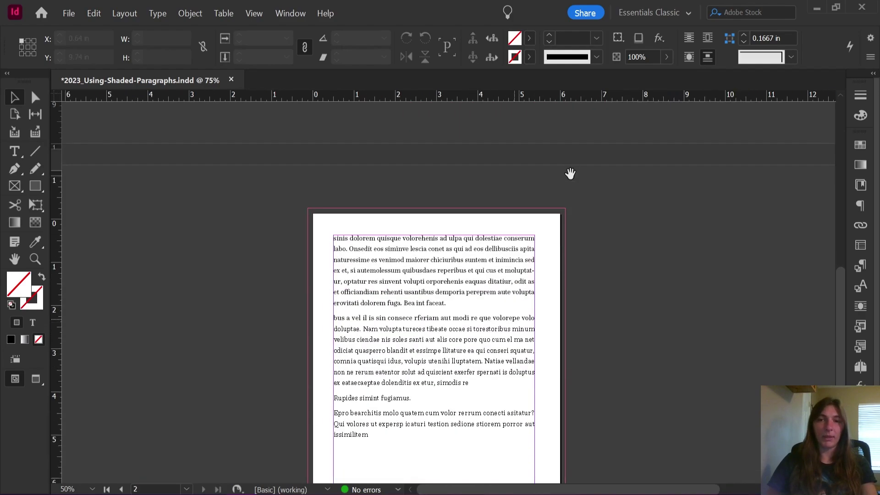
{"action": "scroll", "coordinate": [468, 243], "scroll_direction": "up", "scroll_amount": 1}
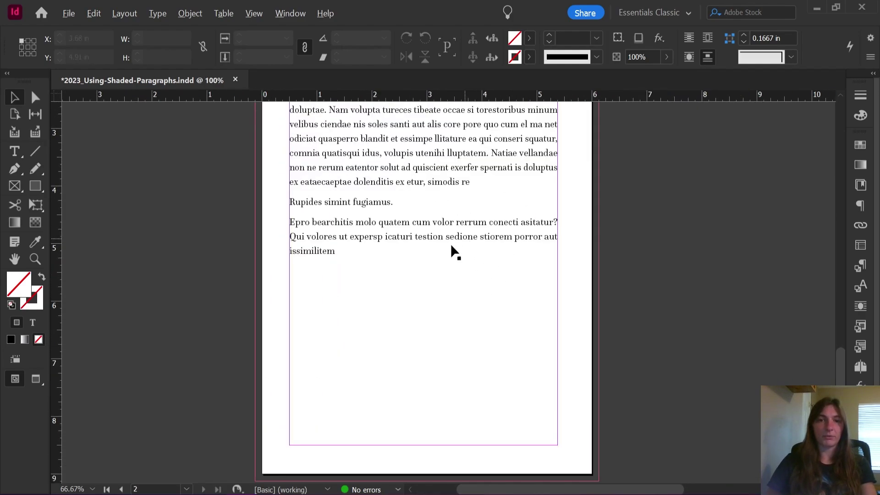
{"action": "double_click", "coordinate": [449, 244]}
- Select the last paragraph and rename the unused Paragraph Style 1 to 'Shaded Body'
{"action": "key", "text": "ctrl+shift+Up"}
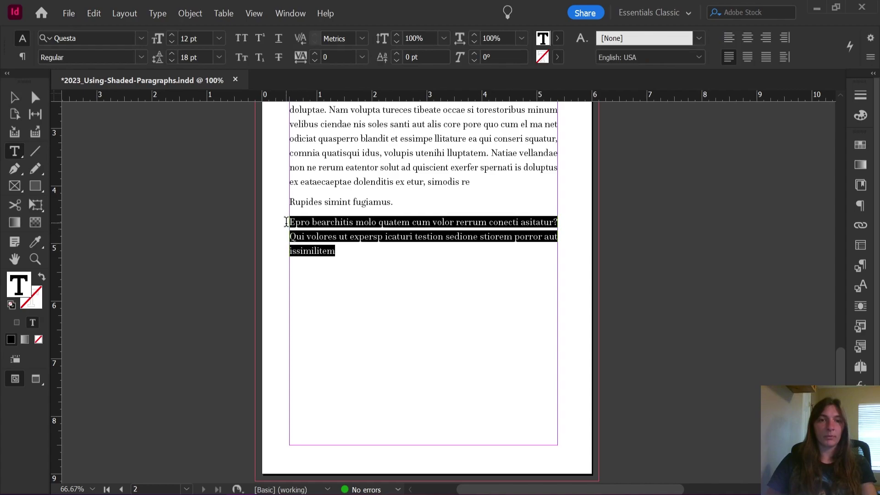
{"action": "left_click", "coordinate": [864, 265]}
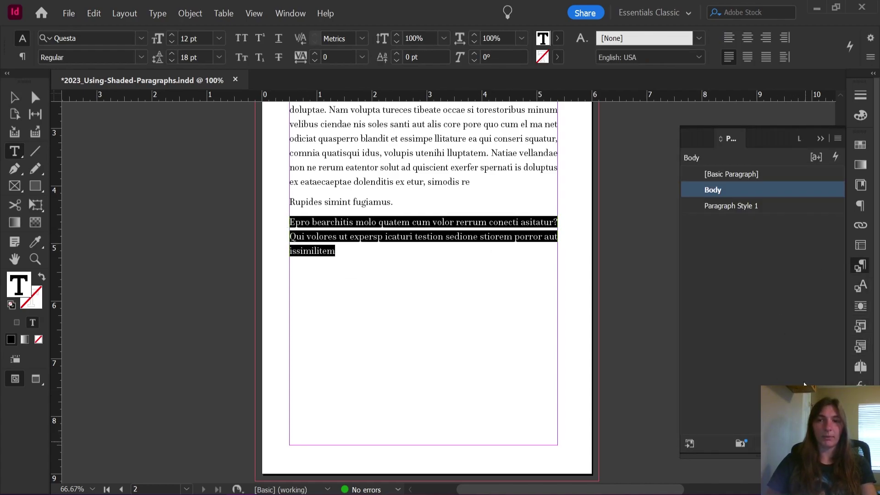
{"action": "double_click", "coordinate": [745, 205]}
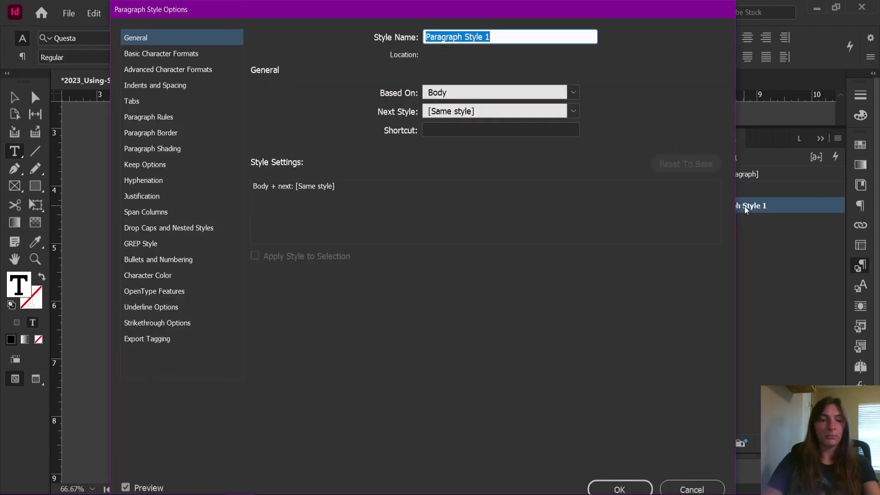
{"action": "type", "text": "Shaded "}
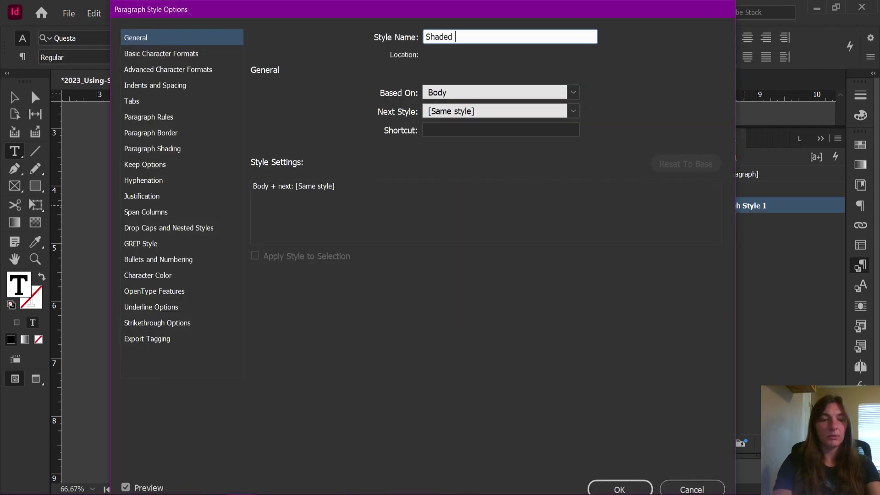
{"action": "type", "text": "Body"}
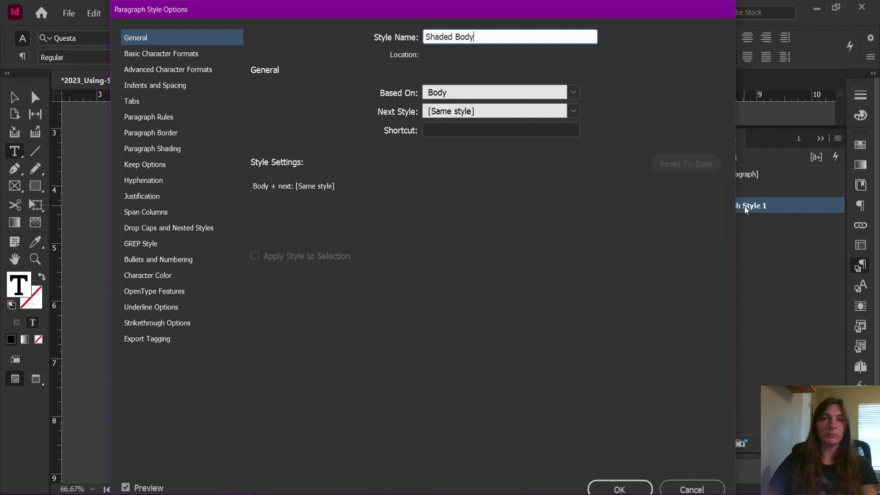
- Replace the style's Questa font family with Open Sans in Basic Character Formats
{"action": "left_click", "coordinate": [157, 54]}
{"action": "left_click", "coordinate": [363, 100]}
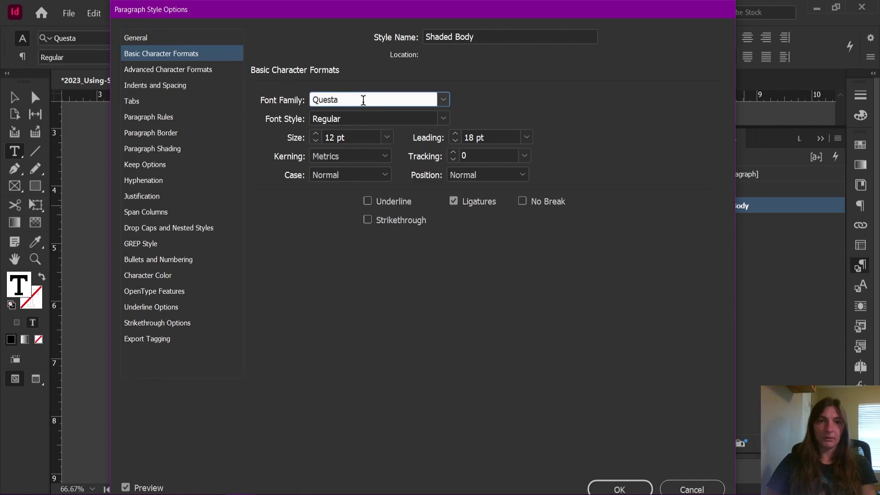
{"action": "left_click_drag", "start_coordinate": [363, 100], "coordinate": [272, 104]}
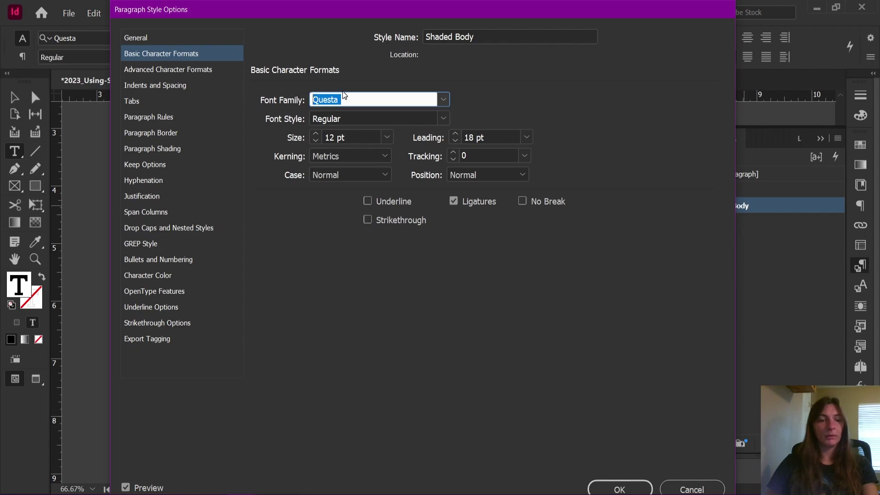
{"action": "type", "text": "Segoe Print"}
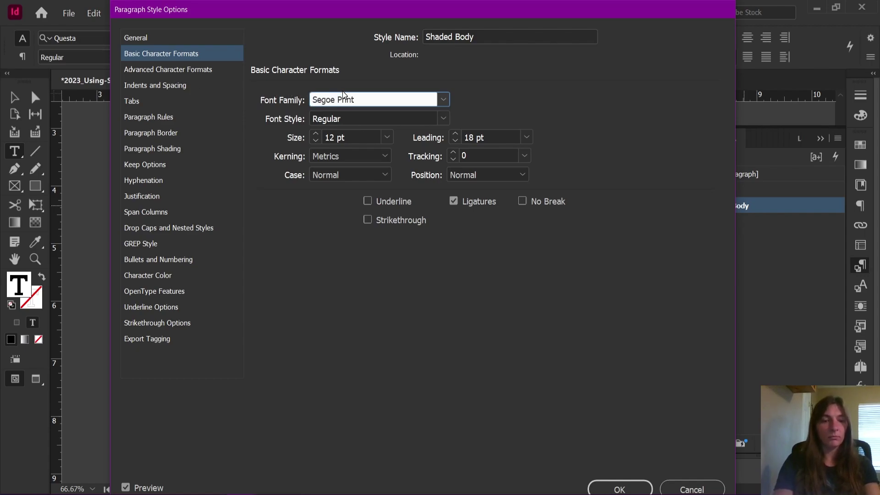
{"action": "key", "text": "ctrl+a"}
{"action": "type", "text": "Open Sans"}
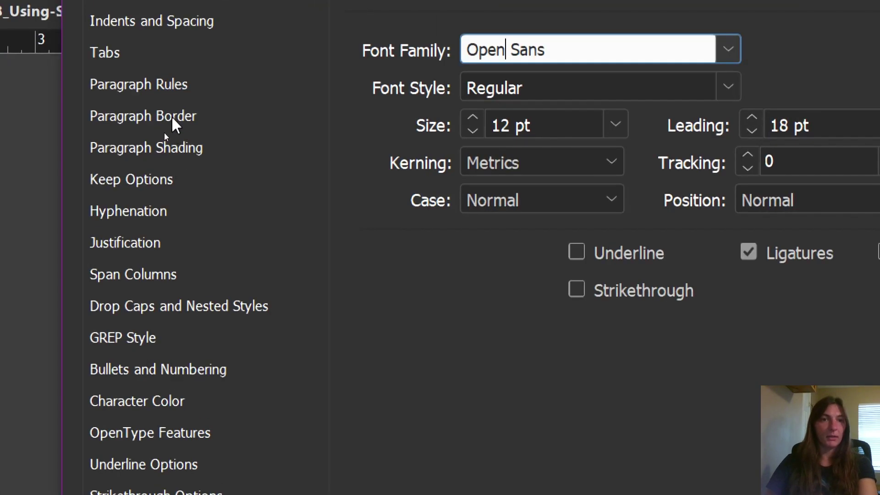
- Enable 20% Black paragraph shading, clipped to the frame, with offsets raised to 0.125 in
{"action": "left_click", "coordinate": [177, 152]}
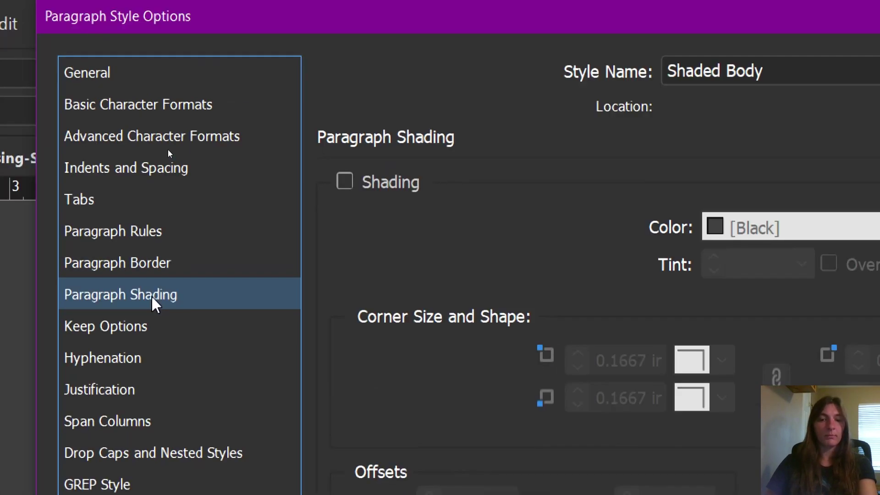
{"action": "key", "text": "super"}
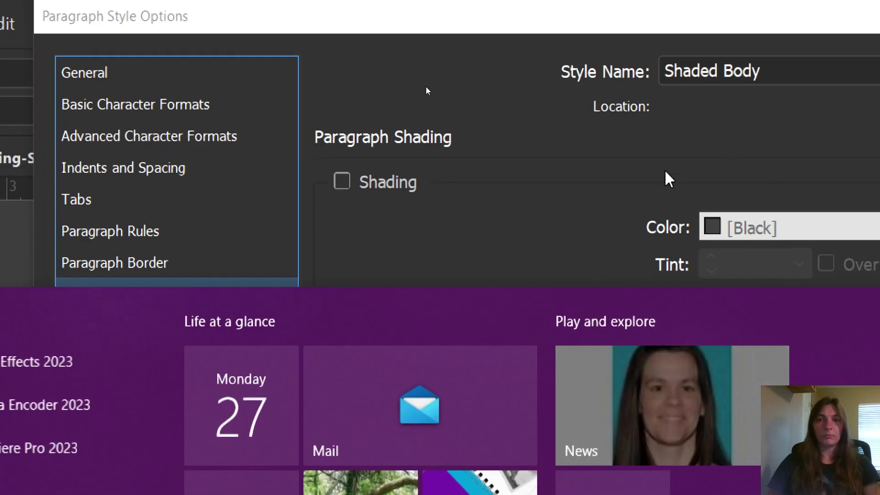
{"action": "key", "text": "super"}
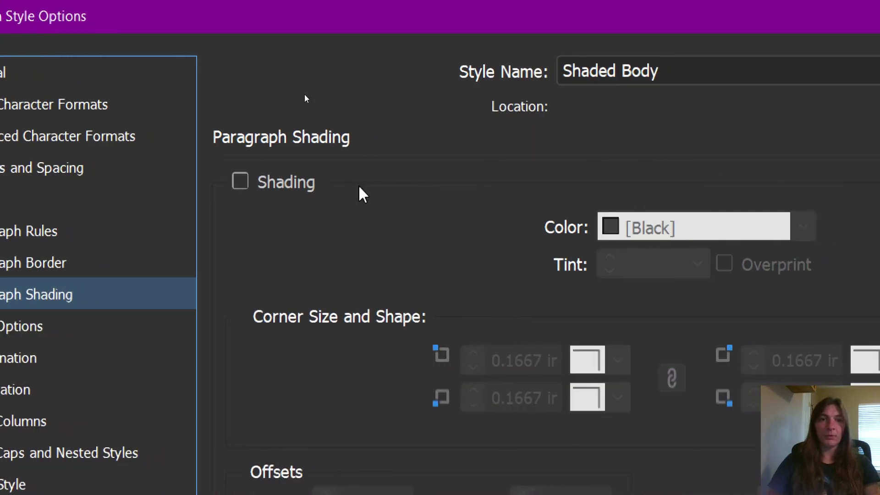
{"action": "left_click", "coordinate": [239, 184]}
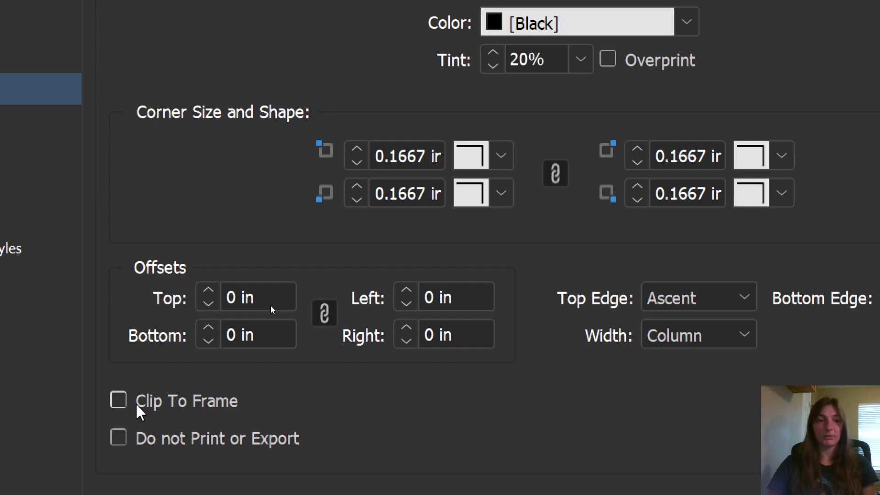
{"action": "left_click", "coordinate": [137, 405]}
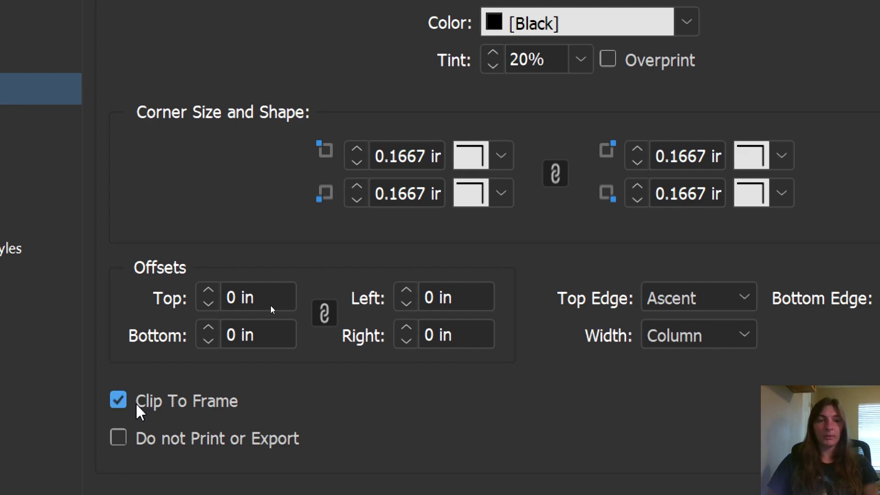
{"action": "left_click", "coordinate": [208, 292]}
{"action": "left_click", "coordinate": [208, 292]}
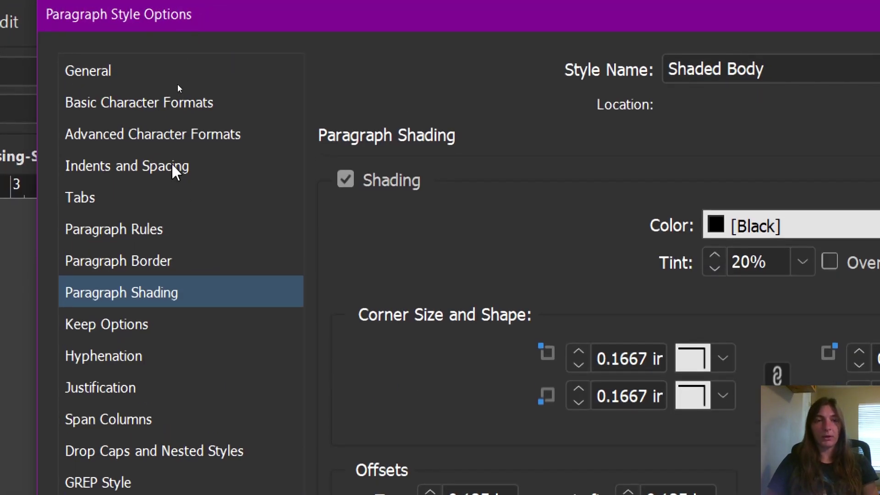
- Set the Left and Right Indents to 0.25 in and confirm the Shaded Body style
{"action": "left_click", "coordinate": [173, 166]}
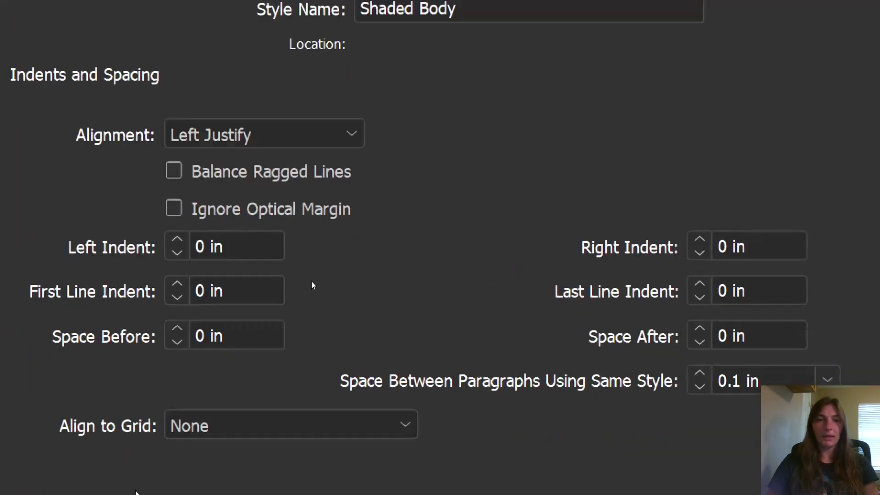
{"action": "left_click", "coordinate": [185, 150]}
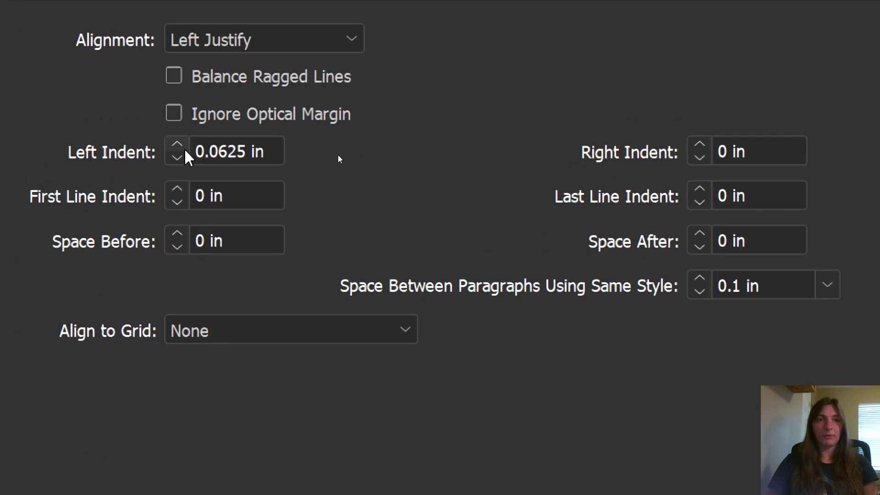
{"action": "left_click", "coordinate": [184, 150]}
{"action": "left_click", "coordinate": [709, 144]}
{"action": "left_click", "coordinate": [710, 144]}
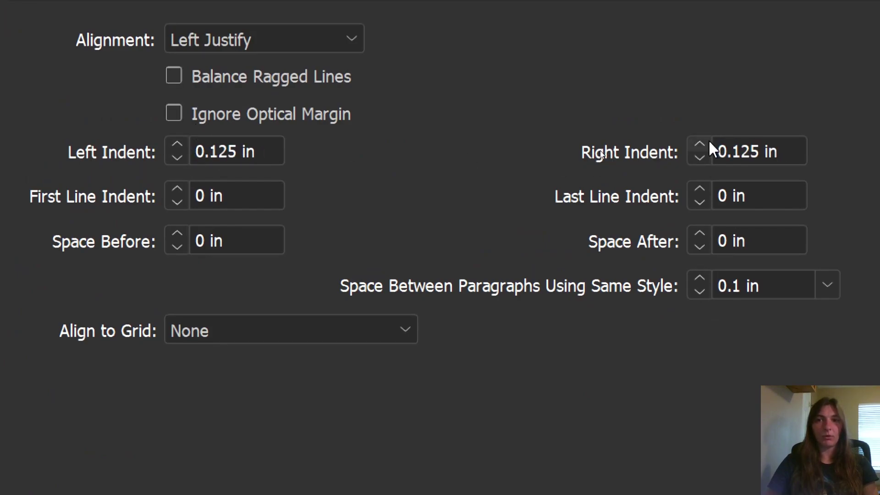
{"action": "left_click", "coordinate": [177, 145]}
{"action": "left_click", "coordinate": [177, 145]}
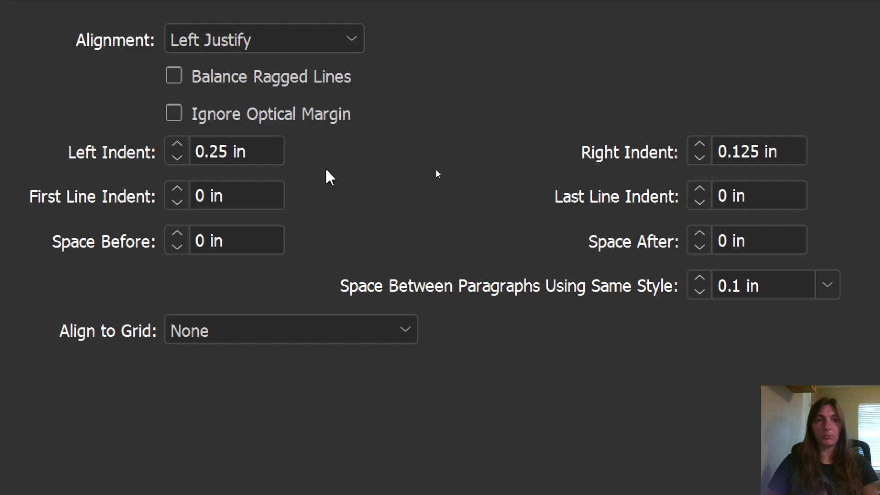
{"action": "left_click", "coordinate": [703, 142]}
{"action": "left_click", "coordinate": [703, 142]}
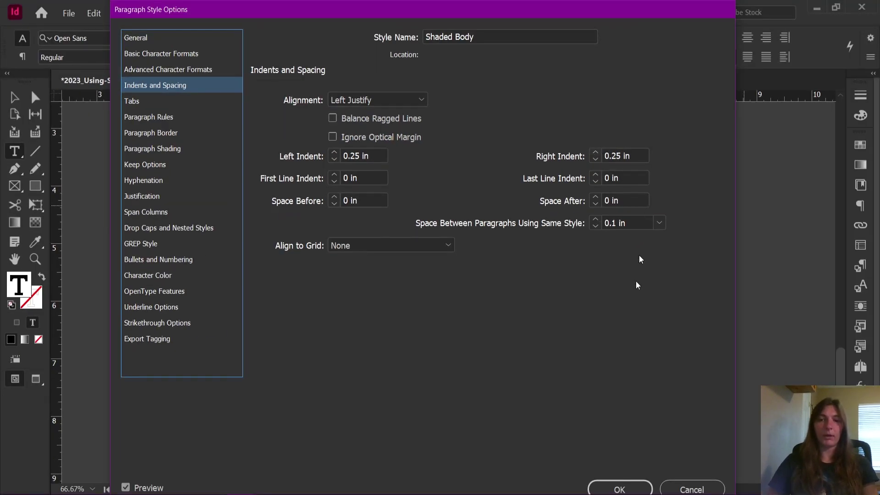
{"action": "left_click", "coordinate": [624, 487]}
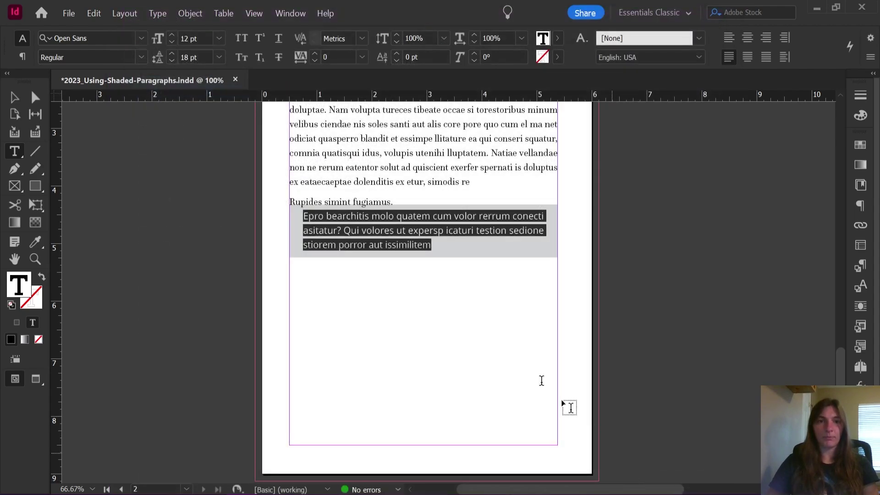
- Zoom in on the gray shaded paragraph, reselect its frame, and place the cursor back in it
{"action": "left_click", "coordinate": [480, 299]}
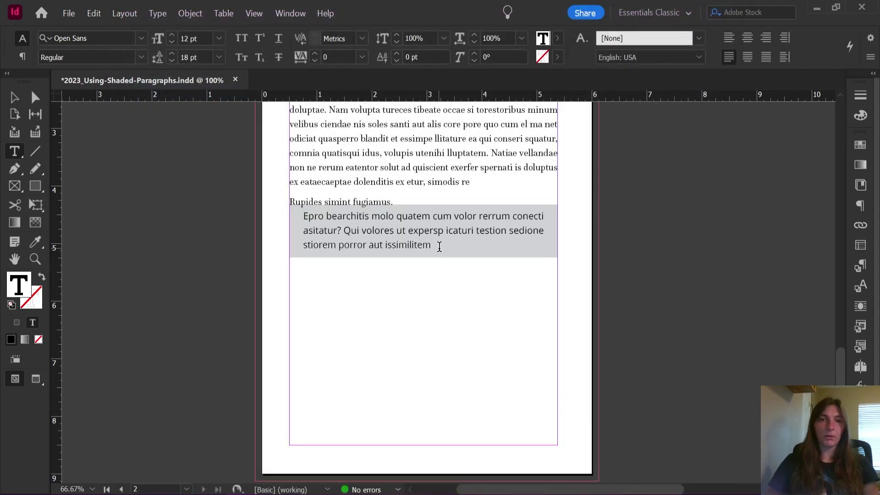
{"action": "left_click_drag", "start_coordinate": [440, 246], "coordinate": [295, 221]}
{"action": "left_click", "coordinate": [372, 218]}
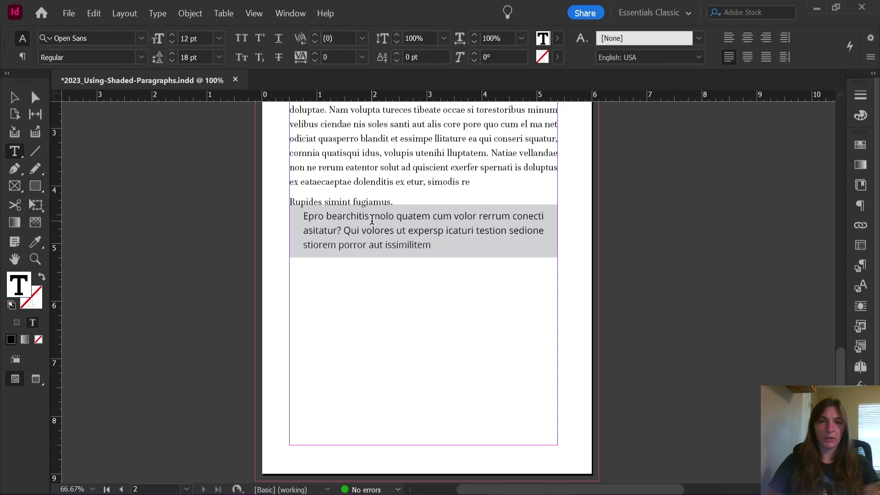
{"action": "key", "text": "ctrl+equal"}
{"action": "key", "text": "ctrl+equal"}
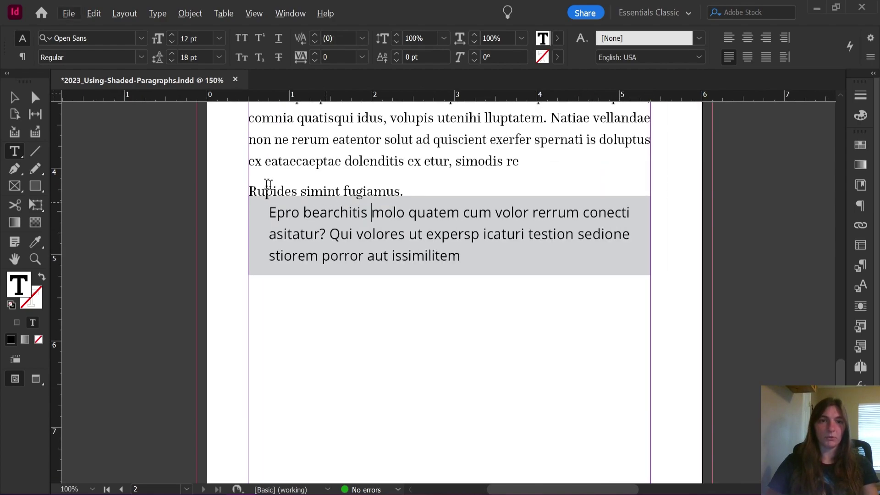
{"action": "left_click", "coordinate": [14, 97]}
{"action": "left_click", "coordinate": [356, 260]}
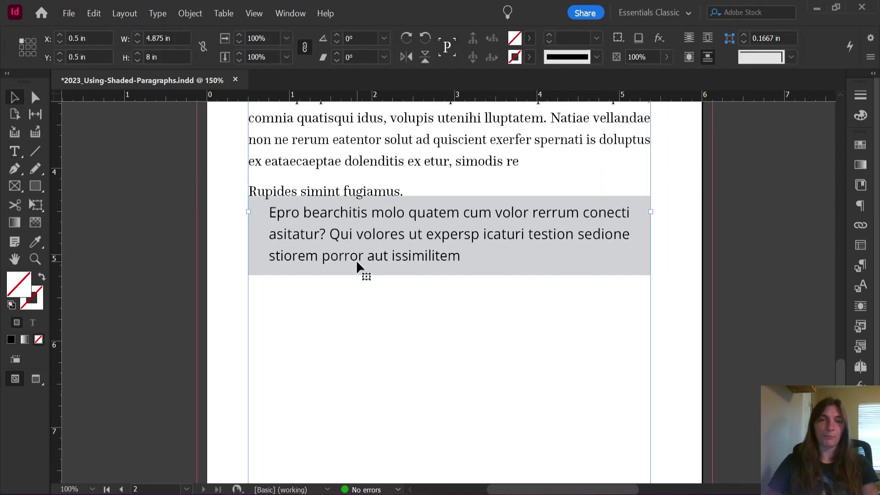
{"action": "double_click", "coordinate": [334, 212]}
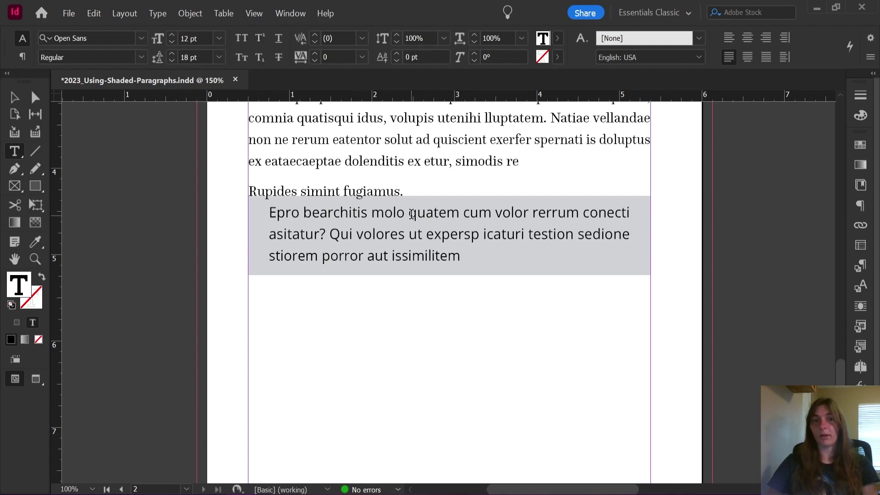
{"action": "left_click", "coordinate": [411, 214]}
- Raise Shaded Body's Space Before to 0.25 in under Indents and Spacing and confirm
{"action": "left_click", "coordinate": [857, 266]}
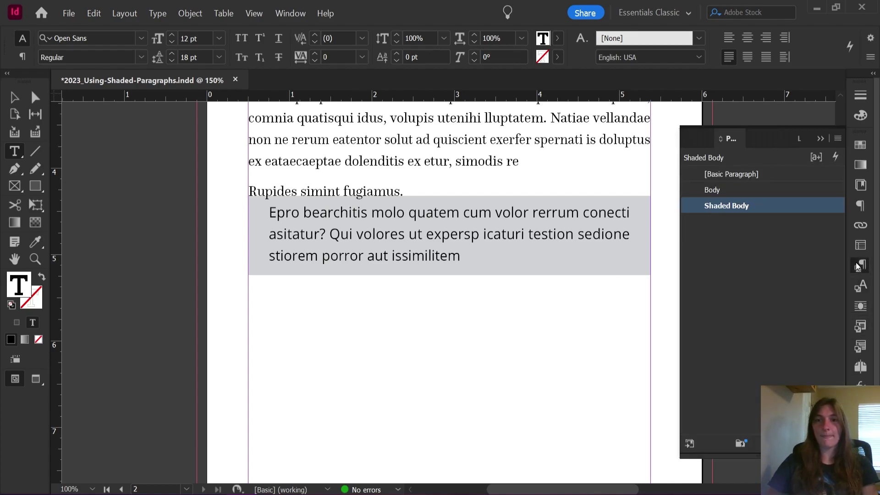
{"action": "double_click", "coordinate": [762, 213]}
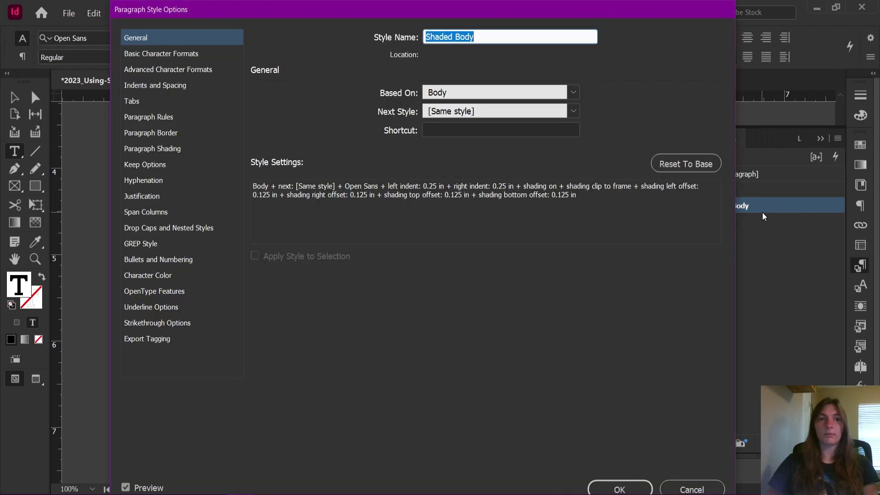
{"action": "left_click", "coordinate": [174, 86]}
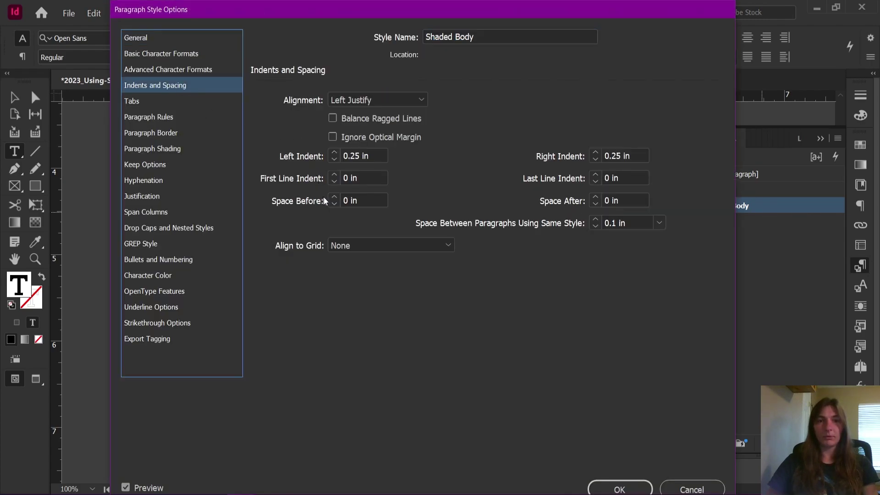
{"action": "left_click_drag", "start_coordinate": [359, 15], "coordinate": [700, 28]}
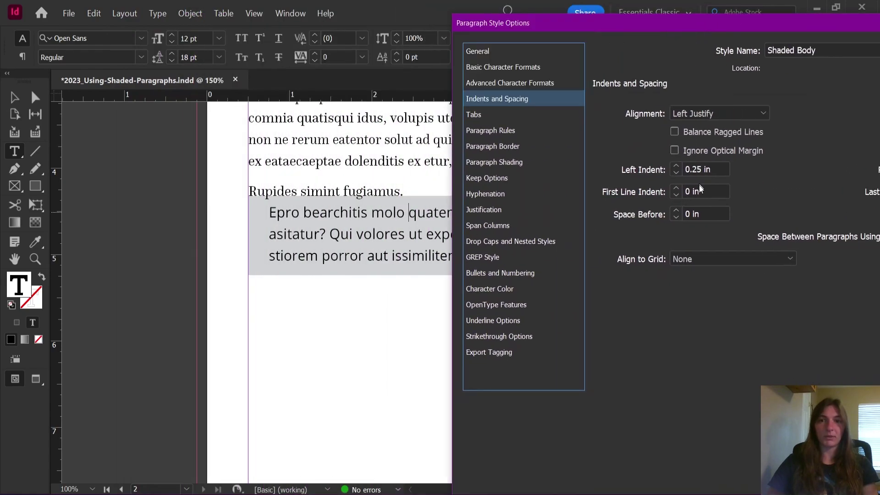
{"action": "left_click", "coordinate": [675, 211]}
{"action": "left_click", "coordinate": [675, 211]}
{"action": "left_click", "coordinate": [676, 212]}
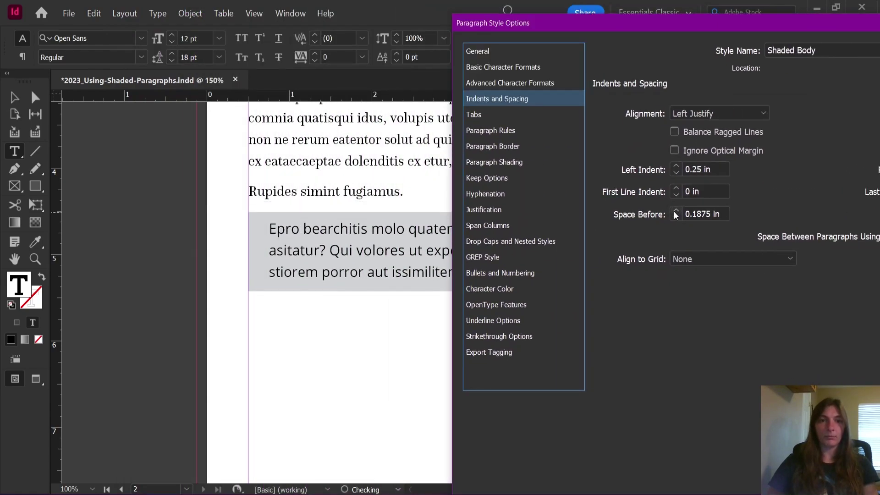
{"action": "left_click", "coordinate": [675, 211]}
{"action": "mouse_move", "coordinate": [714, 20]}
{"action": "left_mouse_down"}
{"action": "mouse_move", "coordinate": [362, 24]}
{"action": "mouse_move", "coordinate": [330, 4]}
{"action": "left_mouse_up"}
{"action": "left_click", "coordinate": [577, 489]}
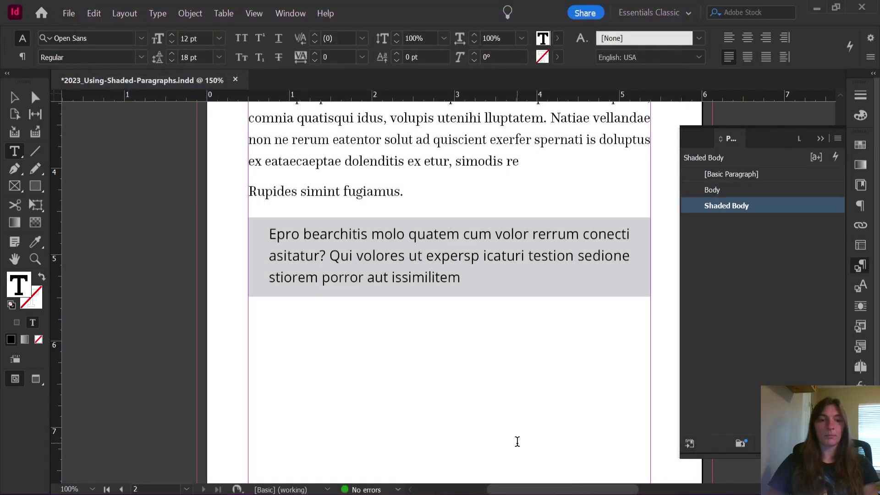
- Copy the body paragraph through the shaded paragraph and paste it after 'issimilitem'
{"action": "scroll", "coordinate": [370, 297], "scroll_direction": "down", "scroll_amount": 1, "text": "alt"}
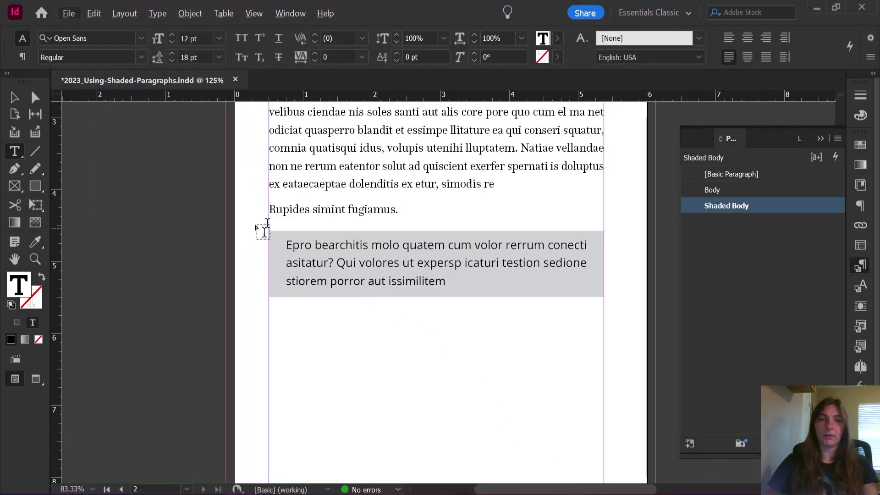
{"action": "key", "text": "Escape"}
{"action": "left_click_drag", "start_coordinate": [546, 218], "coordinate": [390, 222]}
{"action": "left_click_drag", "start_coordinate": [312, 165], "coordinate": [332, 215]}
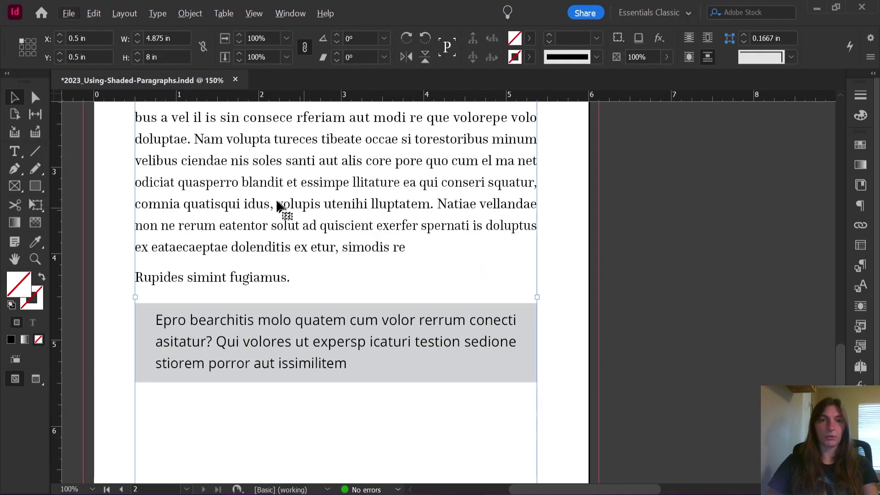
{"action": "key", "text": "t"}
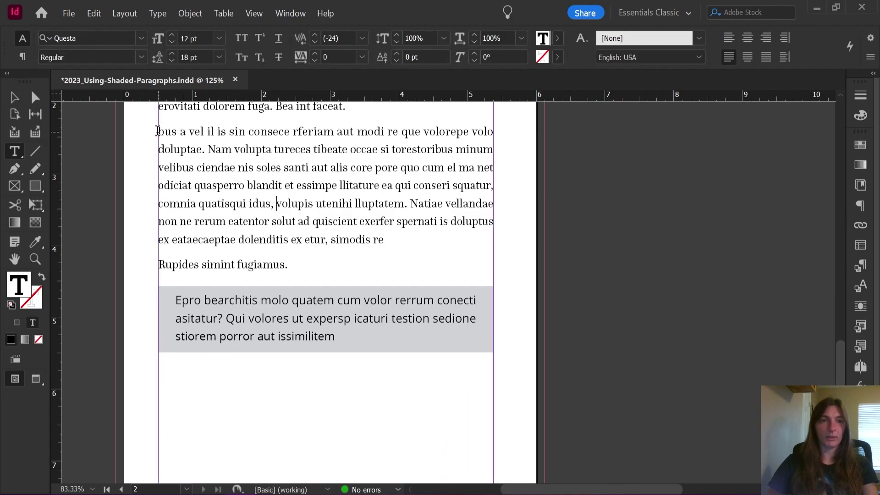
{"action": "mouse_move", "coordinate": [158, 132]}
{"action": "left_mouse_down"}
{"action": "mouse_move", "coordinate": [387, 288]}
{"action": "mouse_move", "coordinate": [457, 356]}
{"action": "left_mouse_up"}
{"action": "key", "text": "ctrl+c"}
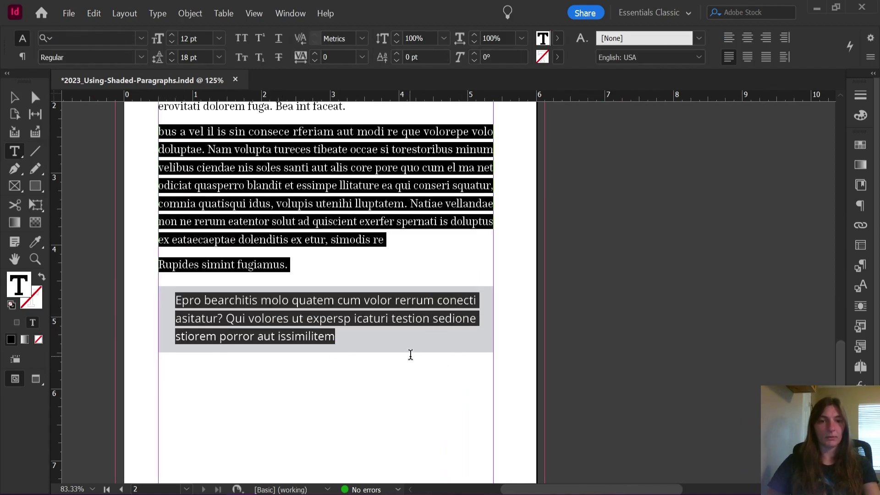
{"action": "left_click", "coordinate": [407, 357]}
{"action": "key", "text": "ctrl+v"}
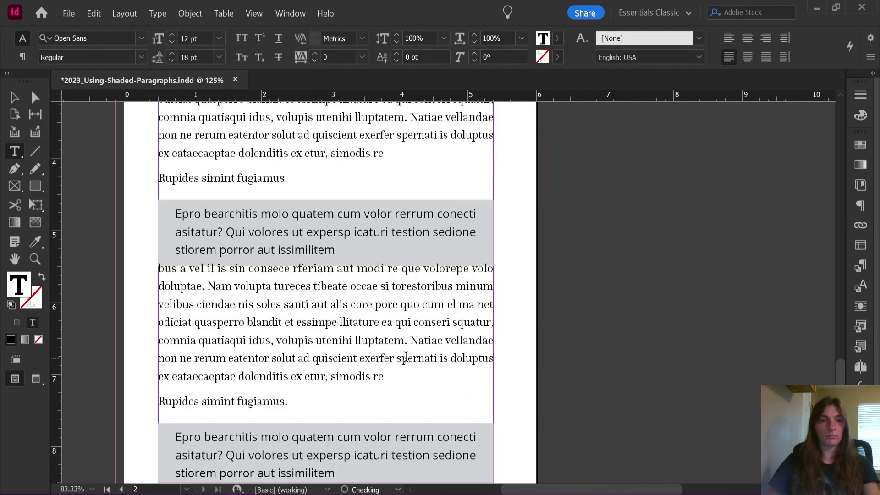
- Insert two line breaks before '. Natiae' to push the copied text down
{"action": "scroll", "coordinate": [357, 332], "scroll_direction": "down", "scroll_amount": 3}
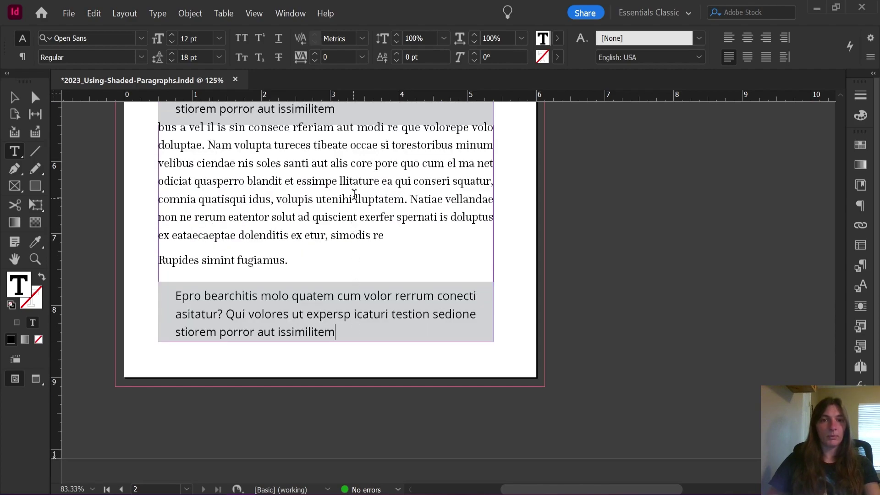
{"action": "scroll", "coordinate": [354, 194], "scroll_direction": "up", "scroll_amount": 2}
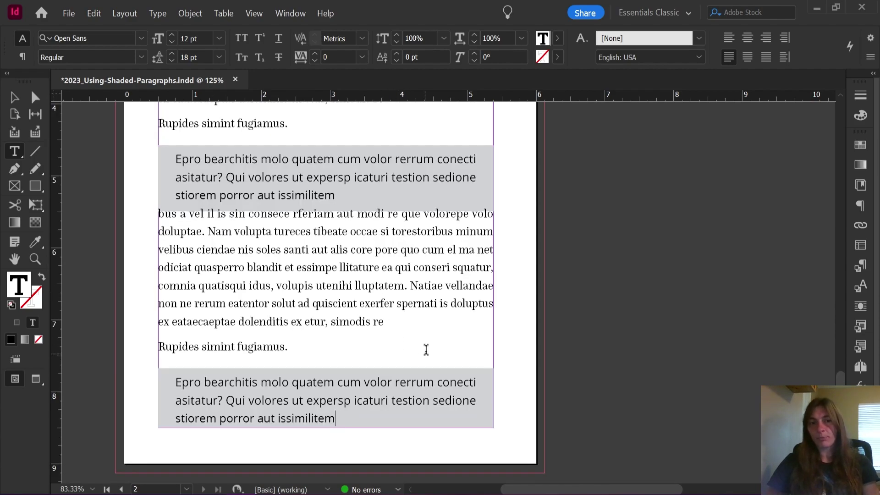
{"action": "left_click", "coordinate": [402, 285]}
{"action": "key", "text": "Return"}
{"action": "key", "text": "Return"}
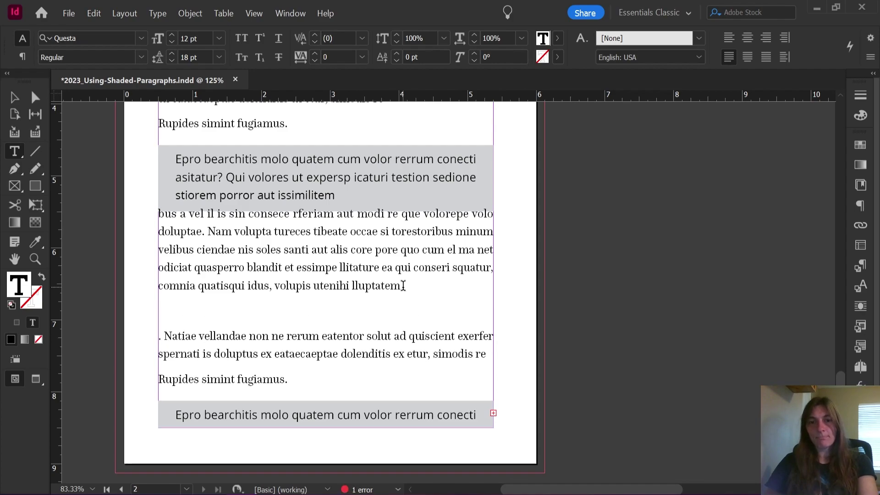
{"action": "key", "text": "ctrl+alt+0"}
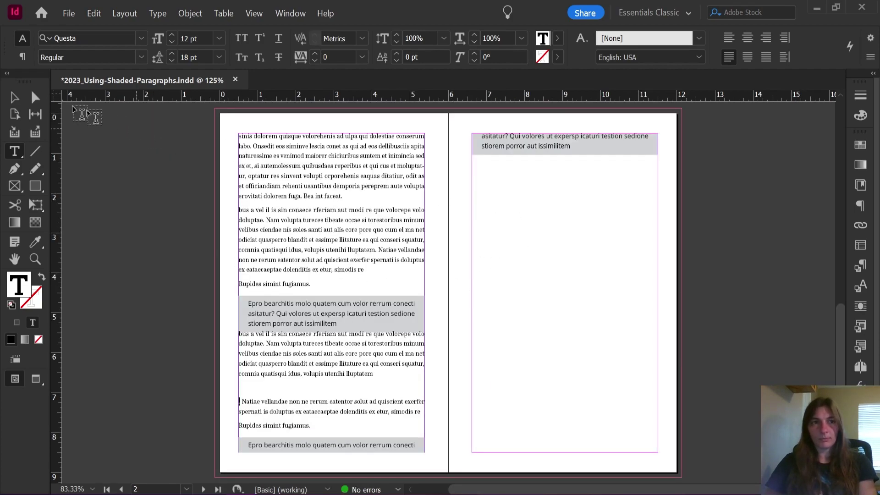
- Check the threaded frames on pages 2 and 3 and view the shaded paragraph's page break
{"action": "left_click", "coordinate": [16, 95]}
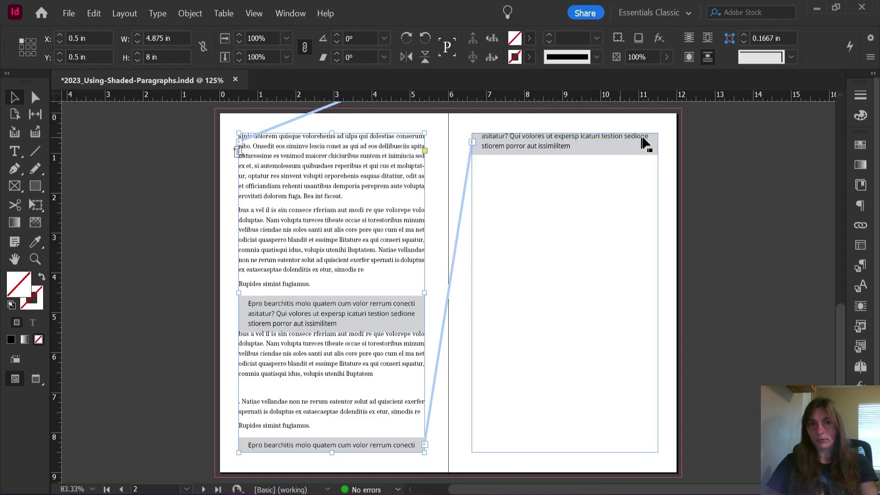
{"action": "left_click", "coordinate": [572, 182]}
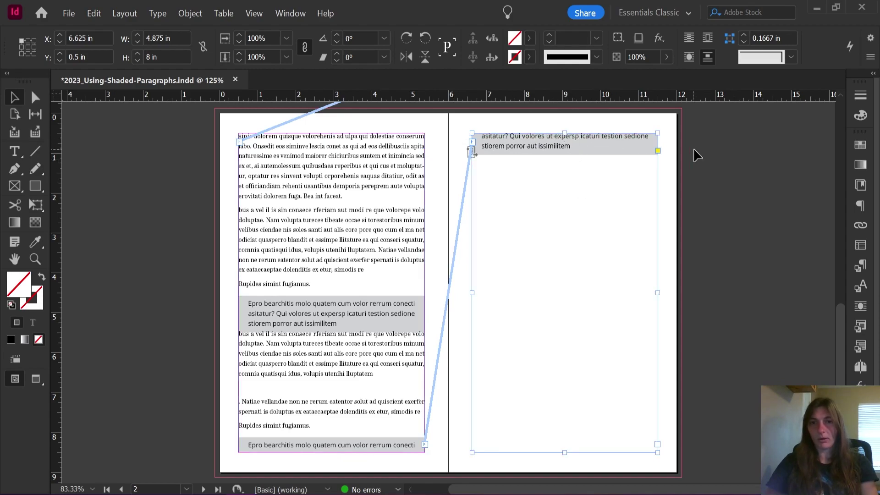
{"action": "left_click", "coordinate": [695, 151]}
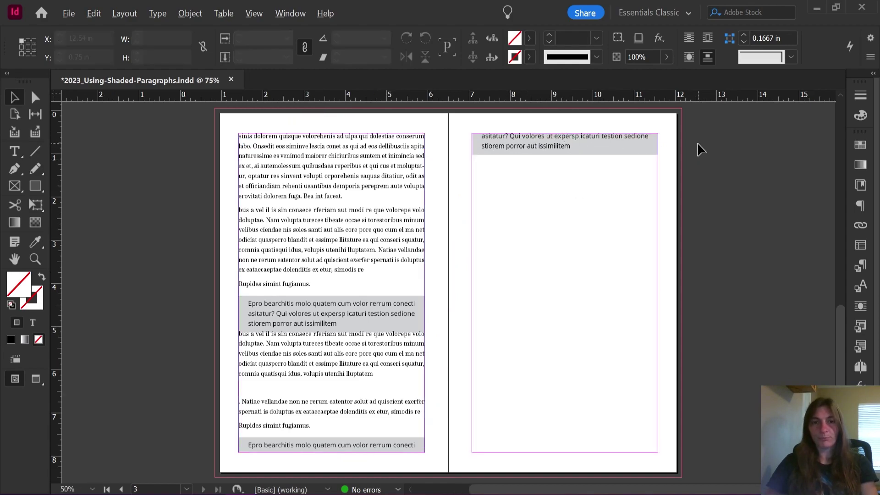
{"action": "key", "text": "ctrl+1"}
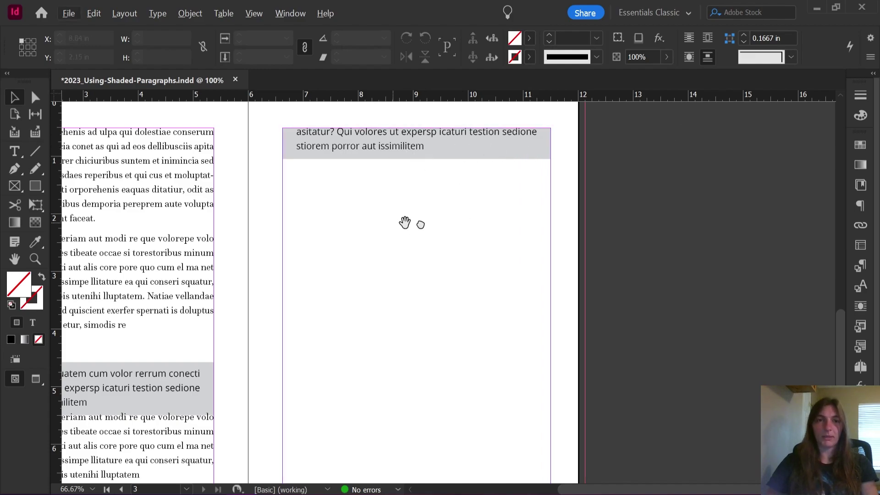
{"action": "left_click_drag", "start_coordinate": [403, 222], "coordinate": [566, 212]}
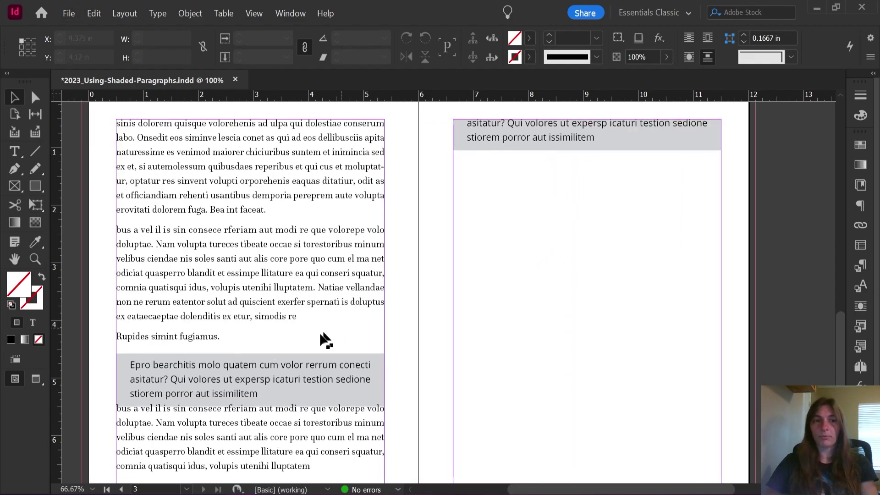
{"action": "left_click_drag", "start_coordinate": [324, 338], "coordinate": [364, 187]}
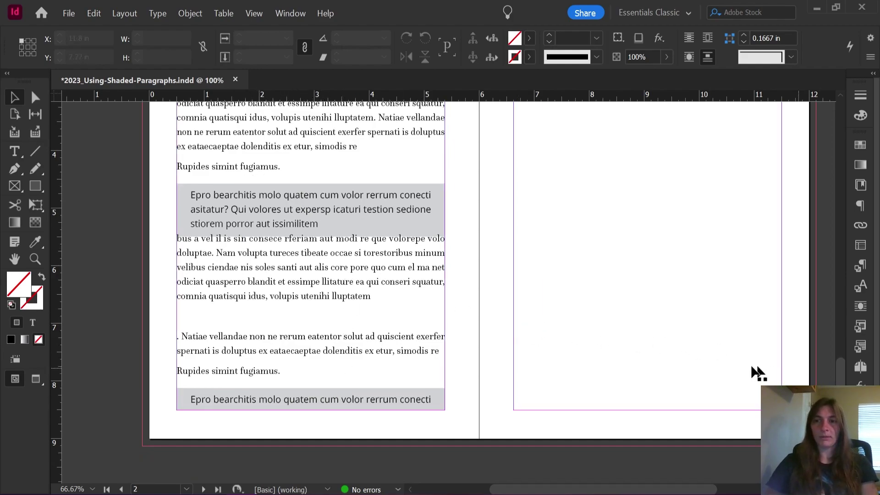
- Reopen Shaded Body from the shaded paragraph and lower Space Before from 0.25 in to 0 in
{"action": "left_click", "coordinate": [407, 207]}
{"action": "double_click", "coordinate": [407, 209]}
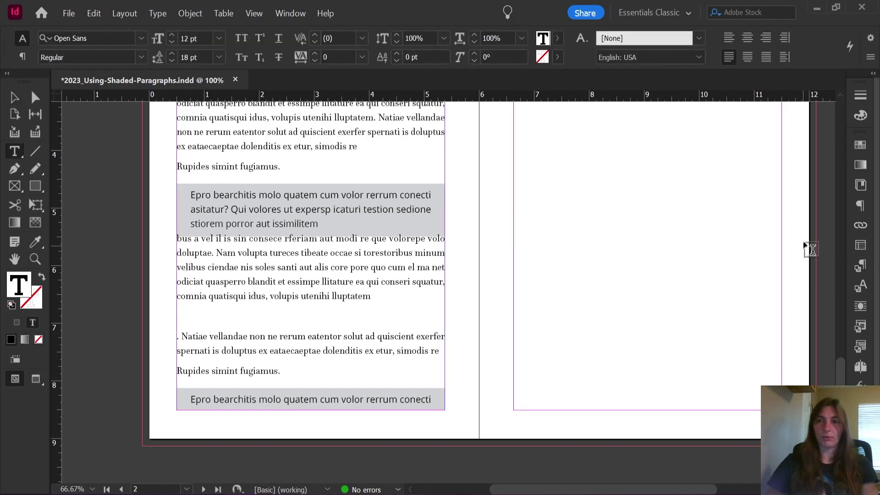
{"action": "left_click", "coordinate": [861, 267]}
{"action": "double_click", "coordinate": [750, 205]}
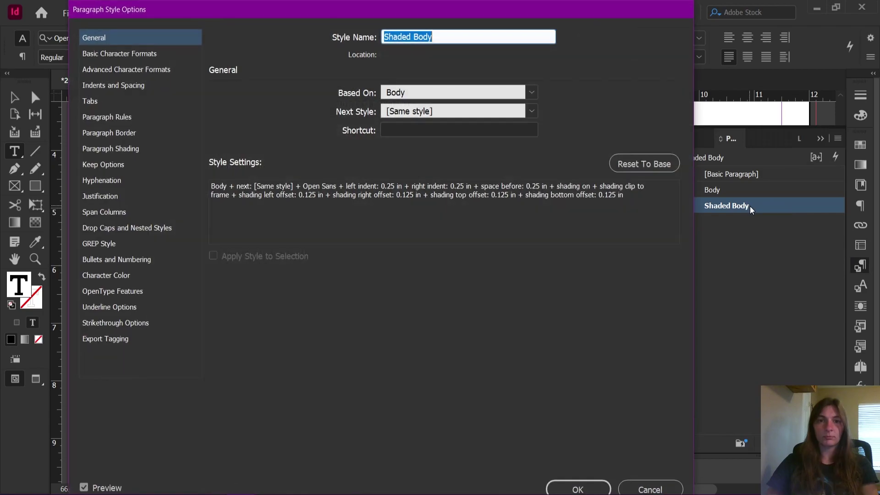
{"action": "left_click", "coordinate": [142, 69]}
{"action": "left_click", "coordinate": [118, 84]}
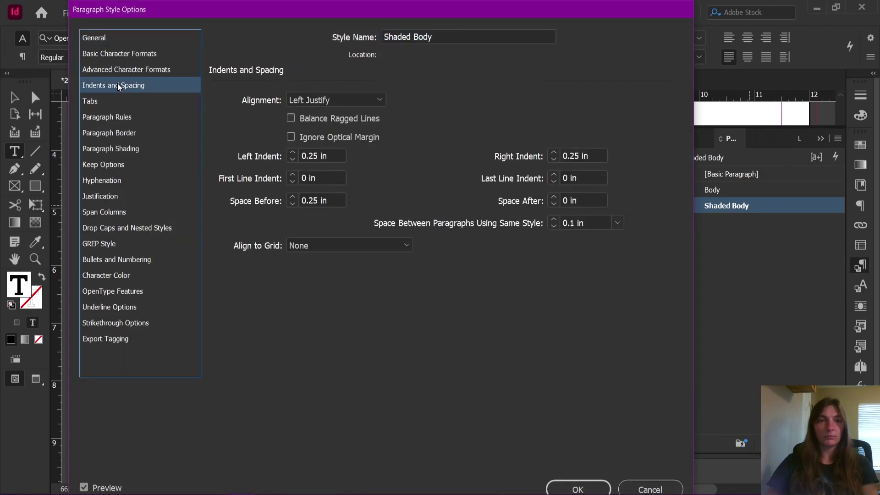
{"action": "left_click", "coordinate": [294, 202]}
{"action": "left_click", "coordinate": [294, 202]}
{"action": "left_click", "coordinate": [293, 203]}
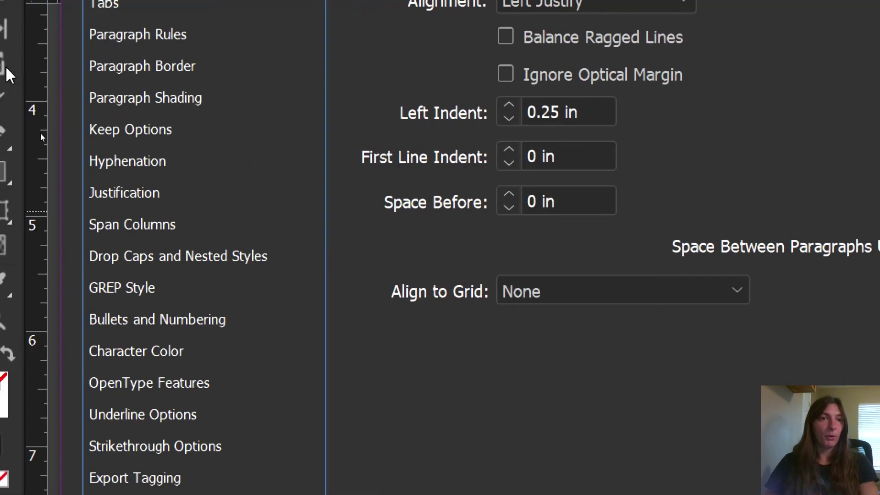
- Turn on Rule Above with Keep In Frame in Paragraph Rules, with the offset initially at -0.25 in
{"action": "left_click", "coordinate": [111, 40]}
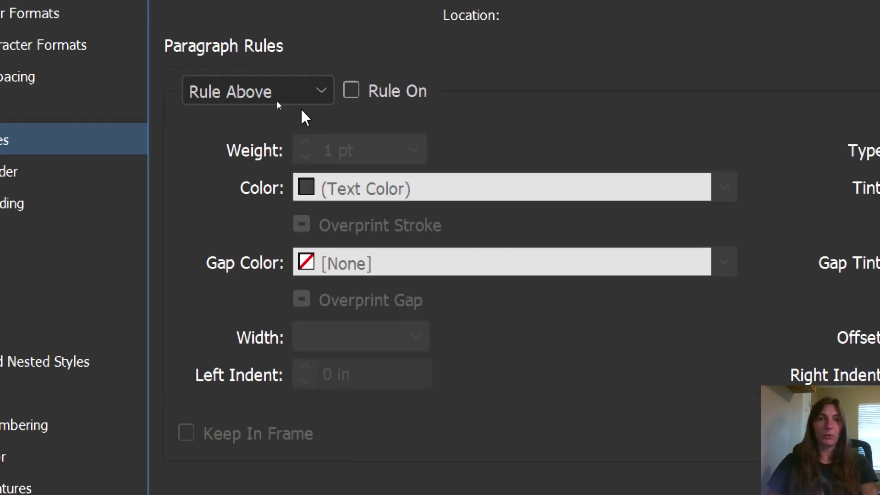
{"action": "left_click", "coordinate": [351, 91]}
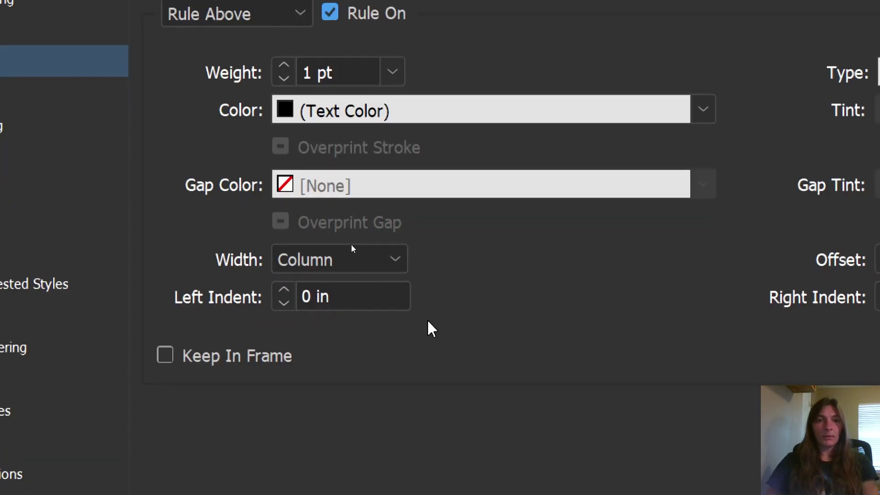
{"action": "left_click", "coordinate": [190, 436]}
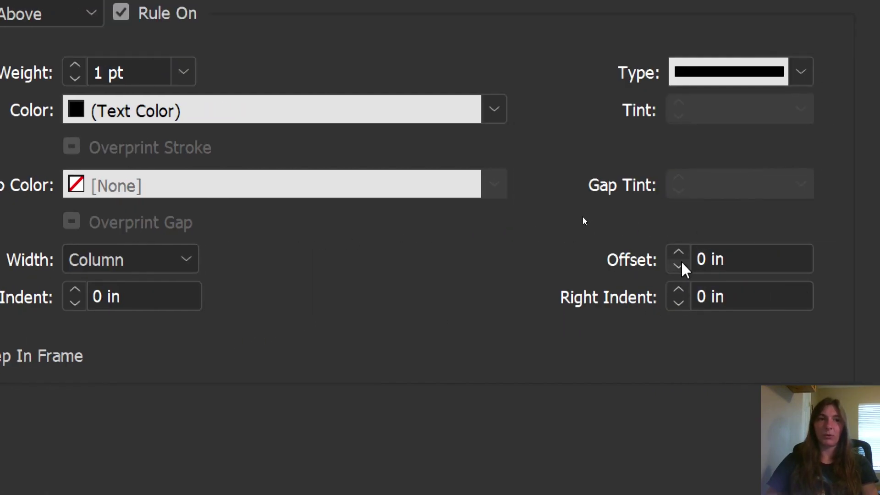
{"action": "left_click", "coordinate": [682, 264]}
{"action": "left_click", "coordinate": [682, 264]}
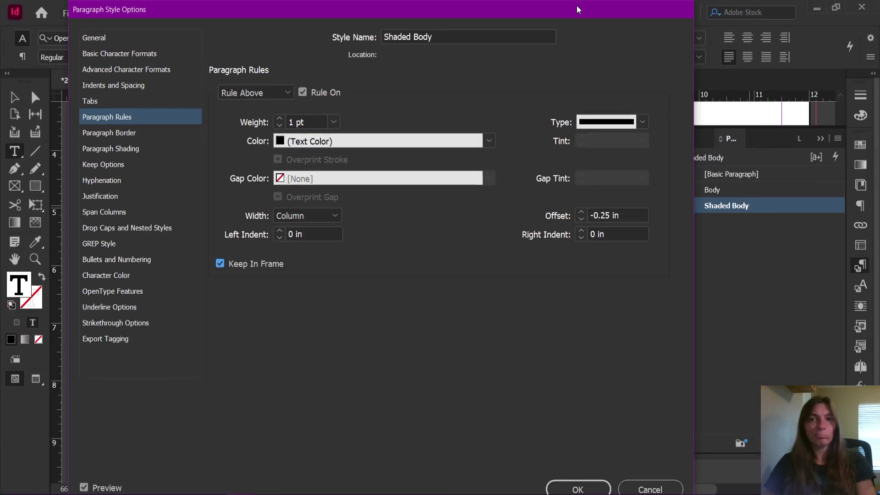
- Step the rule offset up from -0.25 in to 0.375 in while checking the page
{"action": "left_click_drag", "start_coordinate": [577, 7], "coordinate": [568, 193]}
{"action": "left_click", "coordinate": [566, 405]}
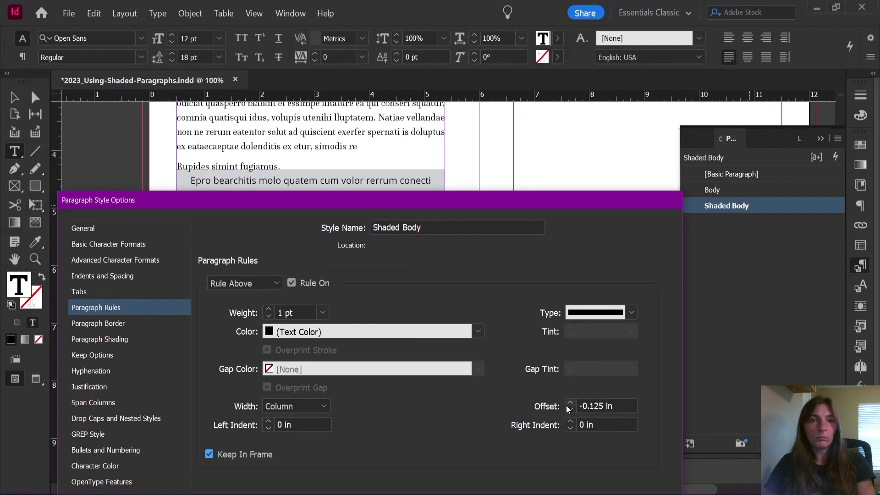
{"action": "left_click", "coordinate": [567, 405]}
{"action": "left_click", "coordinate": [566, 406]}
{"action": "left_click", "coordinate": [566, 405]}
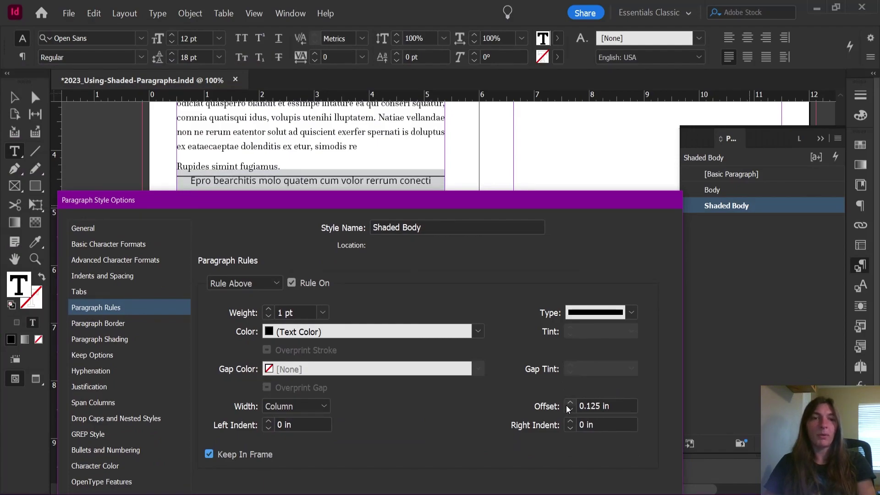
{"action": "left_click", "coordinate": [566, 405]}
{"action": "left_click", "coordinate": [567, 405]}
{"action": "left_click", "coordinate": [567, 405]}
{"action": "left_click", "coordinate": [566, 405]}
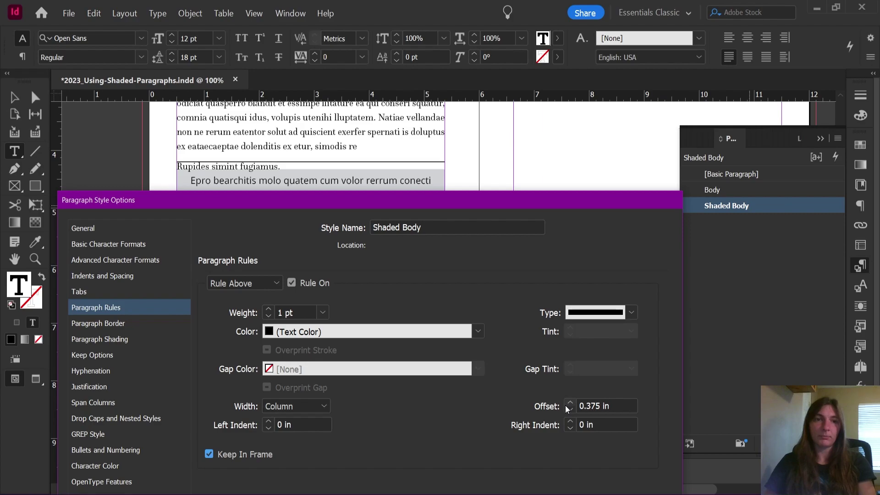
{"action": "left_click_drag", "start_coordinate": [285, 208], "coordinate": [388, 15]}
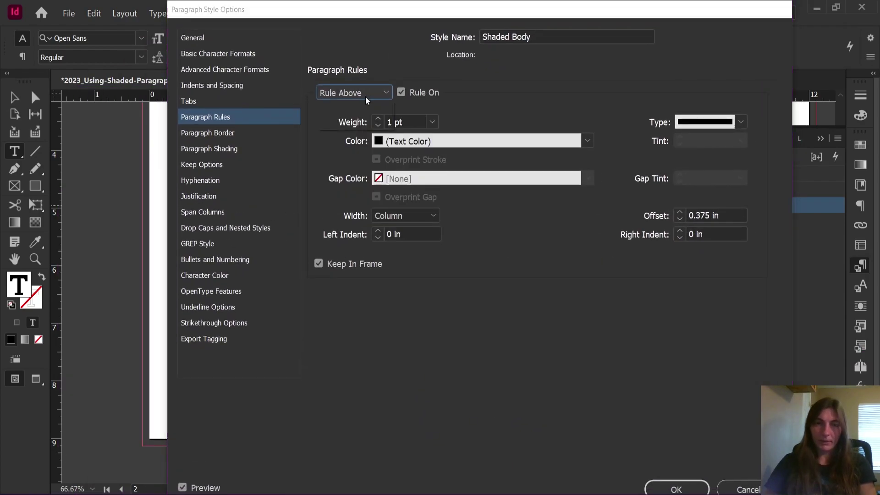
- Switch the paragraph rules to Rule Below and turn the 1 pt rule on
{"action": "left_click", "coordinate": [365, 96]}
{"action": "left_click", "coordinate": [367, 127]}
{"action": "left_click", "coordinate": [401, 92]}
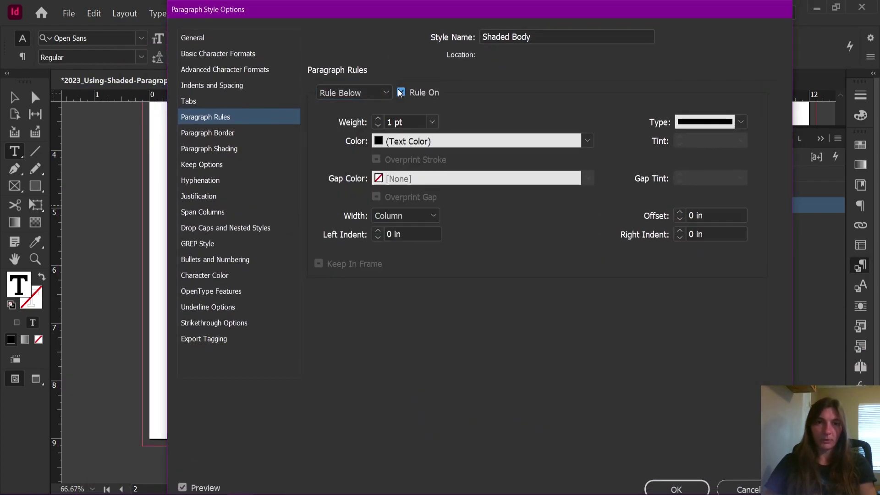
{"action": "left_click_drag", "start_coordinate": [400, 9], "coordinate": [606, 28]}
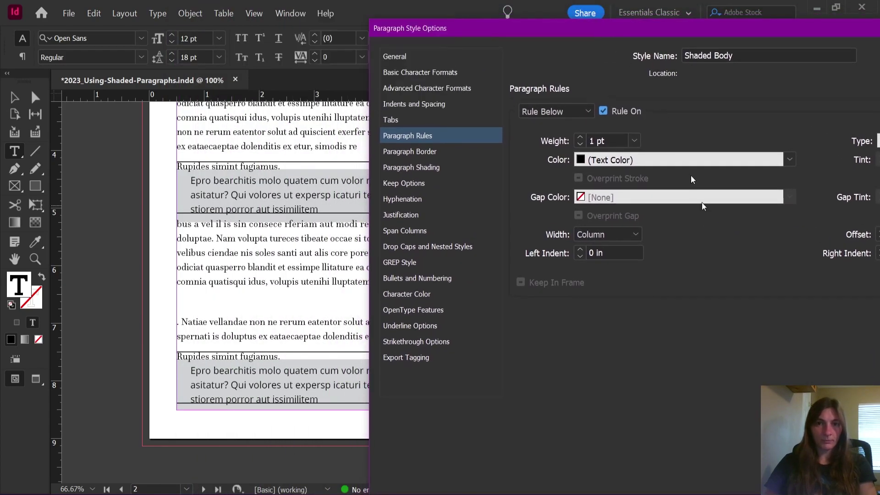
{"action": "left_click_drag", "start_coordinate": [679, 32], "coordinate": [412, 78]}
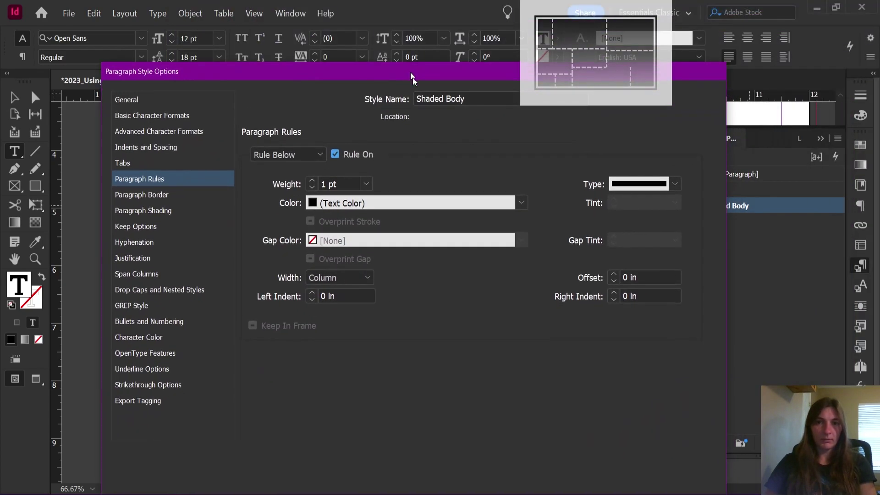
- Try several Rule Below offsets and settle on 0.1875 in
{"action": "left_click", "coordinate": [617, 283]}
{"action": "left_click", "coordinate": [618, 283]}
{"action": "left_click", "coordinate": [617, 283]}
{"action": "left_click_drag", "start_coordinate": [545, 71], "coordinate": [757, 51]}
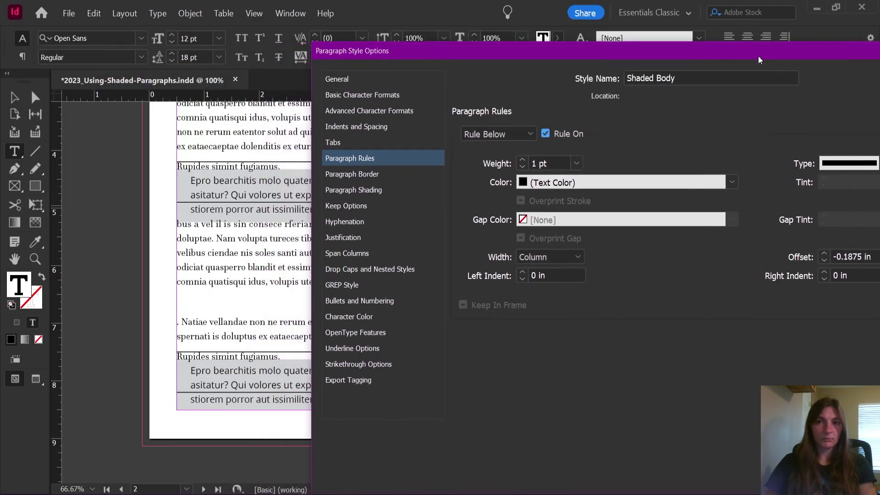
{"action": "left_click", "coordinate": [825, 260]}
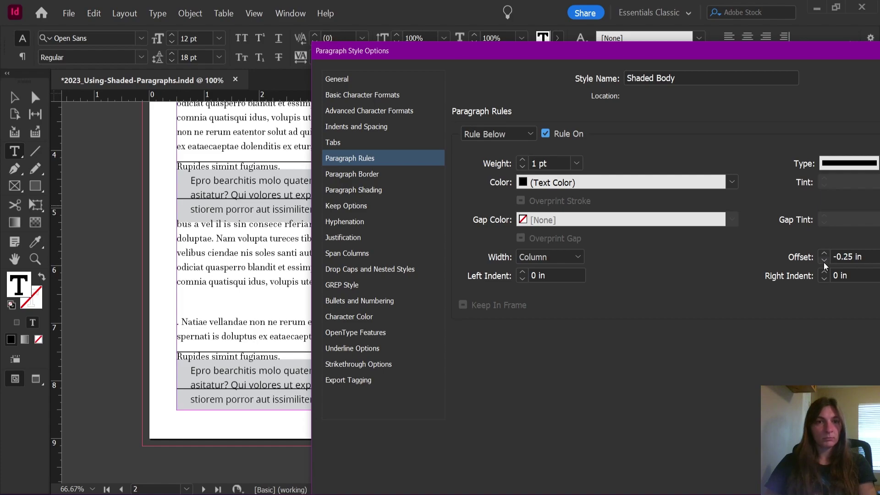
{"action": "left_click", "coordinate": [823, 262]}
{"action": "left_click", "coordinate": [824, 255]}
{"action": "left_click", "coordinate": [823, 254]}
{"action": "left_click", "coordinate": [824, 254]}
{"action": "left_click", "coordinate": [824, 255]}
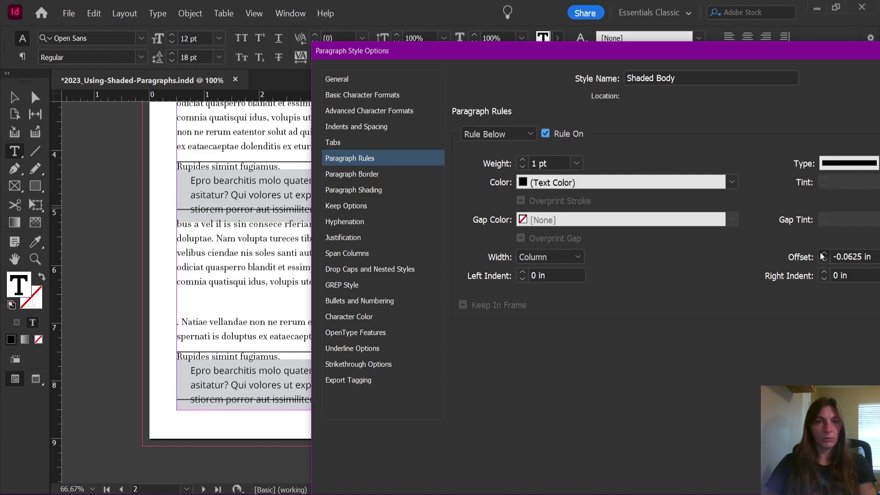
{"action": "left_click", "coordinate": [824, 255]}
{"action": "left_click", "coordinate": [823, 255]}
{"action": "left_click", "coordinate": [823, 255]}
{"action": "left_click", "coordinate": [823, 255]}
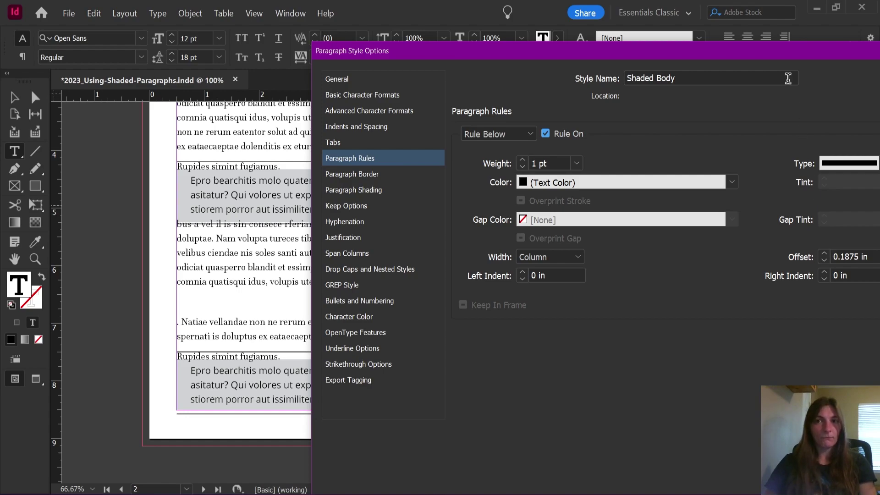
{"action": "left_click_drag", "start_coordinate": [776, 58], "coordinate": [529, 18]}
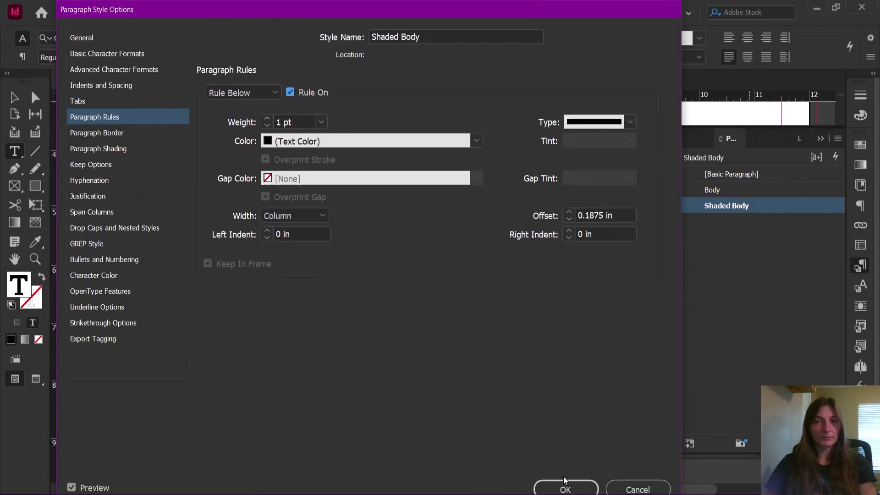
{"action": "left_click_drag", "start_coordinate": [192, 5], "coordinate": [545, 13]}
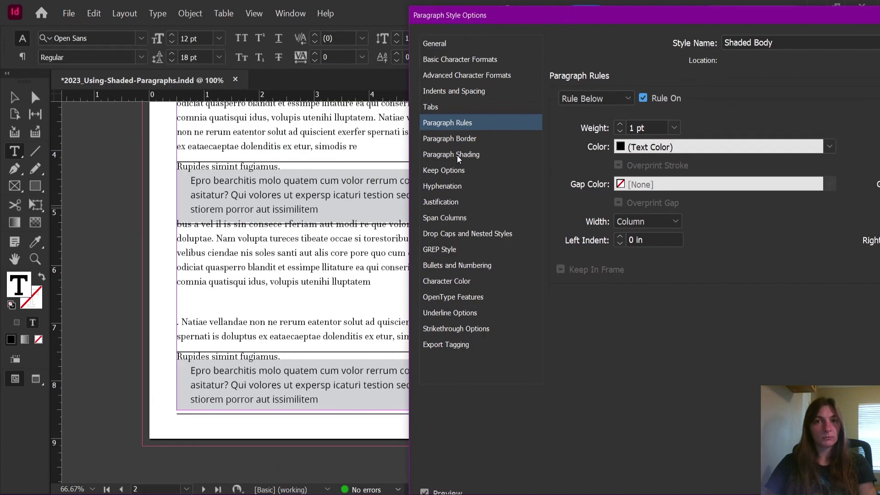
- In Indents and Spacing, raise Space Before to 0.25 in
{"action": "left_click", "coordinate": [459, 91]}
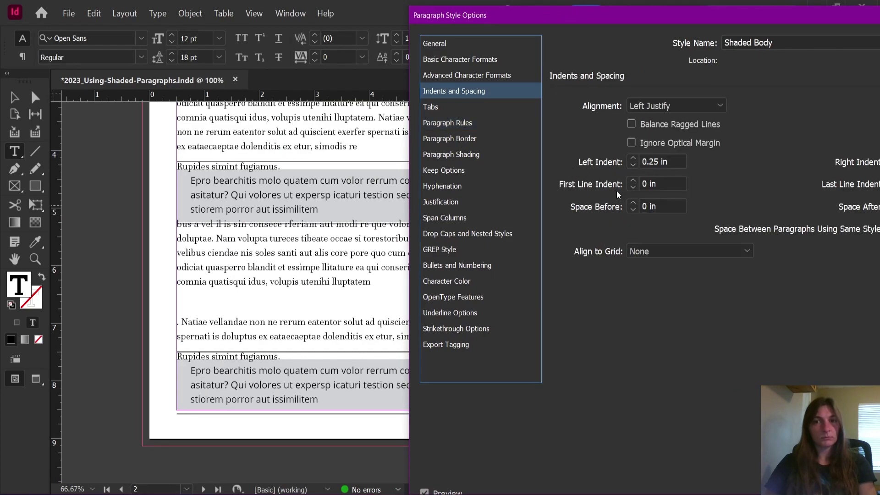
{"action": "left_click", "coordinate": [633, 203]}
{"action": "left_click", "coordinate": [634, 204]}
{"action": "left_click", "coordinate": [633, 203]}
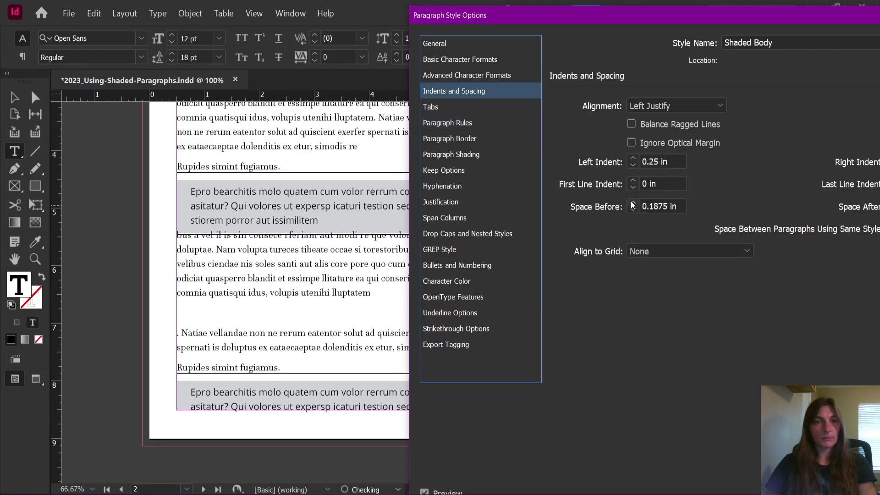
{"action": "left_click", "coordinate": [633, 203]}
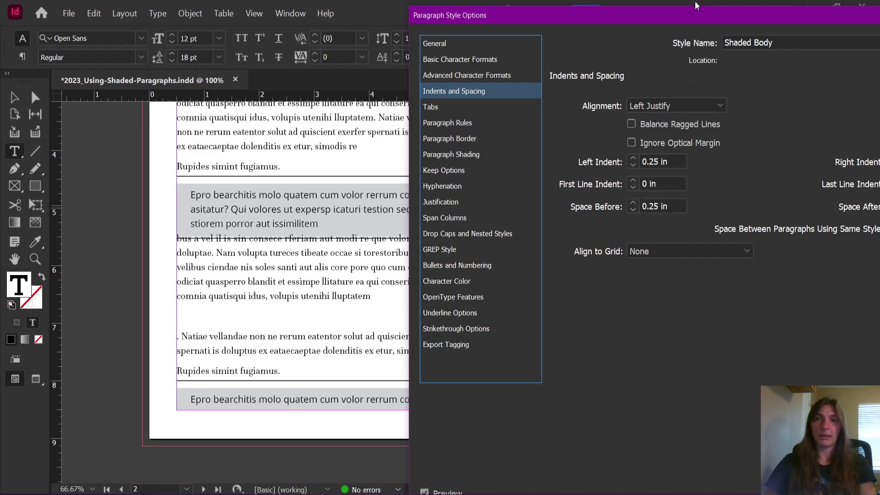
- Raise Space After for the shaded paragraphs to 0.25 in
{"action": "left_click_drag", "start_coordinate": [695, 14], "coordinate": [511, 41]}
{"action": "left_click", "coordinate": [710, 230]}
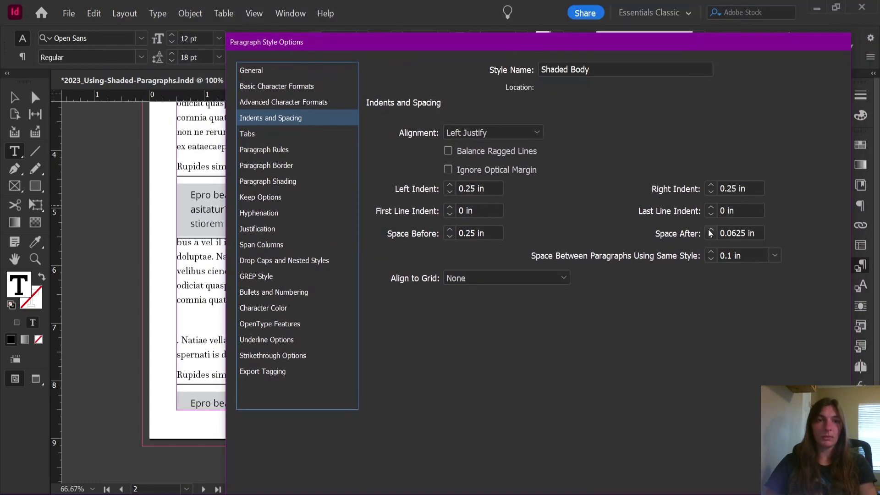
{"action": "left_click", "coordinate": [711, 230]}
{"action": "left_click", "coordinate": [710, 230]}
{"action": "left_click", "coordinate": [710, 230]}
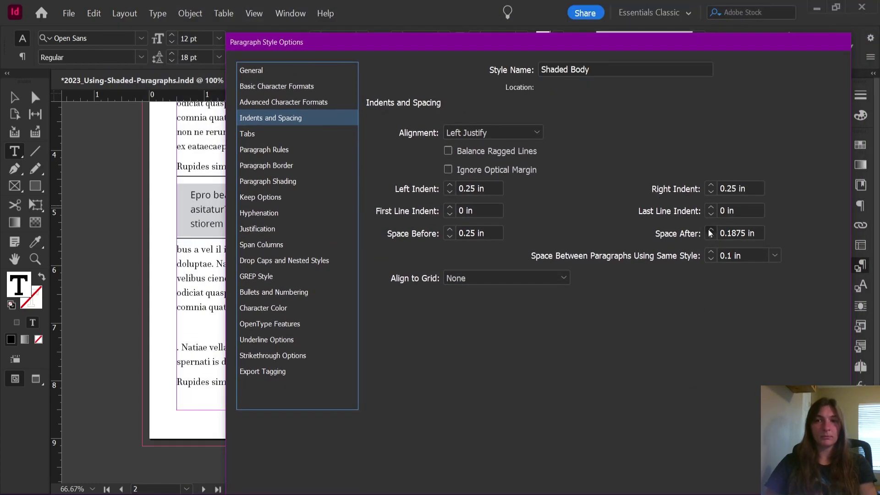
{"action": "left_click_drag", "start_coordinate": [566, 44], "coordinate": [764, 38]}
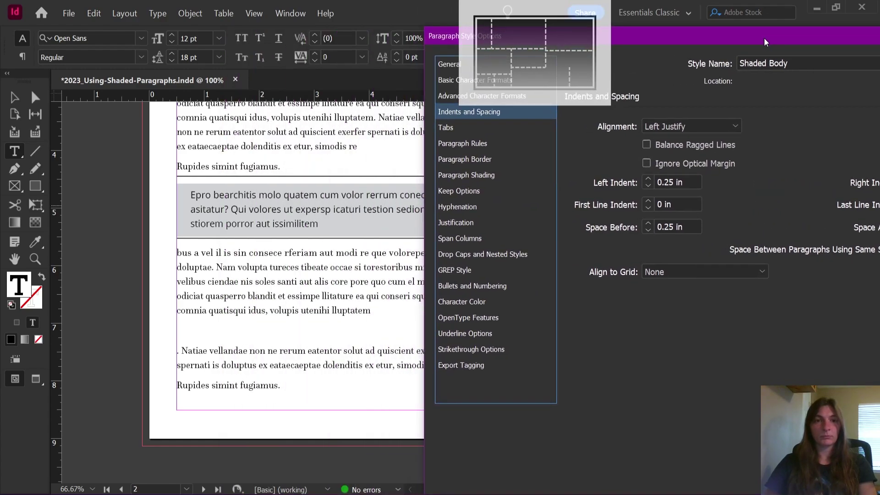
- Back in Paragraph Rules, set the Rule Below offset to 0.25 in
{"action": "left_click", "coordinate": [468, 144]}
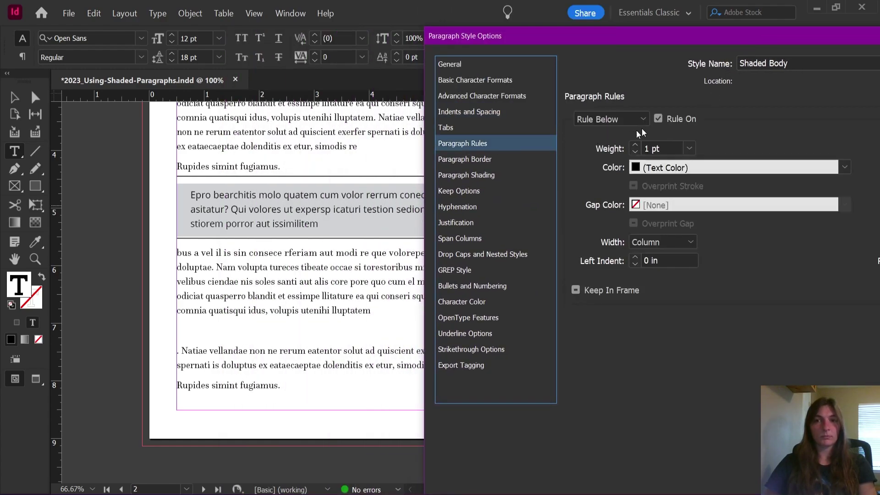
{"action": "left_click_drag", "start_coordinate": [713, 44], "coordinate": [469, 43]}
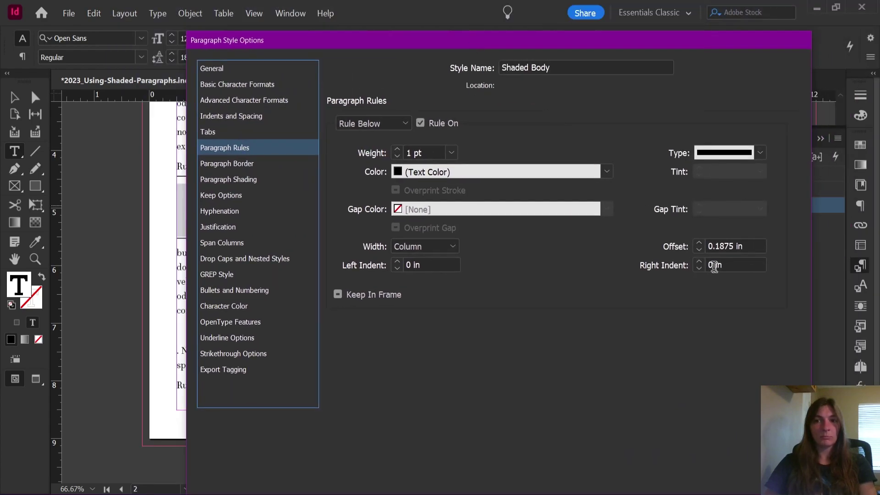
{"action": "left_click", "coordinate": [699, 250]}
{"action": "left_click", "coordinate": [698, 243]}
{"action": "left_click", "coordinate": [699, 243]}
- Set the Rule Above offset to 0.25 in, then review the Paragraph Shading settings
{"action": "left_click", "coordinate": [374, 123]}
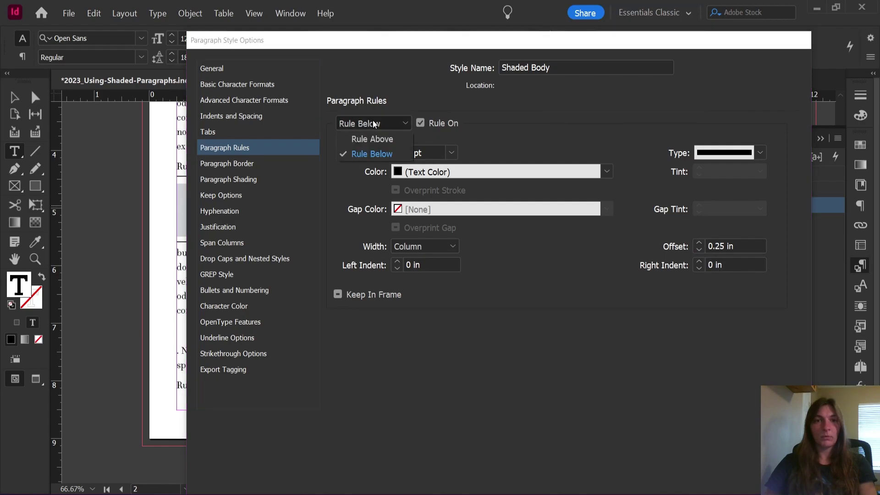
{"action": "left_click", "coordinate": [371, 135]}
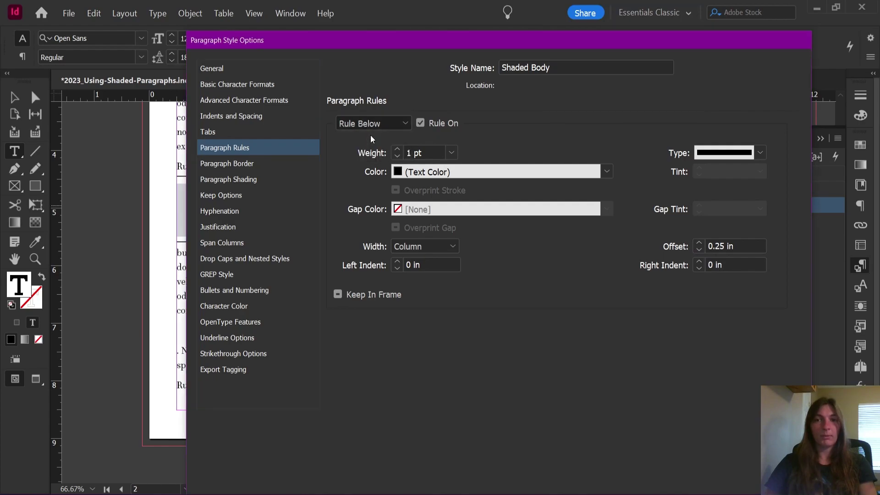
{"action": "left_click", "coordinate": [699, 251]}
{"action": "left_click", "coordinate": [698, 250]}
{"action": "left_click", "coordinate": [699, 250]}
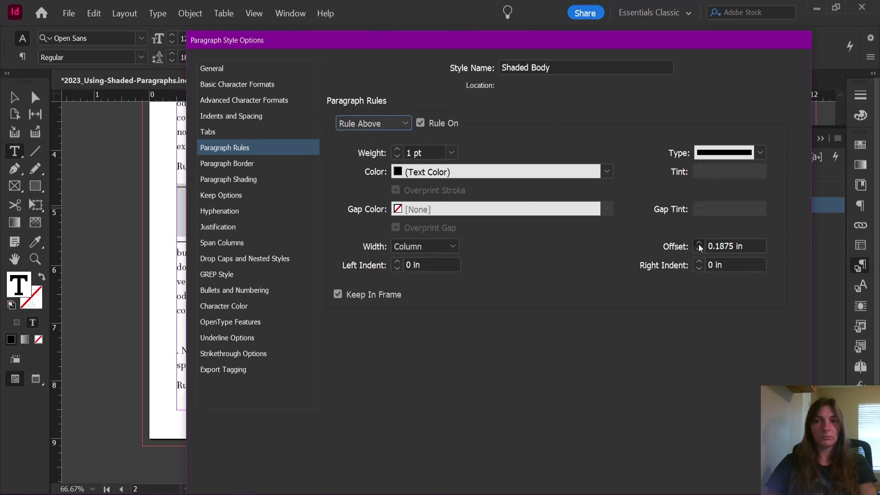
{"action": "left_click", "coordinate": [699, 244]}
{"action": "left_click_drag", "start_coordinate": [551, 47], "coordinate": [742, 23]}
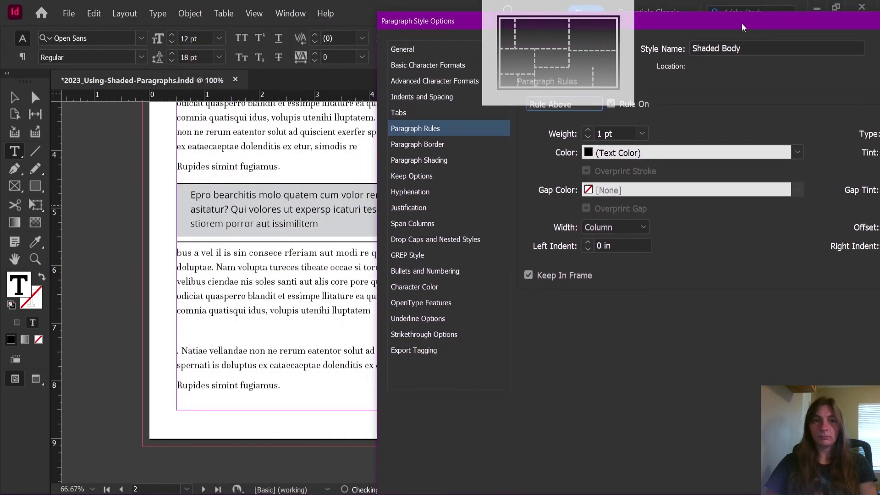
{"action": "left_click", "coordinate": [431, 162]}
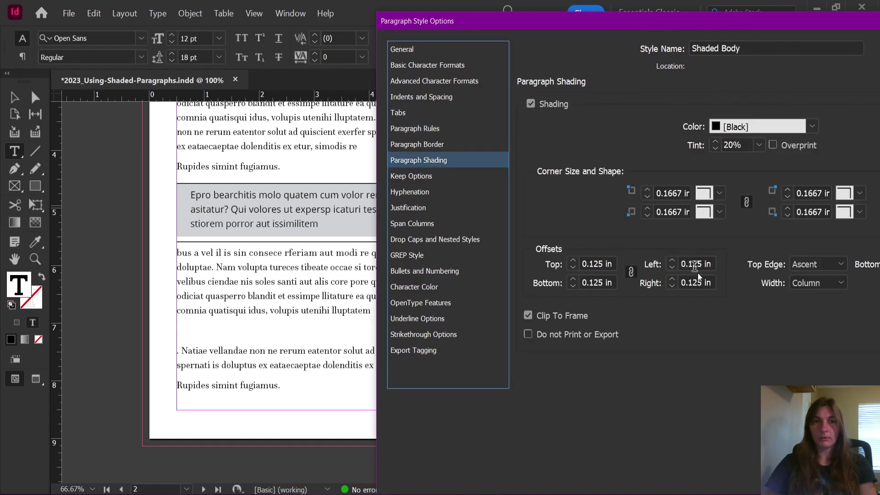
- Set both Rule Above and Rule Below colours to [None] and confirm the Shaded Body style
{"action": "left_click", "coordinate": [415, 128]}
{"action": "left_click", "coordinate": [615, 153]}
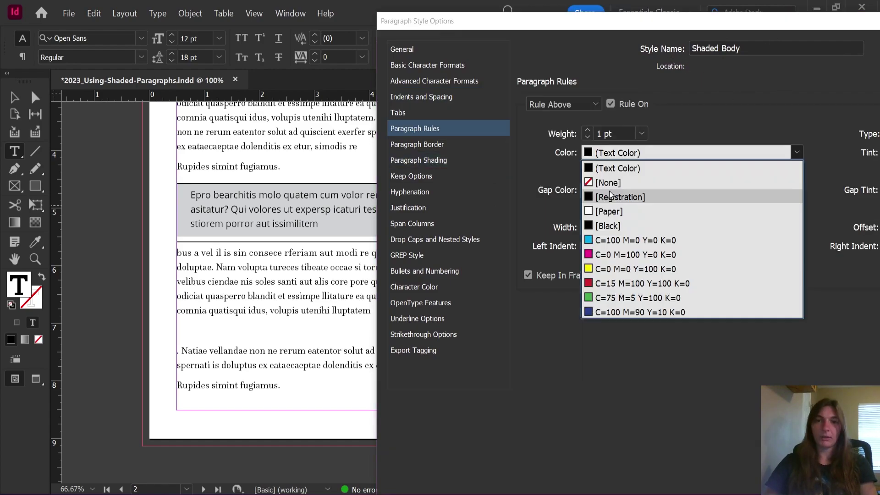
{"action": "left_click", "coordinate": [613, 184]}
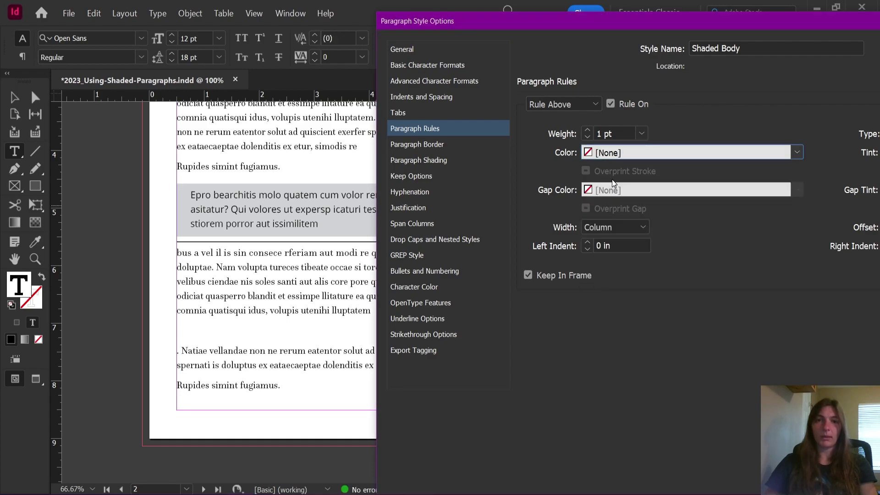
{"action": "left_click", "coordinate": [590, 106]}
{"action": "left_click", "coordinate": [582, 134]}
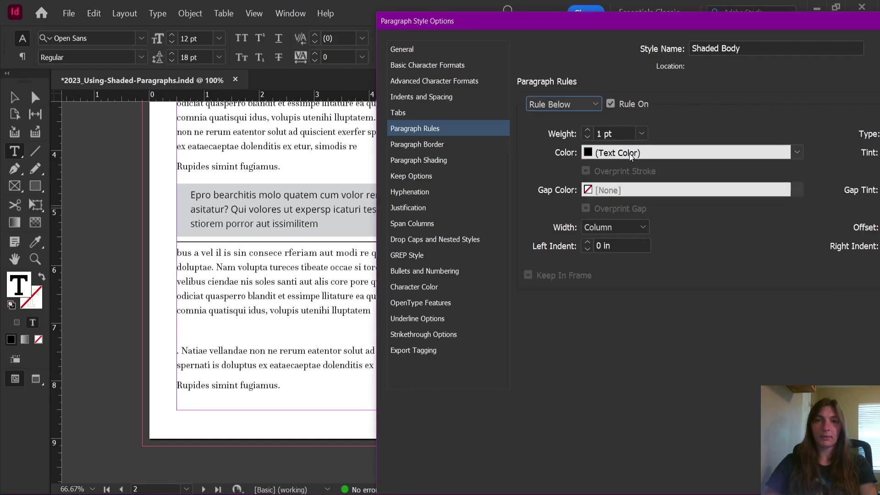
{"action": "left_click", "coordinate": [629, 153]}
{"action": "left_click", "coordinate": [623, 180]}
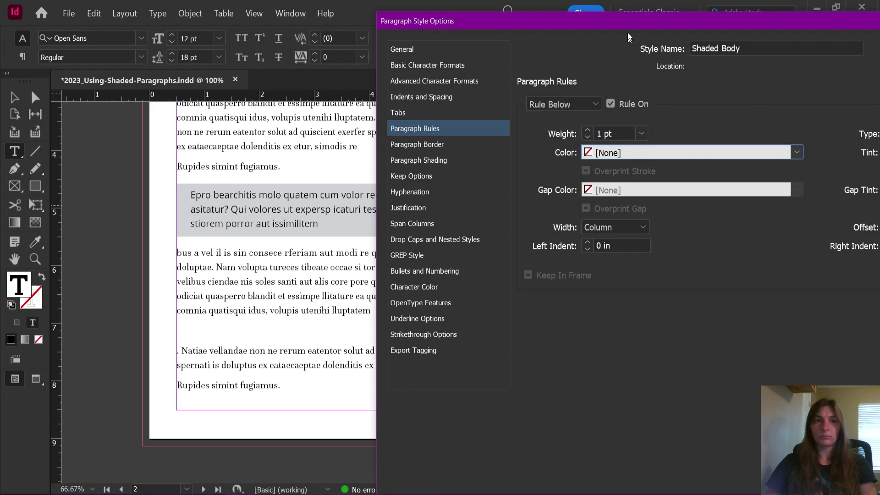
{"action": "left_click_drag", "start_coordinate": [626, 25], "coordinate": [159, 18]}
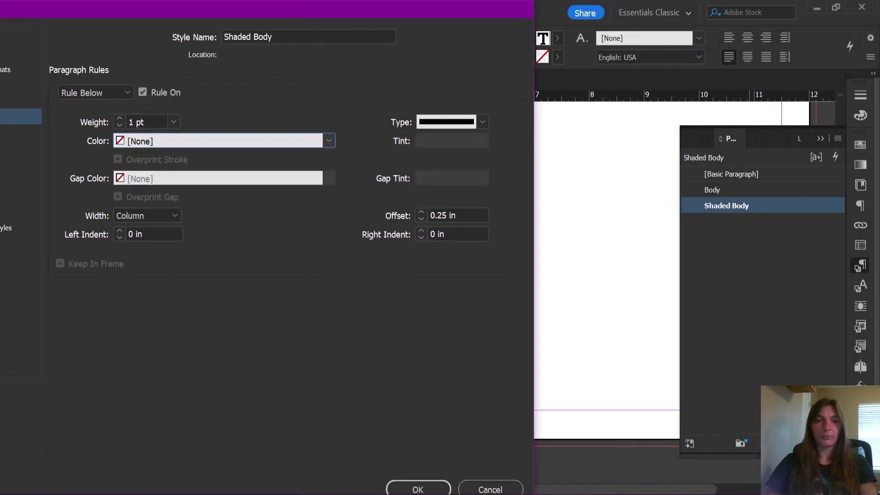
{"action": "left_click", "coordinate": [447, 490]}
- Click into the right frame's shaded text and undo the last change there
{"action": "scroll", "coordinate": [531, 298], "scroll_direction": "up", "scroll_amount": 5}
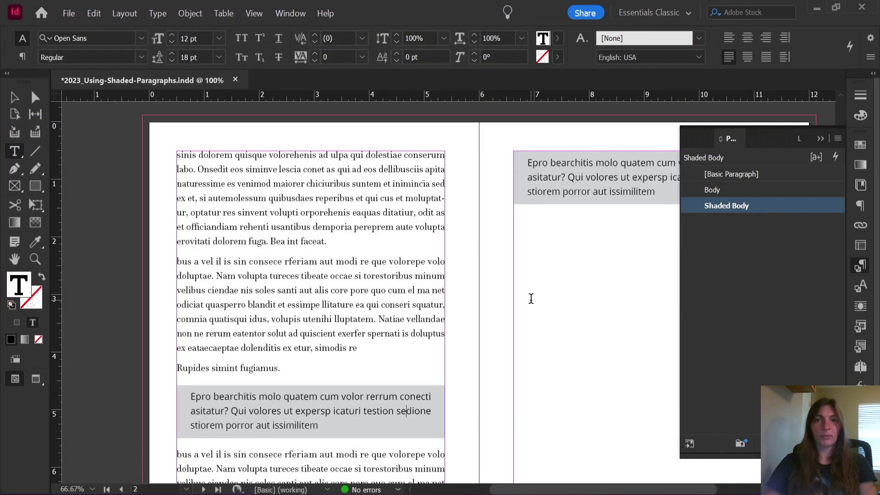
{"action": "scroll", "coordinate": [531, 298], "scroll_direction": "down", "scroll_amount": 3}
{"action": "scroll", "coordinate": [532, 299], "scroll_direction": "up", "scroll_amount": 1}
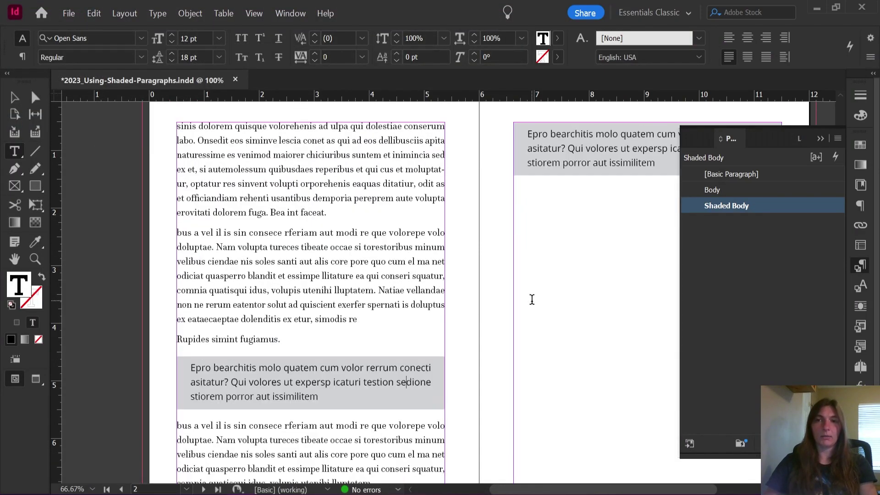
{"action": "left_click", "coordinate": [542, 165]}
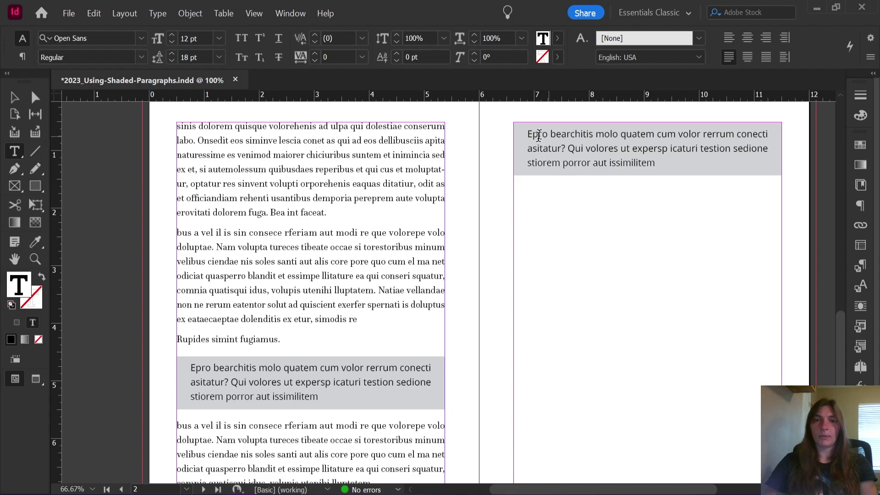
{"action": "left_click", "coordinate": [525, 135]}
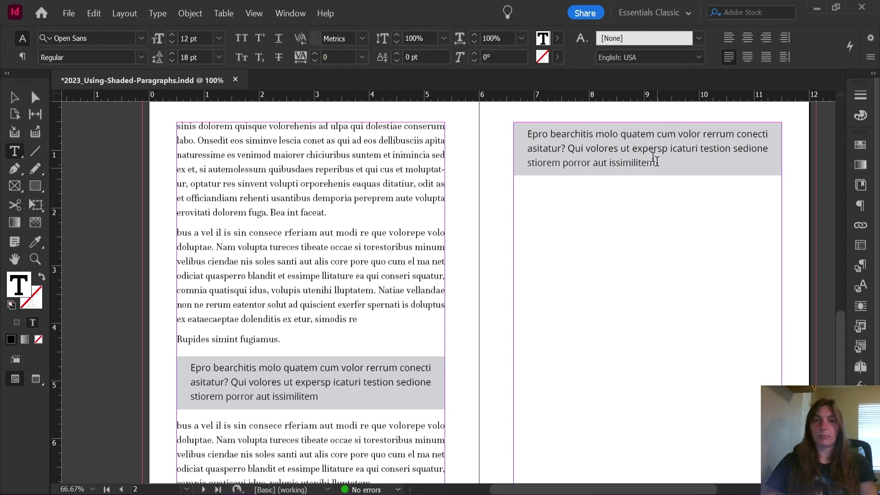
{"action": "scroll", "coordinate": [497, 278], "scroll_direction": "down", "scroll_amount": 2}
{"action": "scroll", "coordinate": [422, 338], "scroll_direction": "up", "scroll_amount": 1}
{"action": "key", "text": "ctrl+z"}
{"action": "scroll", "coordinate": [270, 315], "scroll_direction": "down", "scroll_amount": 3}
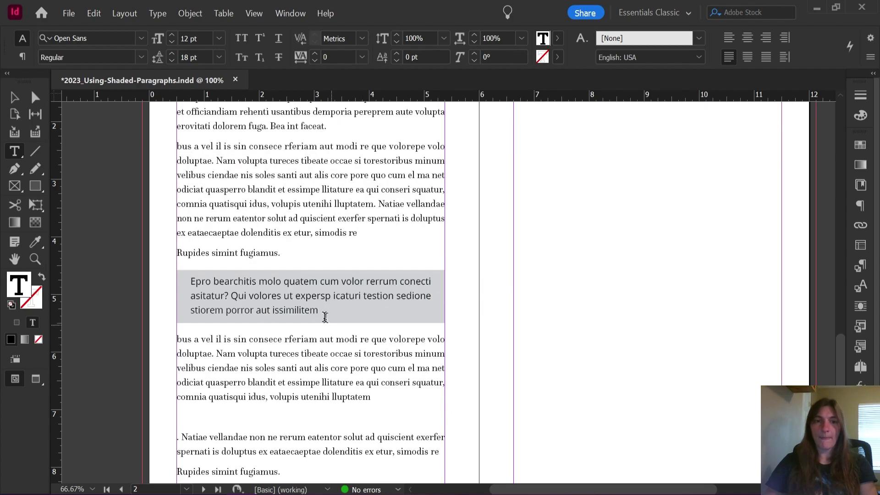
- Insert three empty paragraphs after 'uteni' so the shaded paragraph splits across the columns
{"action": "left_click", "coordinate": [324, 136]}
{"action": "key", "text": "Return"}
{"action": "key", "text": "Return"}
{"action": "key", "text": "Return"}
{"action": "key", "text": "Return"}
{"action": "key", "text": "Return"}
{"action": "key", "text": "Return"}
{"action": "key", "text": "Return"}
{"action": "key", "text": "Return"}
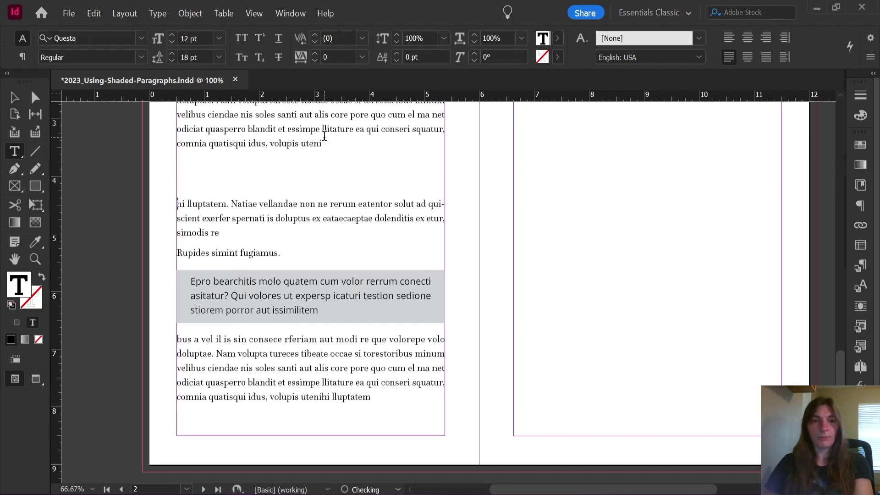
{"action": "key", "text": "Return"}
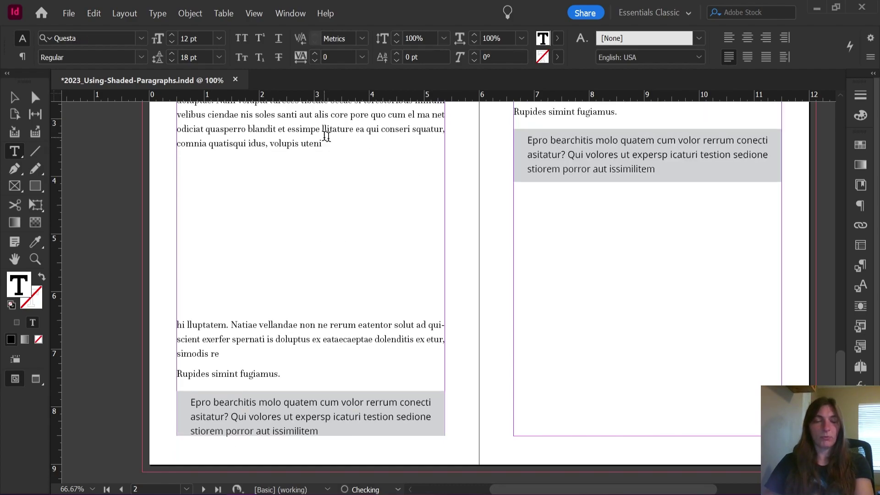
{"action": "key", "text": "Return"}
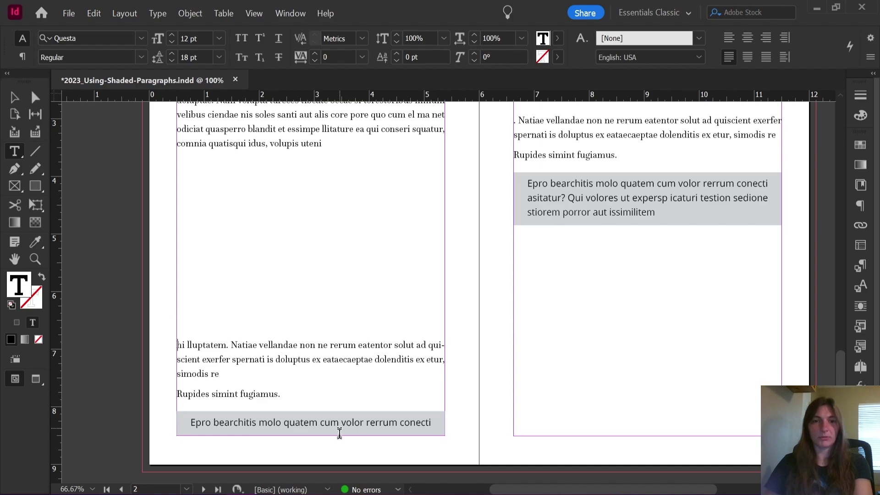
{"action": "scroll", "coordinate": [553, 394], "scroll_direction": "up", "scroll_amount": 4}
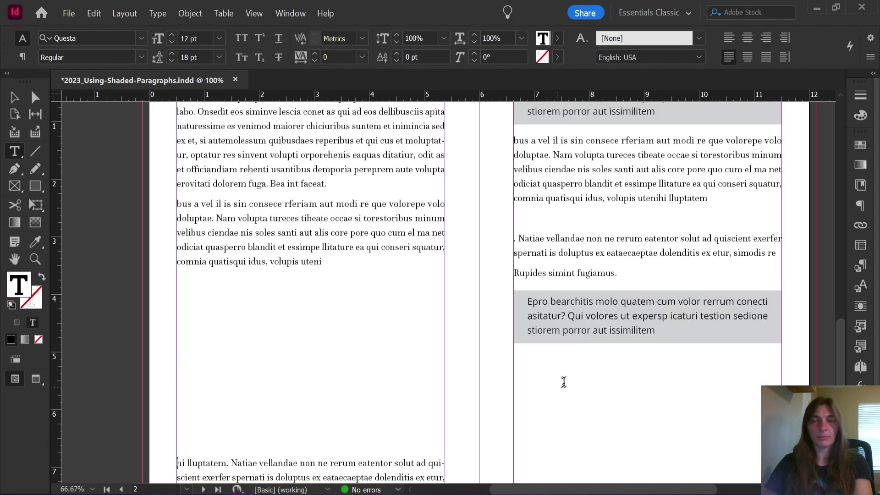
{"action": "scroll", "coordinate": [564, 382], "scroll_direction": "up", "scroll_amount": 4}
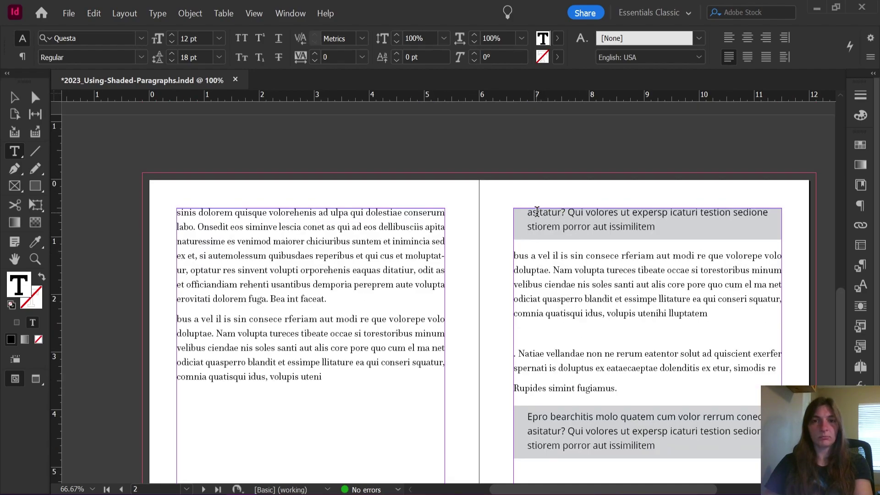
{"action": "scroll", "coordinate": [540, 211], "scroll_direction": "down", "scroll_amount": 3}
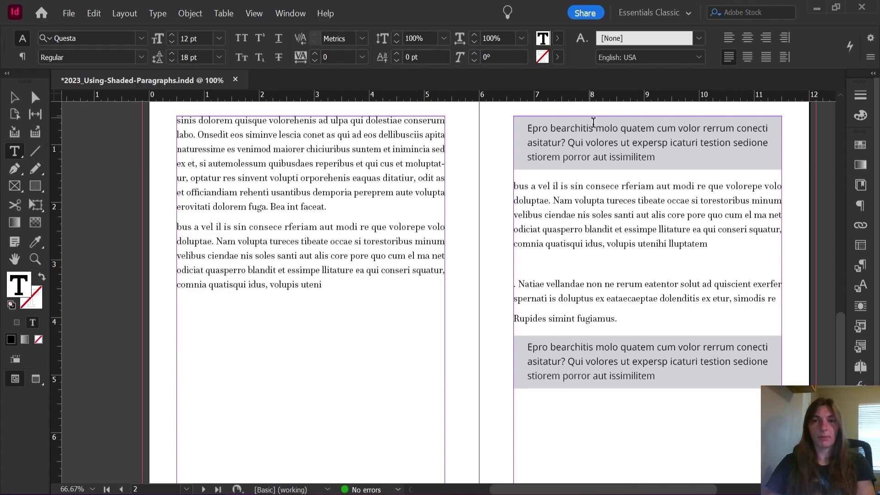
{"action": "scroll", "coordinate": [586, 130], "scroll_direction": "up", "scroll_amount": 3}
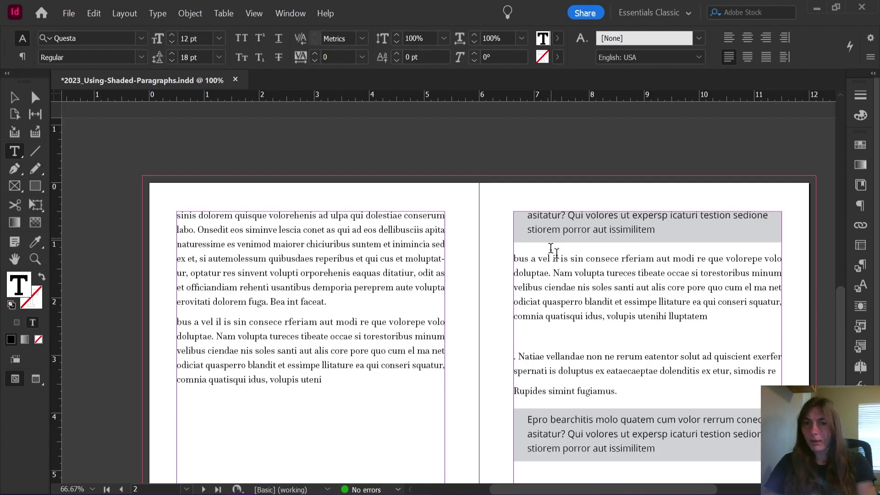
{"action": "scroll", "coordinate": [621, 231], "scroll_direction": "up", "scroll_amount": 1}
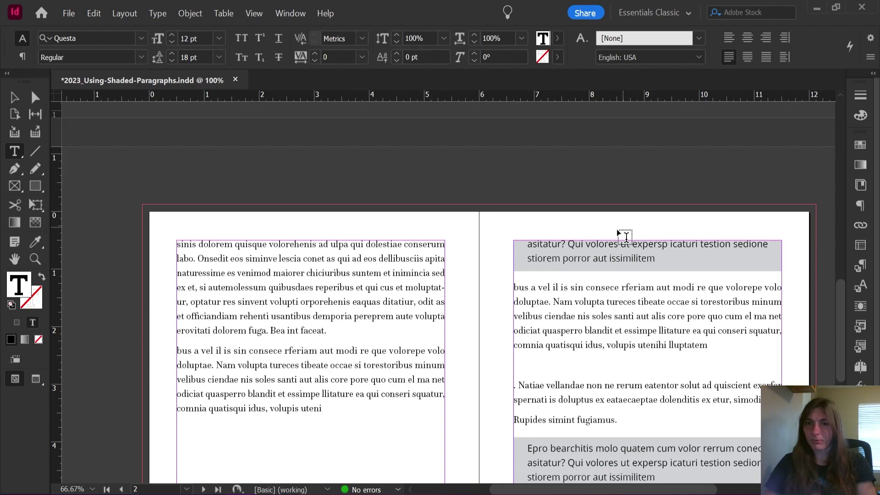
{"action": "scroll", "coordinate": [615, 291], "scroll_direction": "down", "scroll_amount": 9}
{"action": "scroll", "coordinate": [580, 335], "scroll_direction": "down", "scroll_amount": 1}
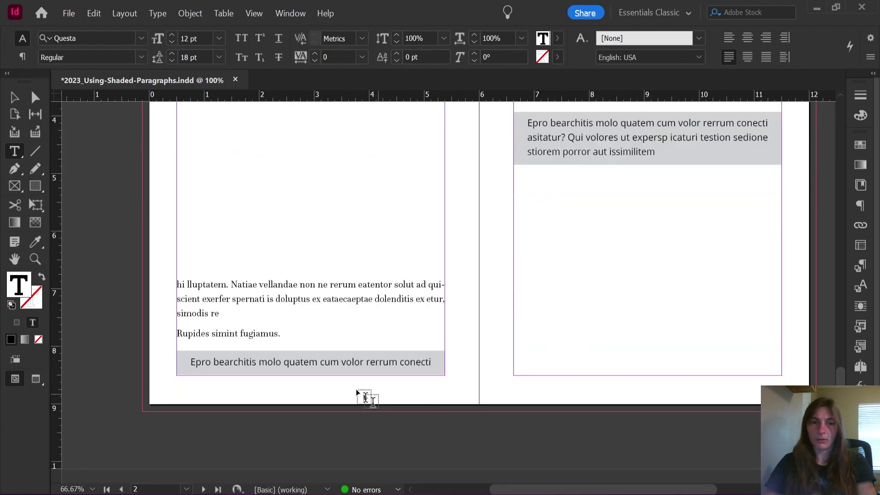
{"action": "left_click", "coordinate": [352, 361]}
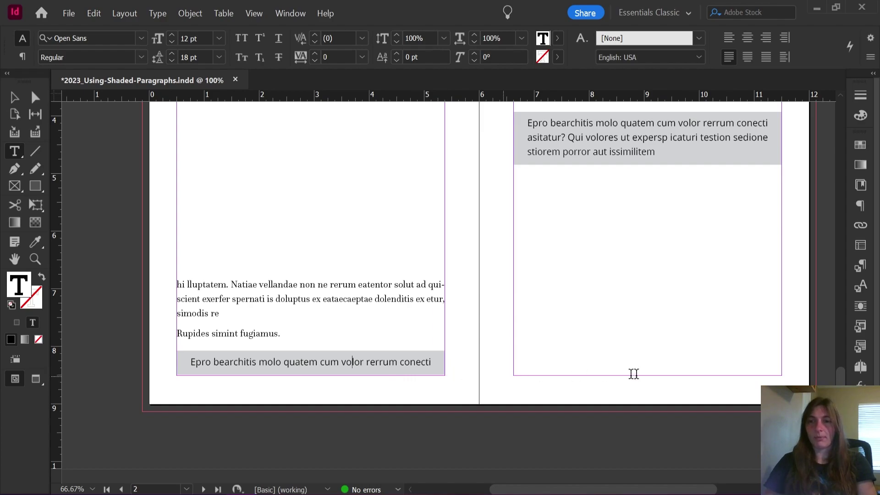
- In Shaded Body's Keep Options, enable Keep Lines Together with All Lines in Paragraph
{"action": "left_click", "coordinate": [860, 267]}
{"action": "double_click", "coordinate": [726, 206]}
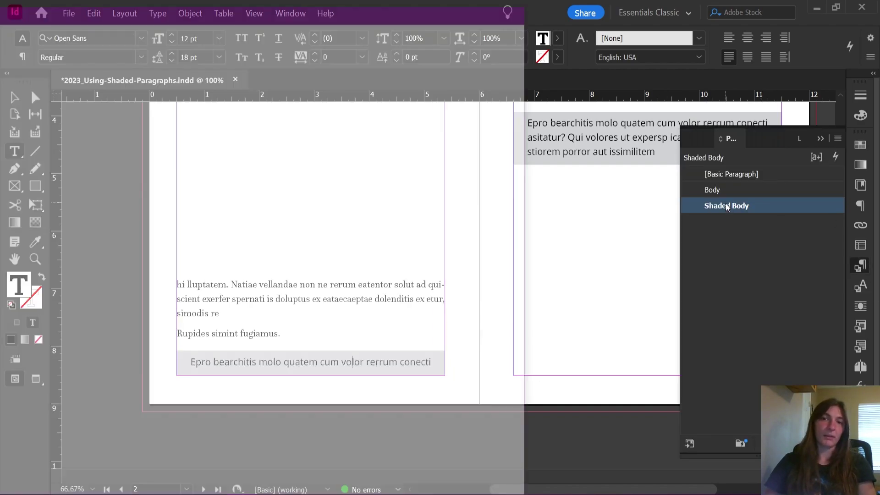
{"action": "left_click_drag", "start_coordinate": [94, 5], "coordinate": [397, 23]}
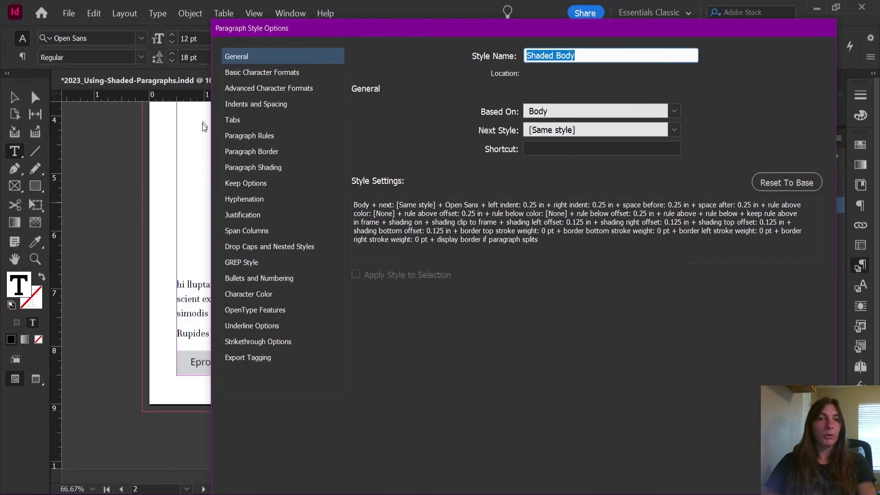
{"action": "left_click", "coordinate": [262, 184]}
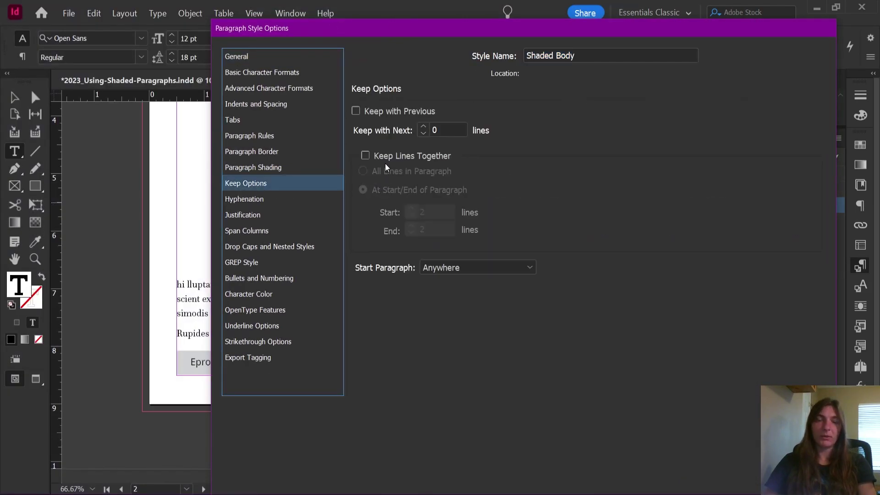
{"action": "left_click", "coordinate": [404, 155]}
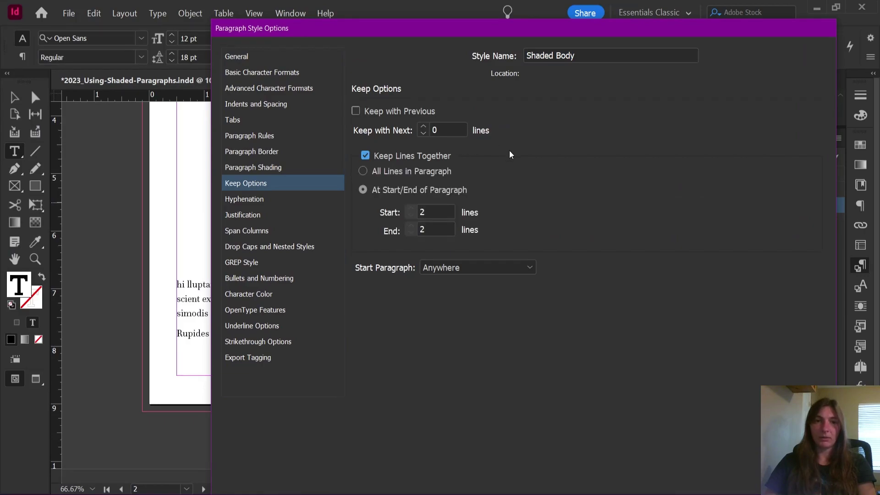
{"action": "left_click", "coordinate": [392, 172]}
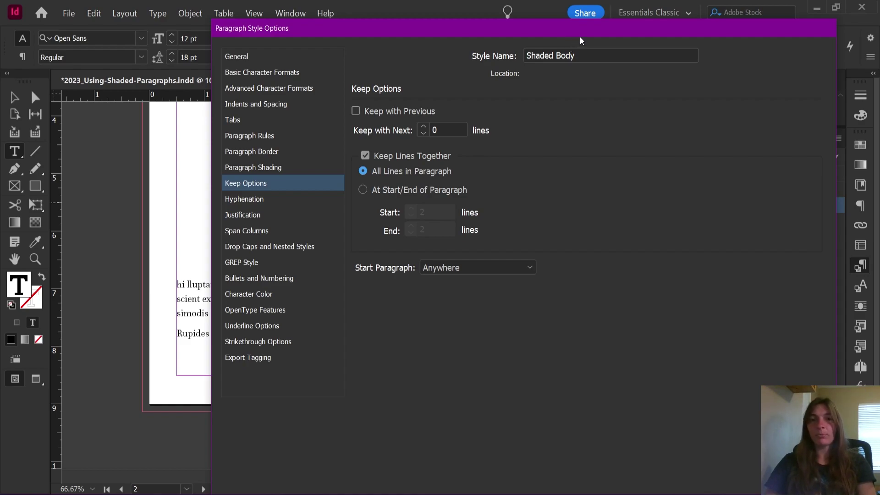
{"action": "left_click_drag", "start_coordinate": [580, 37], "coordinate": [259, 26]}
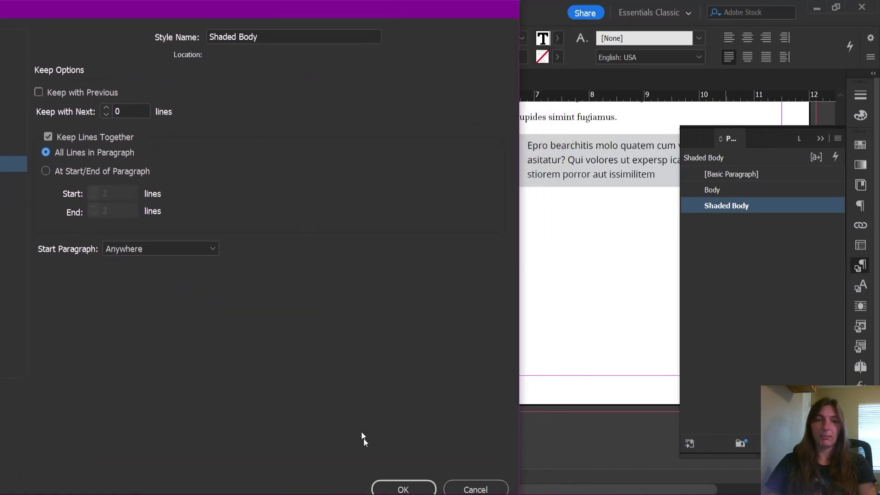
{"action": "left_click", "coordinate": [403, 487]}
- Delete 'Rupides simint fugiamus' and the blank lines, then add an empty line before 'Epro'
{"action": "scroll", "coordinate": [550, 343], "scroll_direction": "up", "scroll_amount": 5}
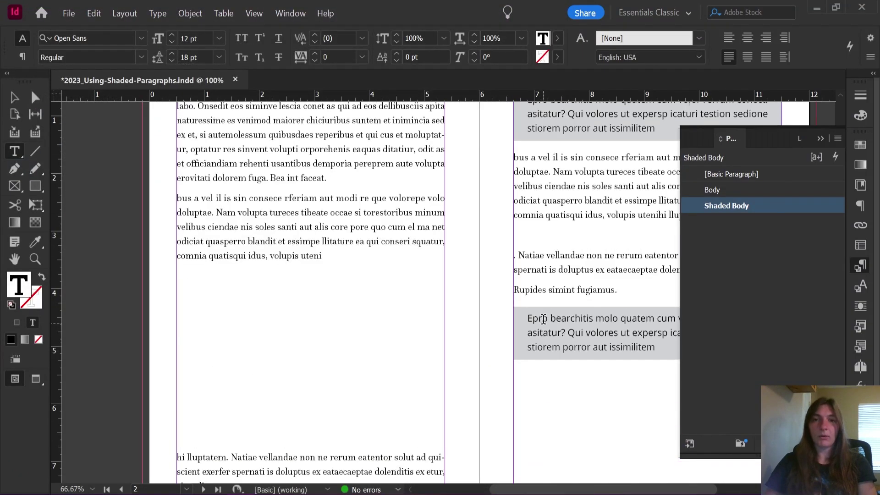
{"action": "scroll", "coordinate": [577, 246], "scroll_direction": "down", "scroll_amount": 5}
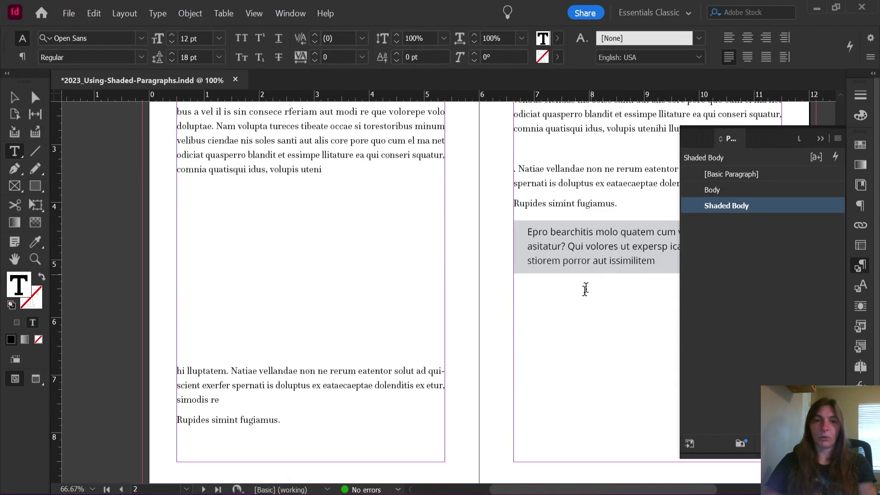
{"action": "left_click", "coordinate": [310, 361]}
{"action": "key", "text": "BackSpace"}
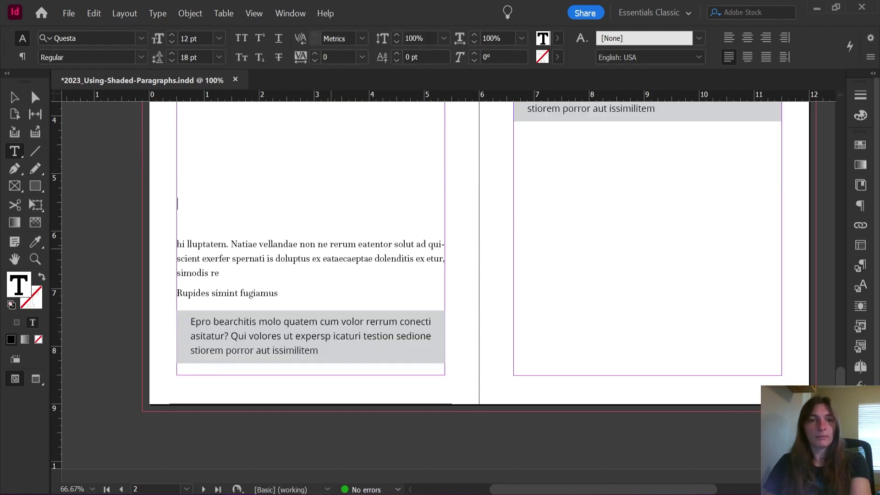
{"action": "scroll", "coordinate": [565, 282], "scroll_direction": "up", "scroll_amount": 5}
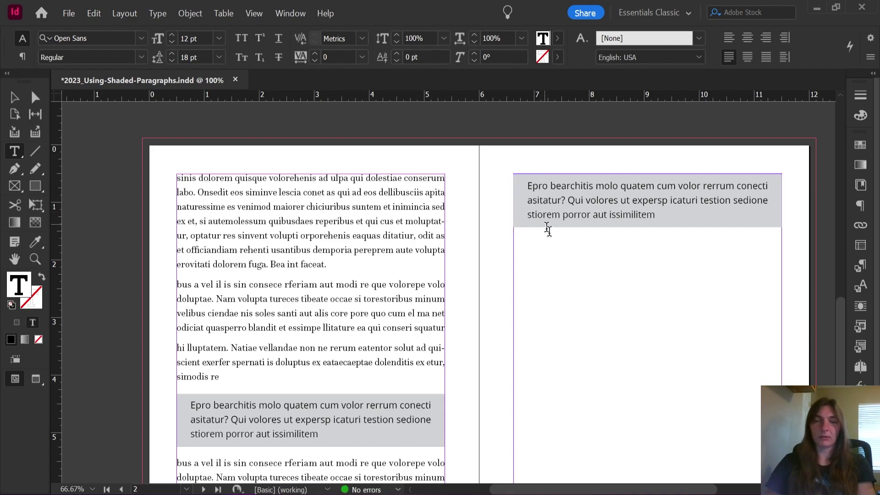
{"action": "key", "text": "Return"}
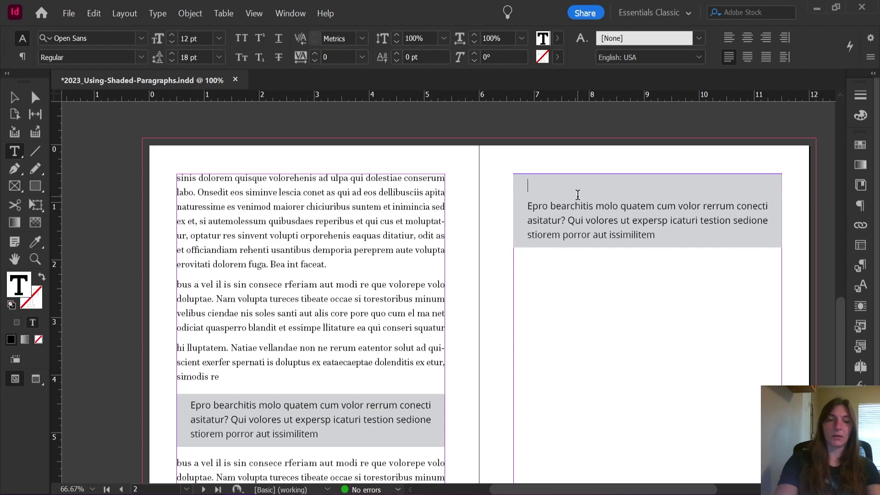
- Type HEADING on the empty line and format it as 19 pt Bold
{"action": "type", "text": "HEADING"}
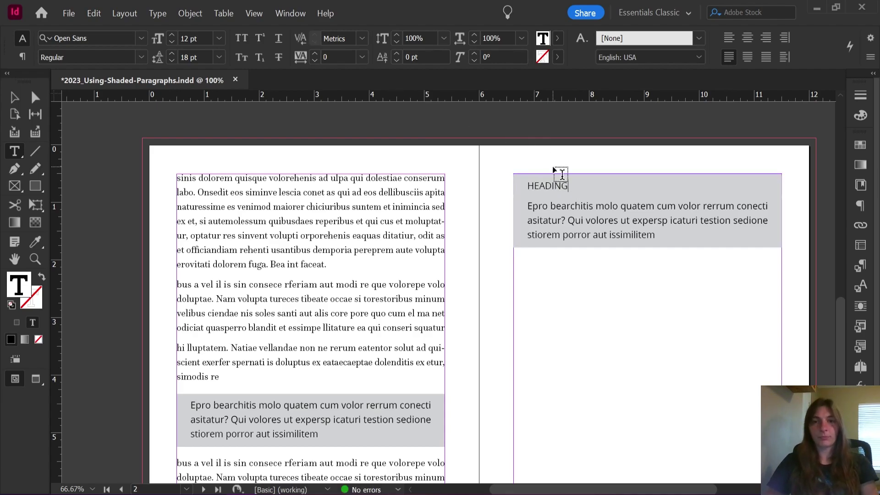
{"action": "left_click_drag", "start_coordinate": [569, 186], "coordinate": [415, 152]}
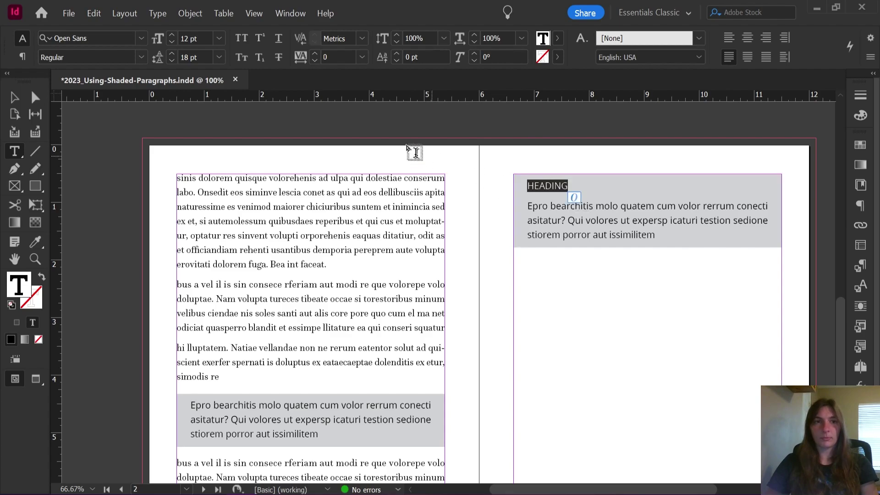
{"action": "left_click", "coordinate": [172, 35]}
{"action": "left_click", "coordinate": [172, 35]}
{"action": "left_click", "coordinate": [172, 35]}
{"action": "left_click", "coordinate": [173, 35]}
{"action": "left_click", "coordinate": [172, 35]}
{"action": "left_click", "coordinate": [174, 35]}
{"action": "left_click", "coordinate": [174, 35]}
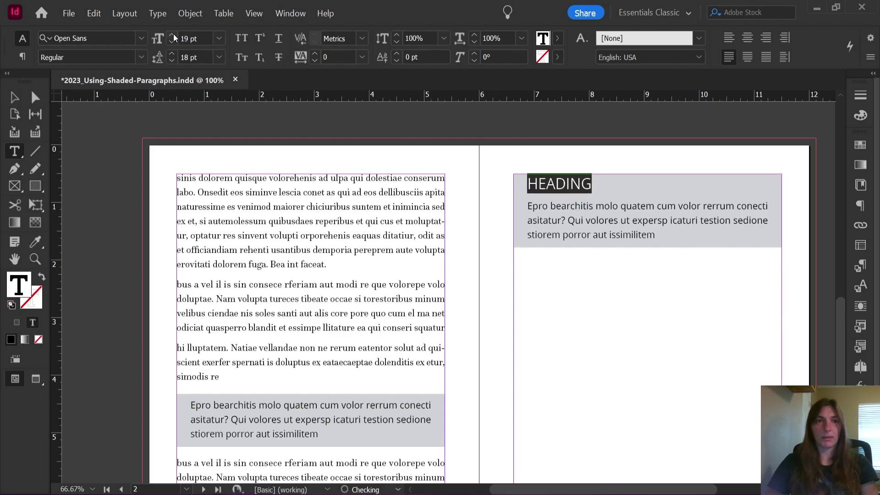
{"action": "left_click", "coordinate": [143, 58]}
{"action": "left_click", "coordinate": [62, 164]}
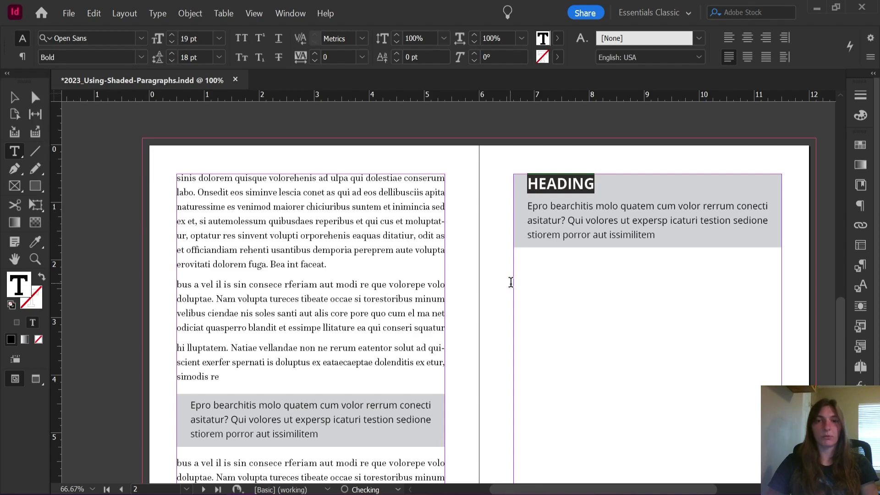
{"action": "left_click", "coordinate": [860, 264]}
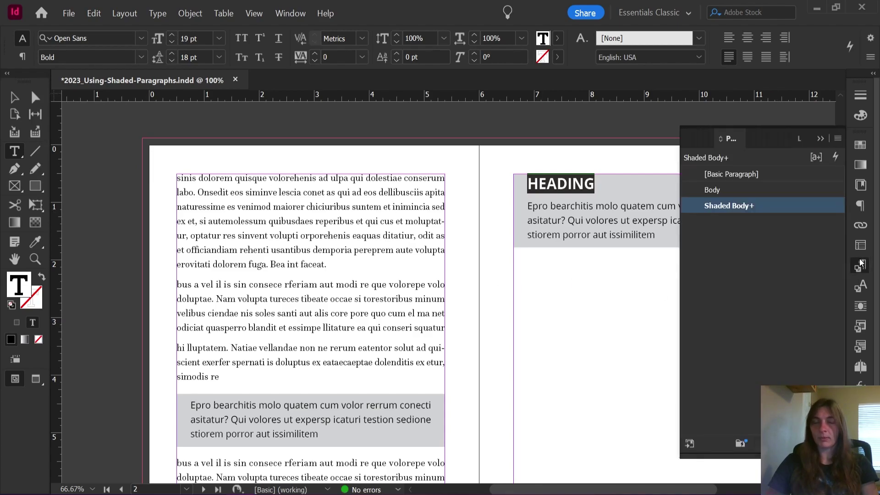
- Duplicate the Shaded Body style as a new style named 'Shaded Heading'
{"action": "right_click", "coordinate": [789, 206]}
{"action": "left_click", "coordinate": [789, 218]}
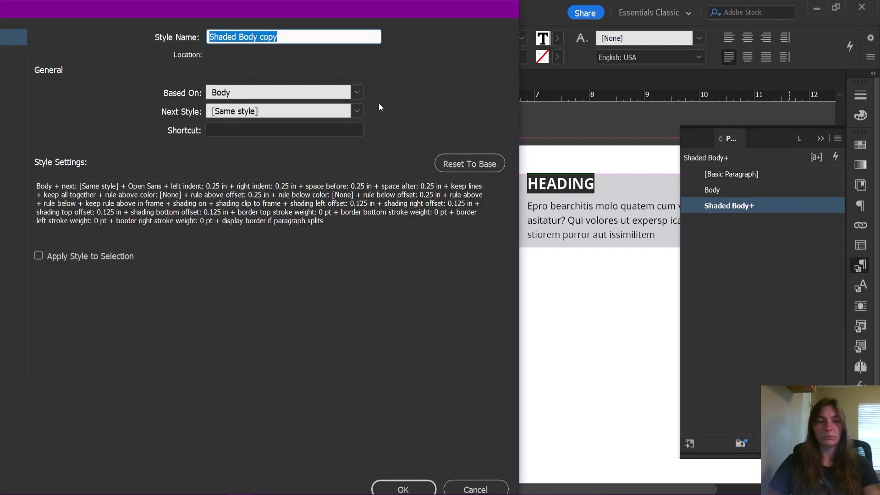
{"action": "type", "text": "Shaded "}
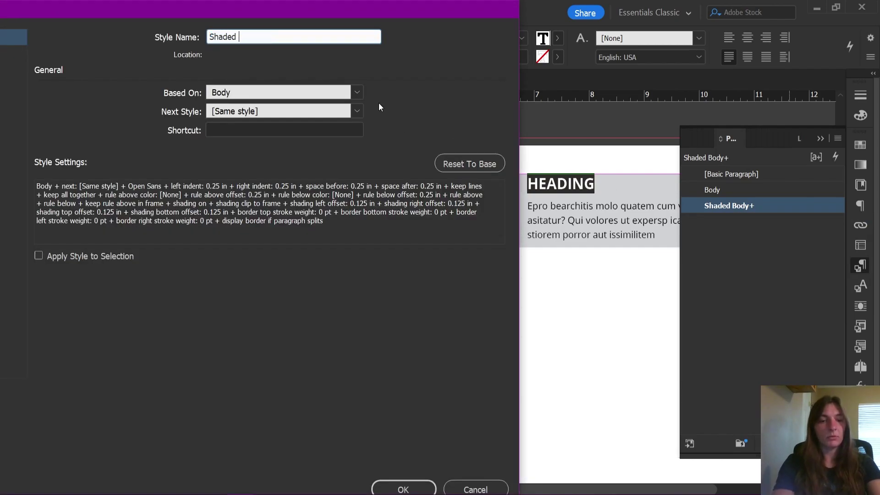
{"action": "type", "text": "Heading"}
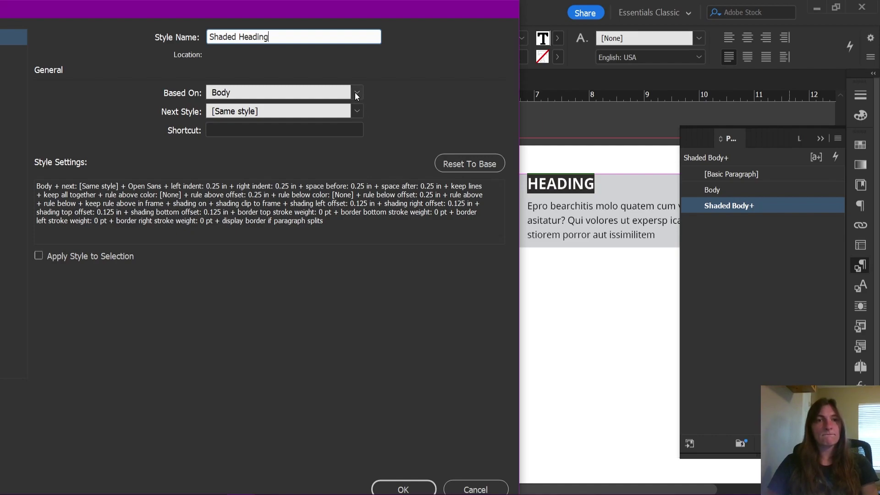
{"action": "left_click", "coordinate": [403, 488]}
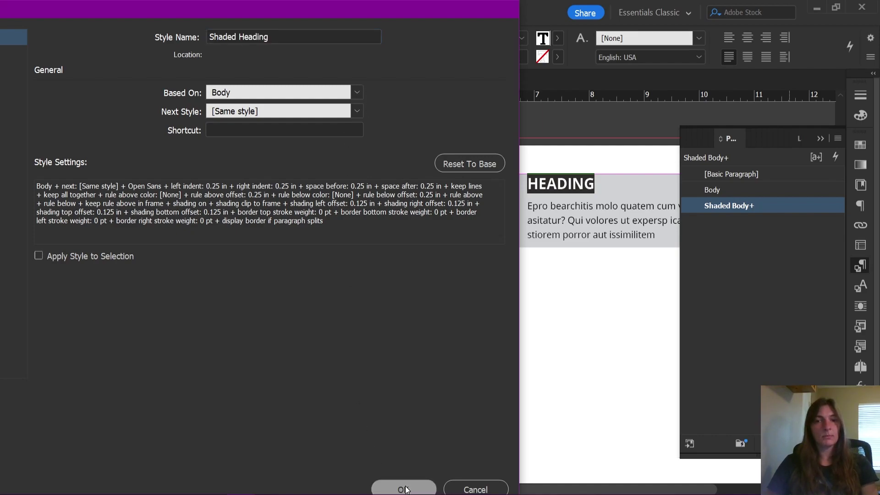
- Apply Shaded Heading to the HEADING paragraph, clearing overrides, and check its formatting
{"action": "left_click", "coordinate": [720, 224]}
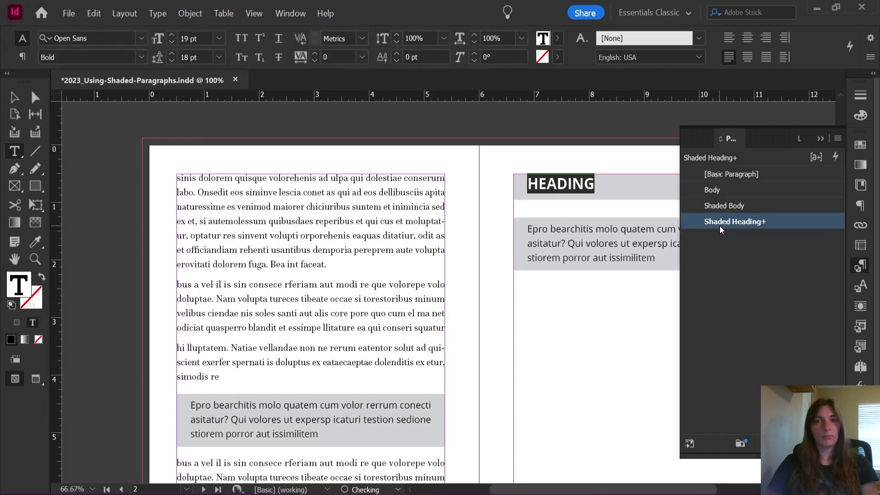
{"action": "right_click", "coordinate": [721, 224]}
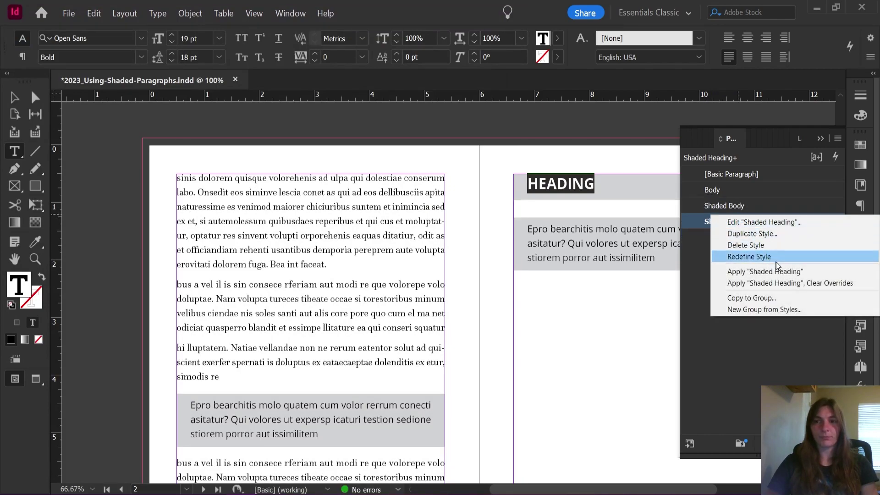
{"action": "left_click", "coordinate": [786, 284]}
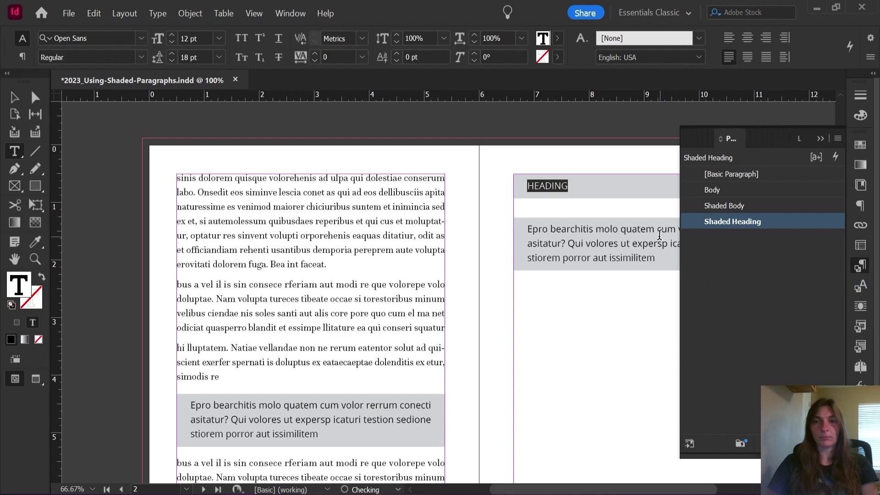
{"action": "left_click", "coordinate": [615, 216]}
{"action": "double_click", "coordinate": [589, 185]}
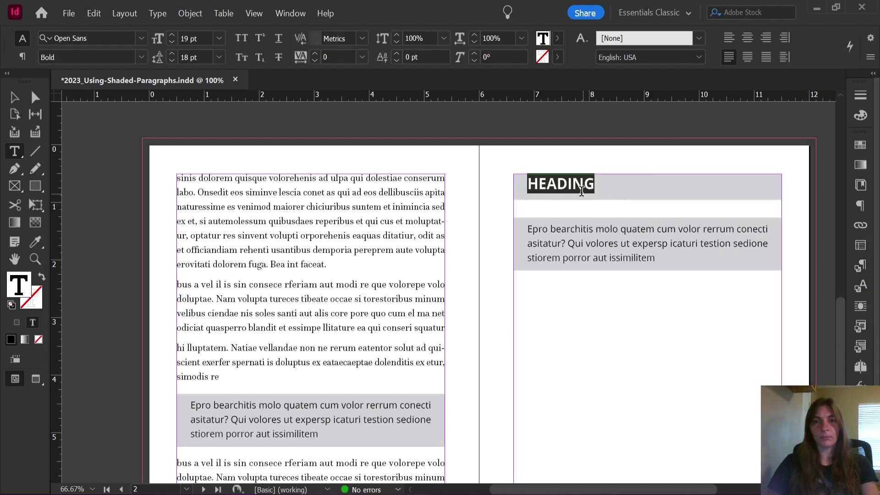
{"action": "left_click", "coordinate": [582, 188]}
- Redefine Shaded Heading to match the bold 19 pt HEADING line
{"action": "left_click", "coordinate": [860, 266]}
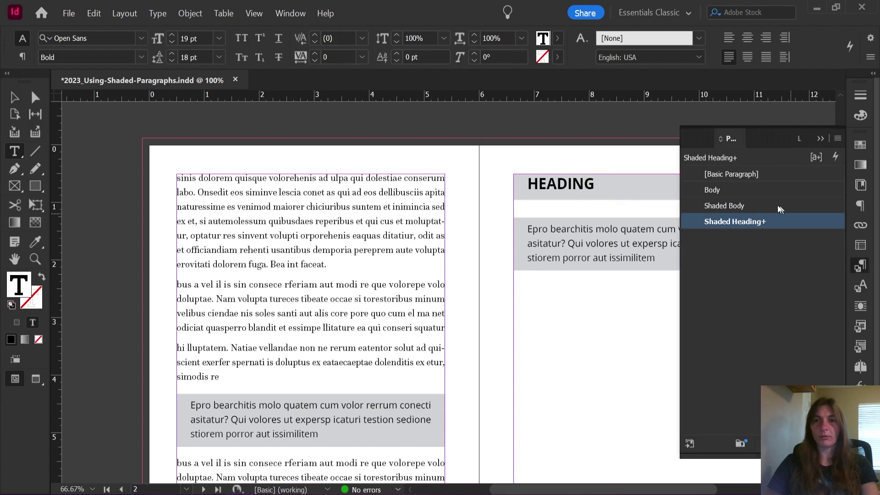
{"action": "right_click", "coordinate": [757, 216]}
{"action": "left_click", "coordinate": [748, 258]}
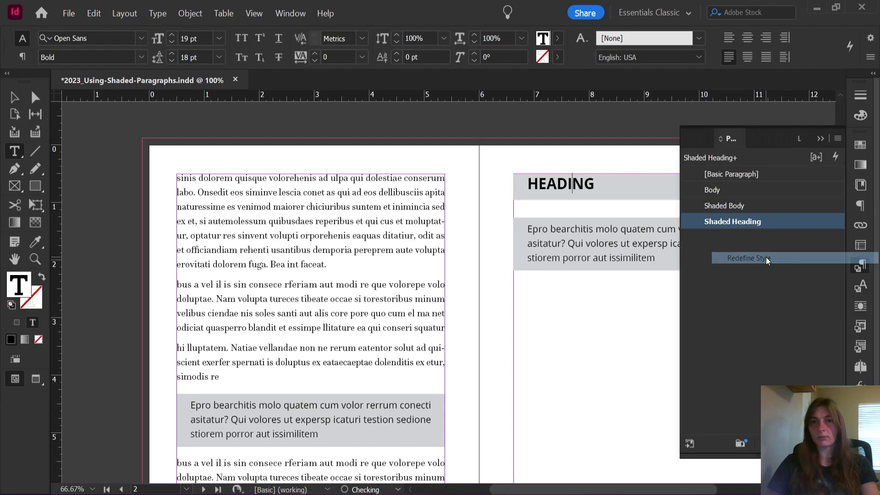
{"action": "left_click", "coordinate": [597, 228]}
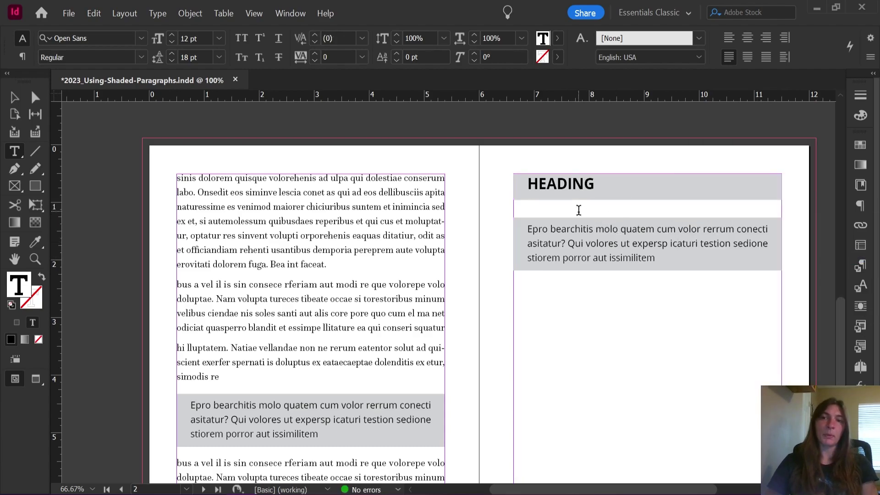
{"action": "left_click", "coordinate": [567, 187], "text": "shift"}
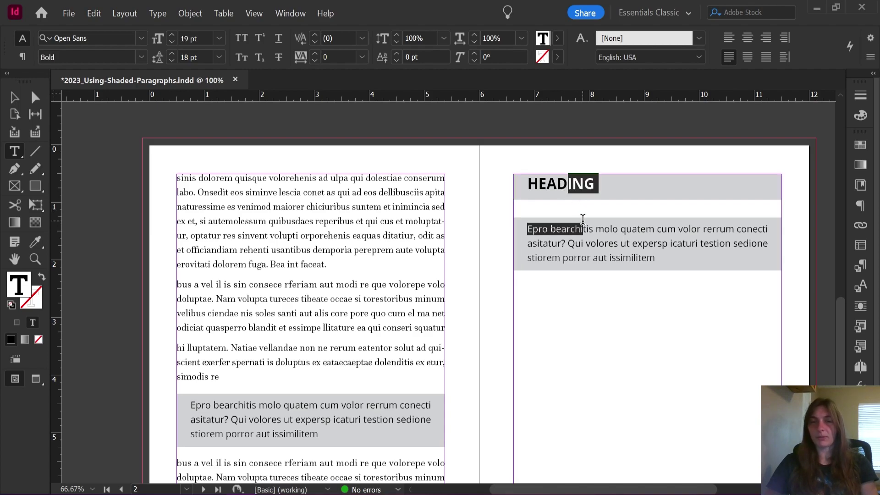
{"action": "left_click", "coordinate": [598, 235]}
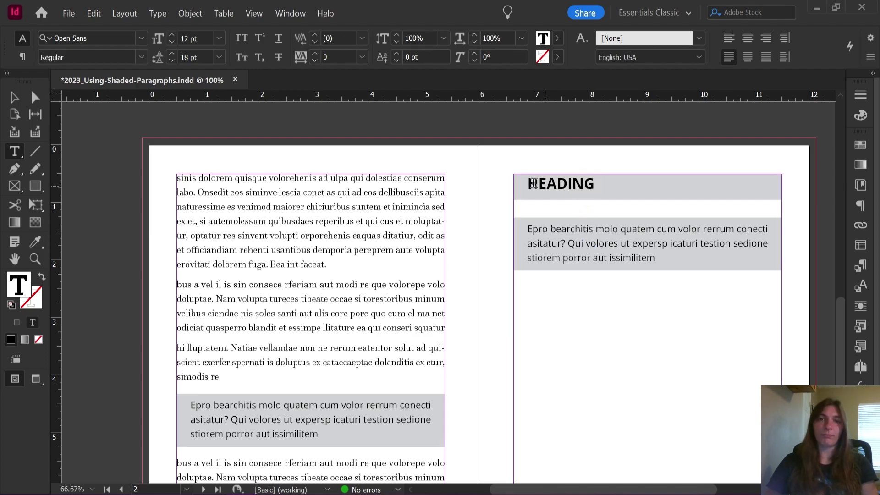
{"action": "left_click_drag", "start_coordinate": [527, 182], "coordinate": [622, 257]}
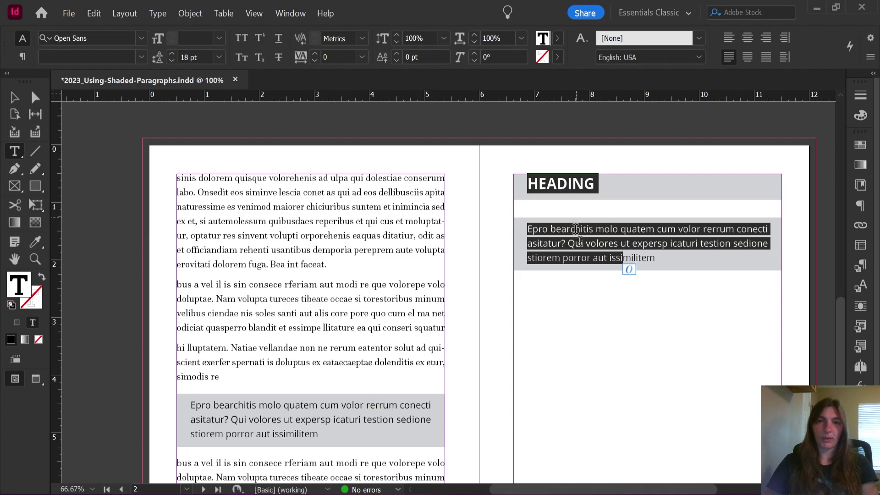
{"action": "left_click", "coordinate": [594, 229]}
{"action": "left_click", "coordinate": [569, 185]}
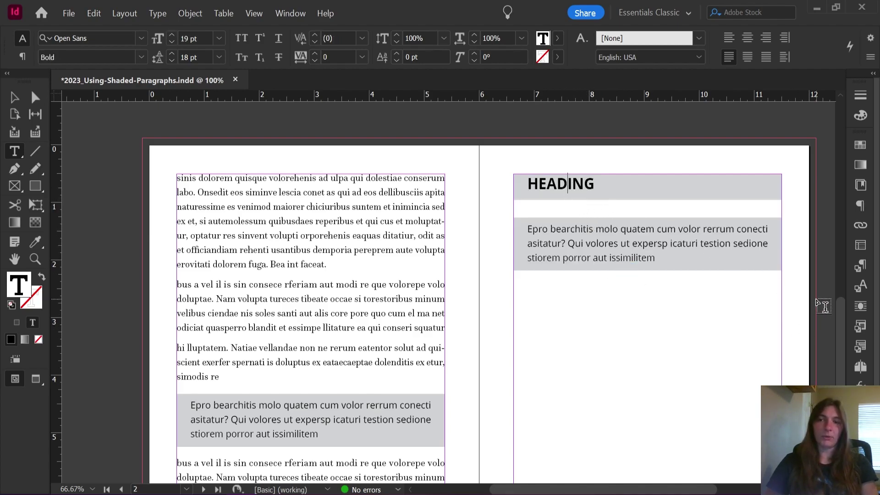
- Open the Shaded Heading style options and review its Paragraph Shading settings
{"action": "left_click", "coordinate": [853, 264]}
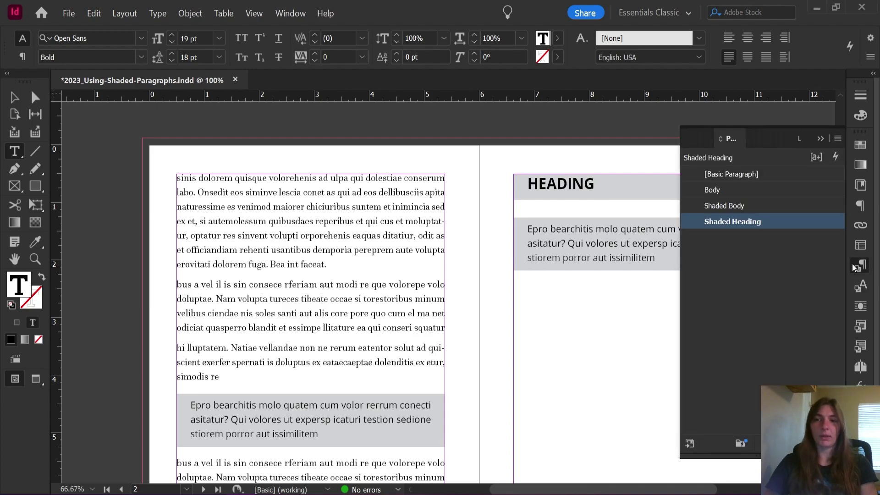
{"action": "double_click", "coordinate": [758, 223]}
{"action": "left_click_drag", "start_coordinate": [246, 5], "coordinate": [542, 28]}
{"action": "left_click", "coordinate": [287, 156]}
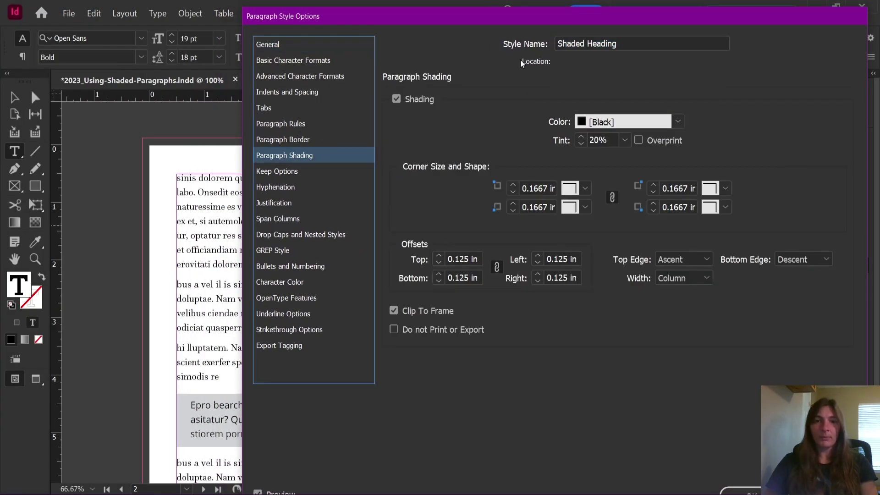
{"action": "left_click_drag", "start_coordinate": [527, 17], "coordinate": [300, 4]}
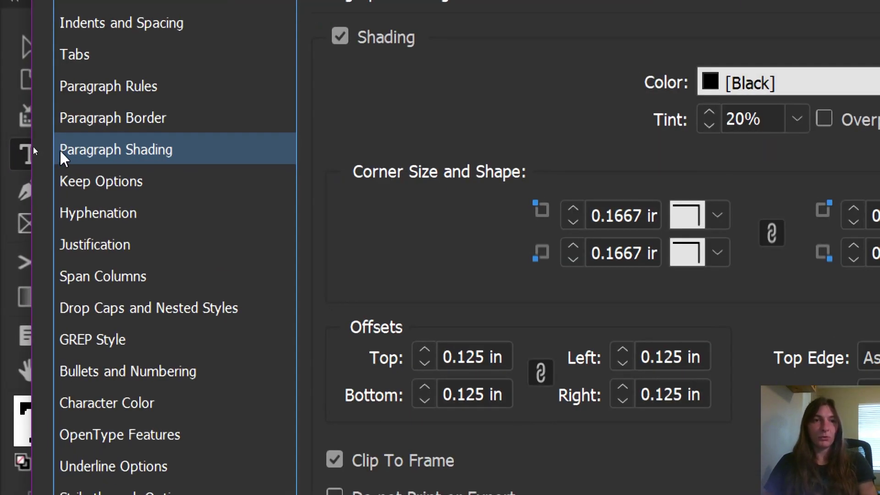
- Turn on Paragraph Border for Shaded Heading, keeping the stroke weight at 0 pt
{"action": "left_click", "coordinate": [94, 117]}
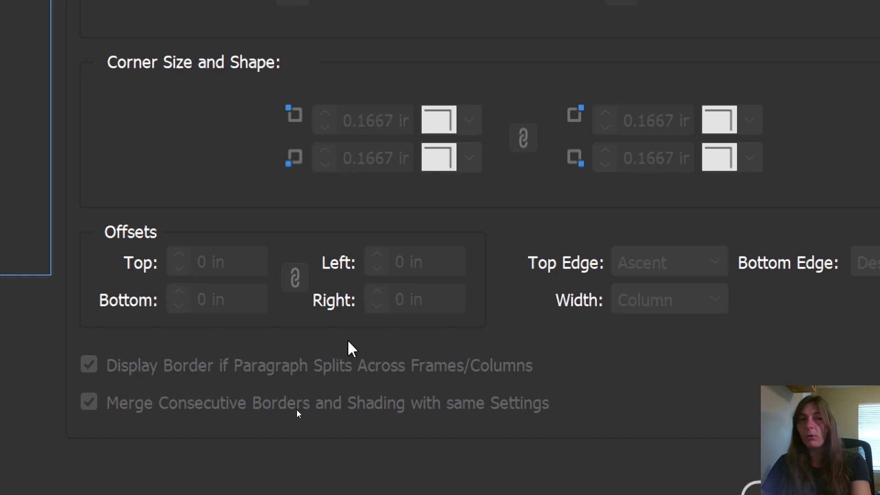
{"action": "key", "text": "super"}
{"action": "key", "text": "Escape"}
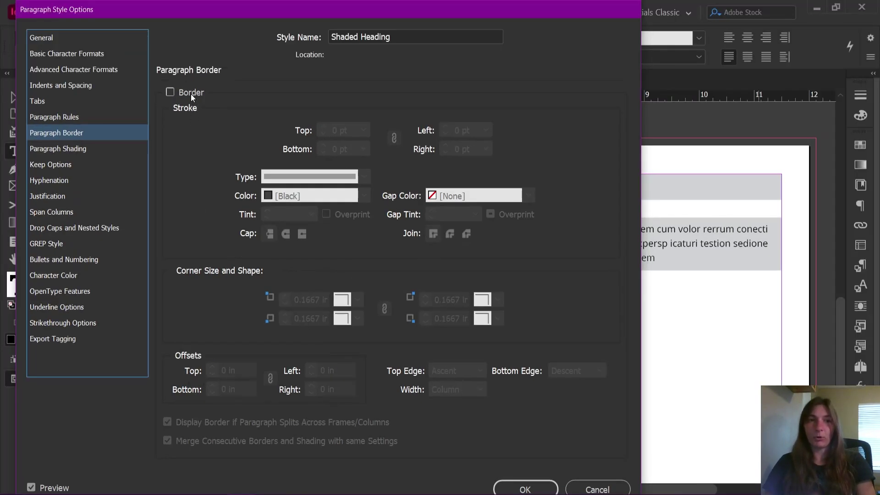
{"action": "left_click", "coordinate": [190, 94]}
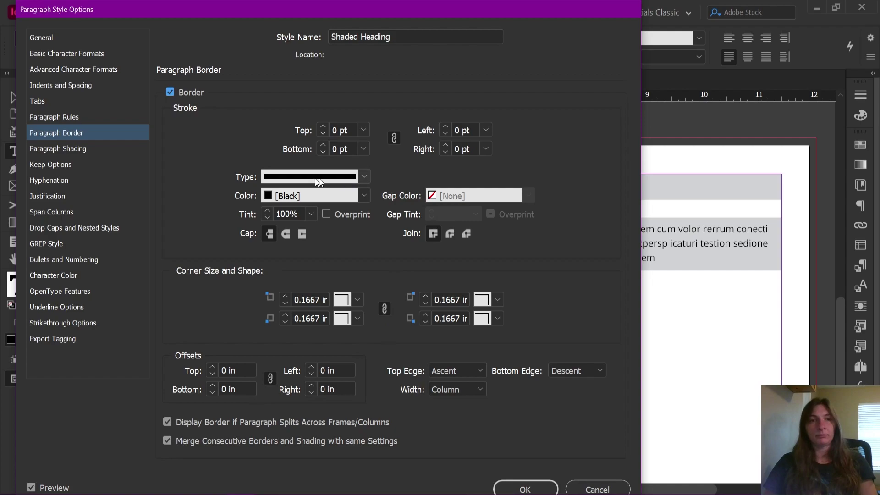
{"action": "left_click", "coordinate": [323, 129]}
{"action": "left_click", "coordinate": [322, 133]}
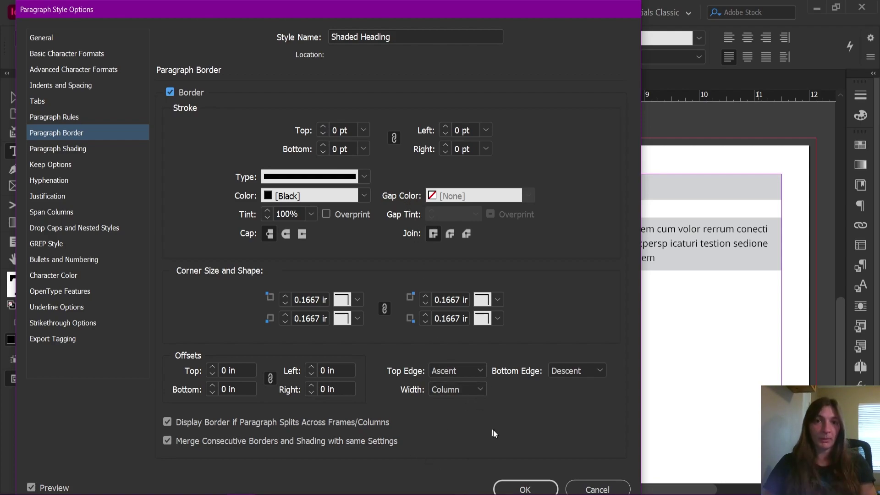
- Enable a 0 pt paragraph border on the Shaded Body style to join its shading with the heading's
{"action": "left_click", "coordinate": [514, 484]}
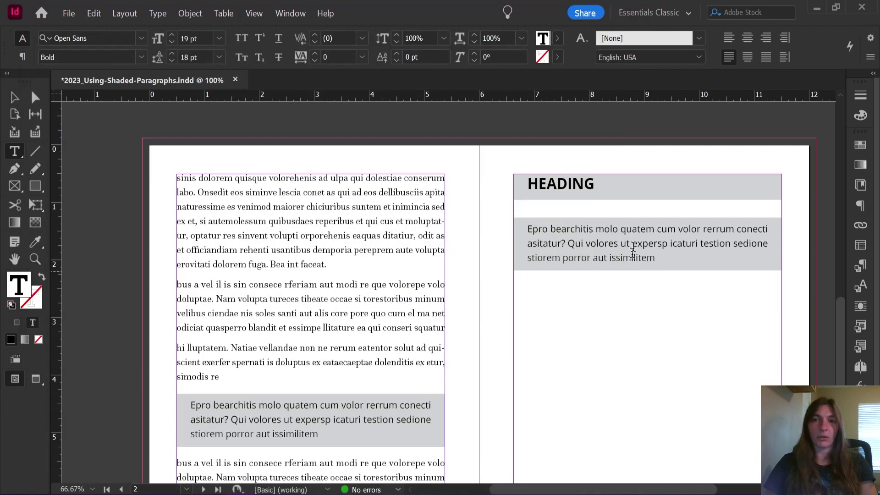
{"action": "left_click", "coordinate": [856, 263]}
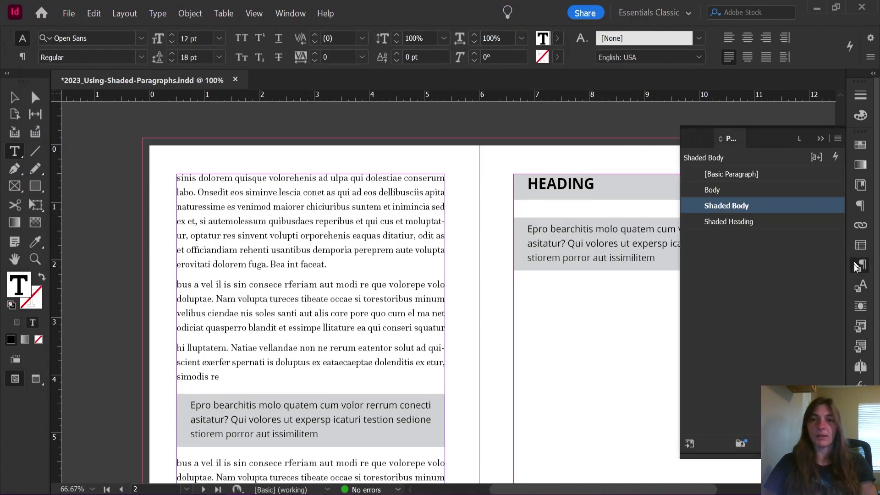
{"action": "double_click", "coordinate": [772, 202]}
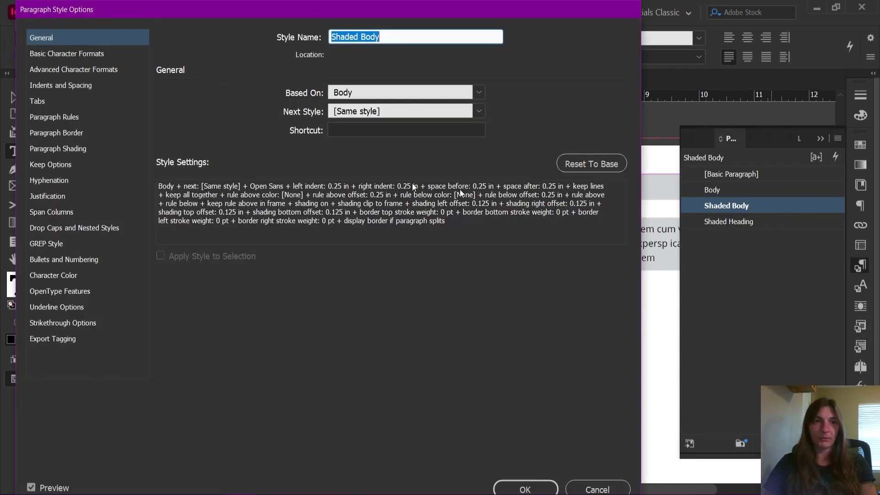
{"action": "left_click", "coordinate": [69, 148]}
{"action": "left_click", "coordinate": [72, 136]}
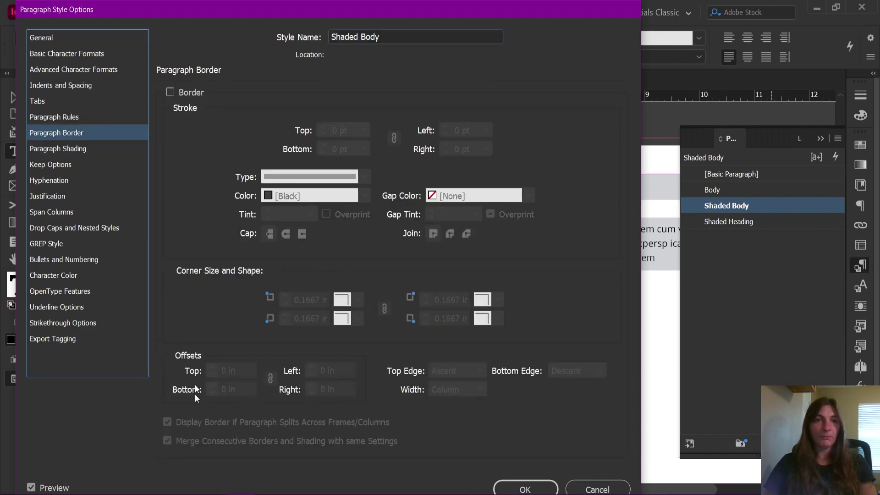
{"action": "left_click", "coordinate": [191, 92]}
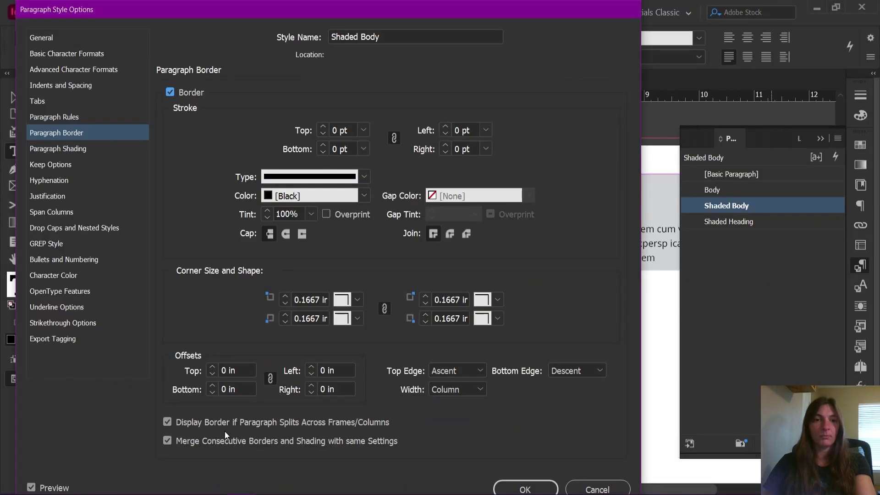
{"action": "left_click", "coordinate": [526, 488]}
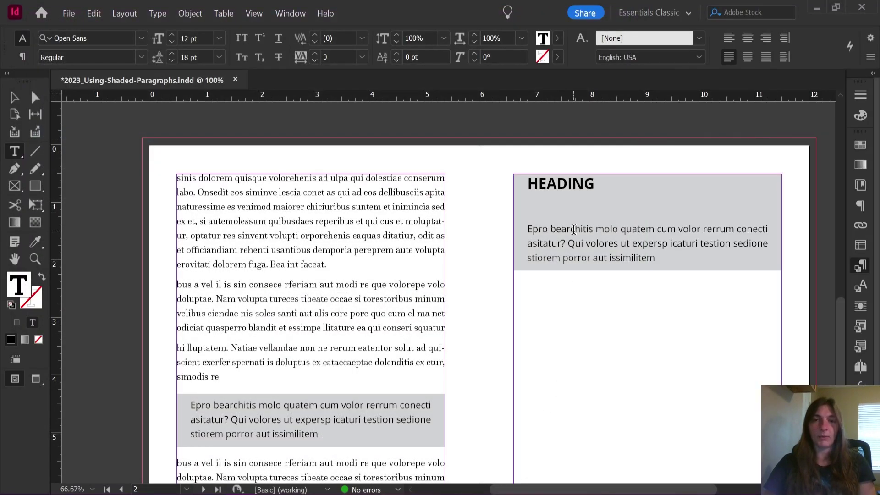
- Check the merged gray block across HEADING and body, then place the caret in HEADING
{"action": "left_click_drag", "start_coordinate": [557, 184], "coordinate": [557, 229]}
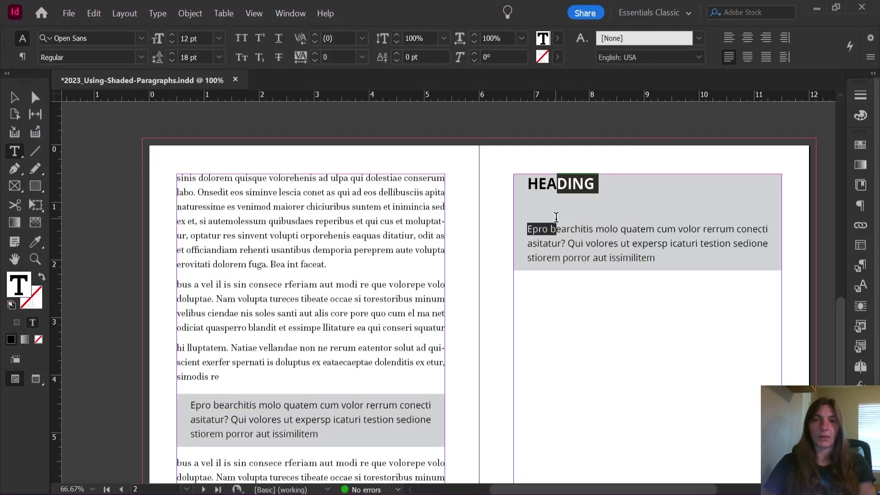
{"action": "left_click", "coordinate": [592, 227]}
{"action": "scroll", "coordinate": [610, 257], "scroll_direction": "up", "scroll_amount": 2}
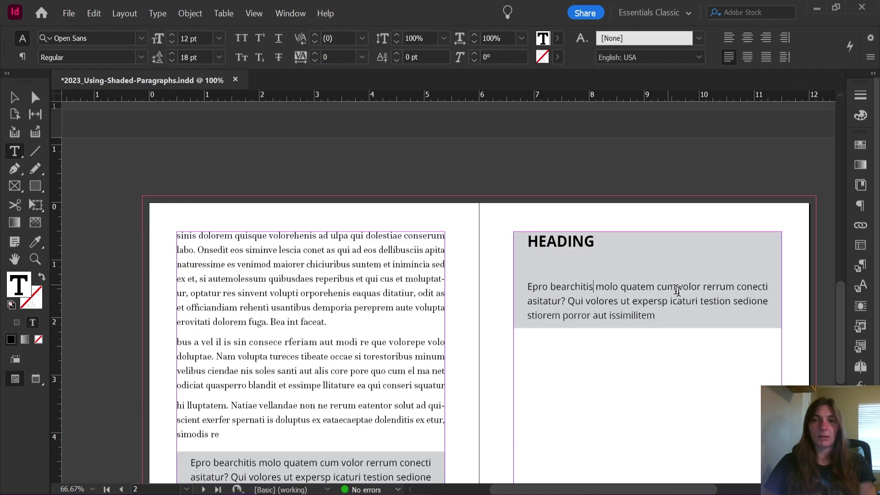
{"action": "scroll", "coordinate": [677, 291], "scroll_direction": "up", "scroll_amount": 1}
{"action": "left_click", "coordinate": [538, 270]}
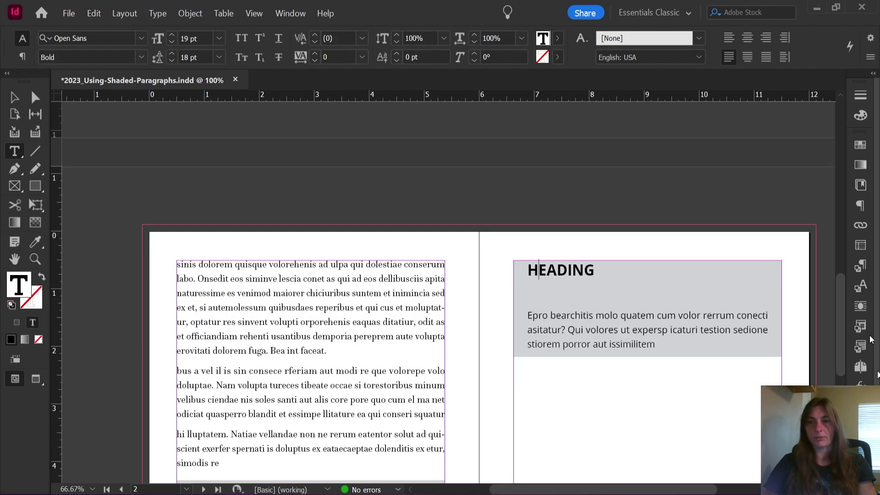
- Edit Shaded Heading's rule above in Paragraph Rules, keeping it inside the frame
{"action": "left_click", "coordinate": [863, 267]}
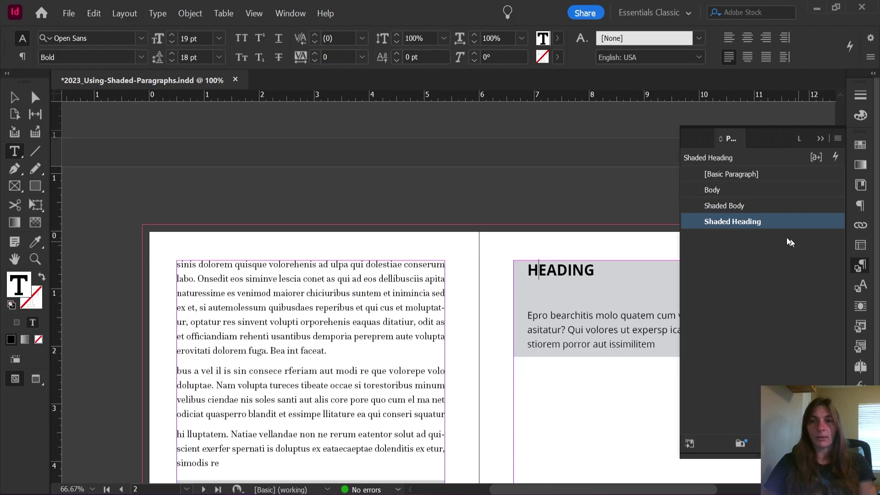
{"action": "double_click", "coordinate": [708, 224]}
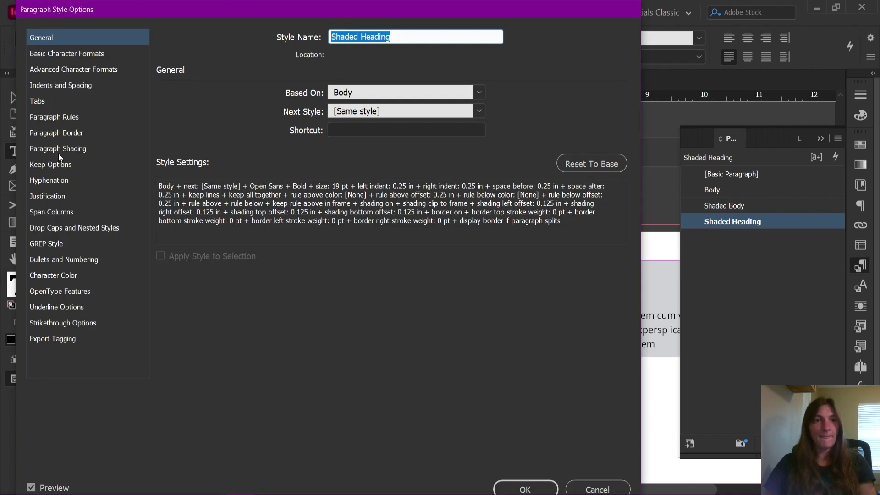
{"action": "left_click", "coordinate": [51, 118]}
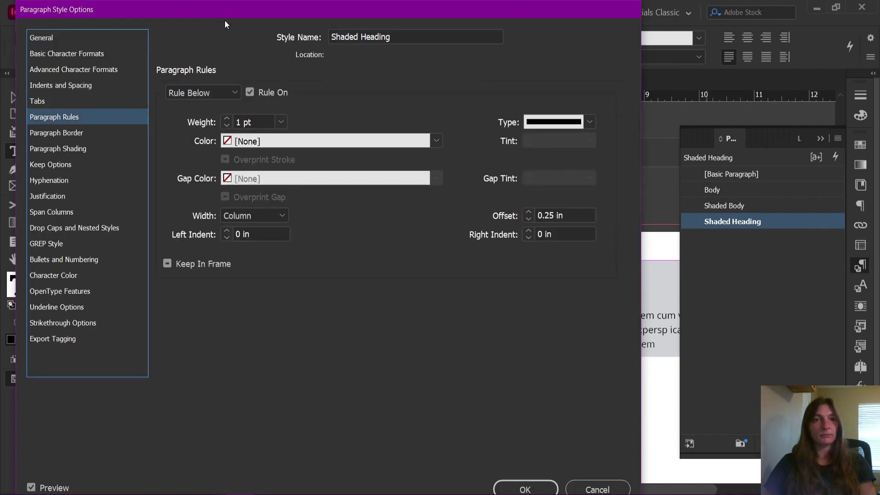
{"action": "left_click", "coordinate": [202, 93]}
{"action": "left_click", "coordinate": [188, 109]}
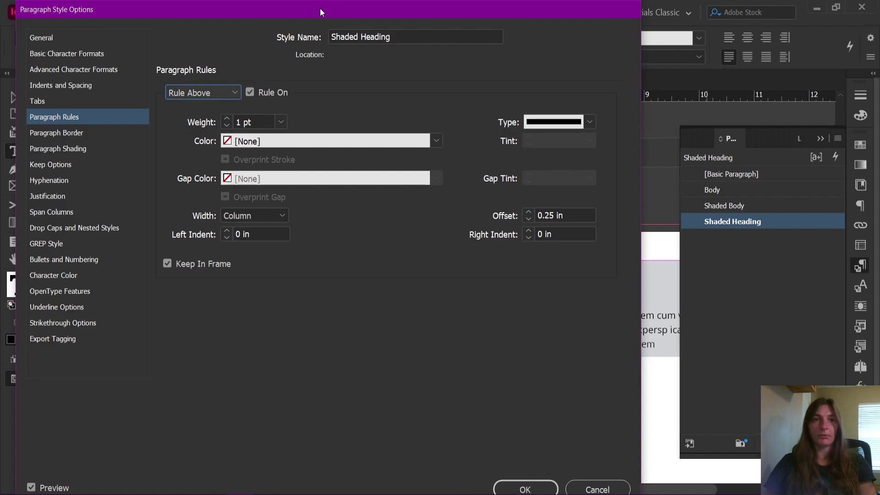
- Raise the Shaded Heading rule above offset from 0.25 in to 0.5 in
{"action": "left_click_drag", "start_coordinate": [320, 12], "coordinate": [178, 194]}
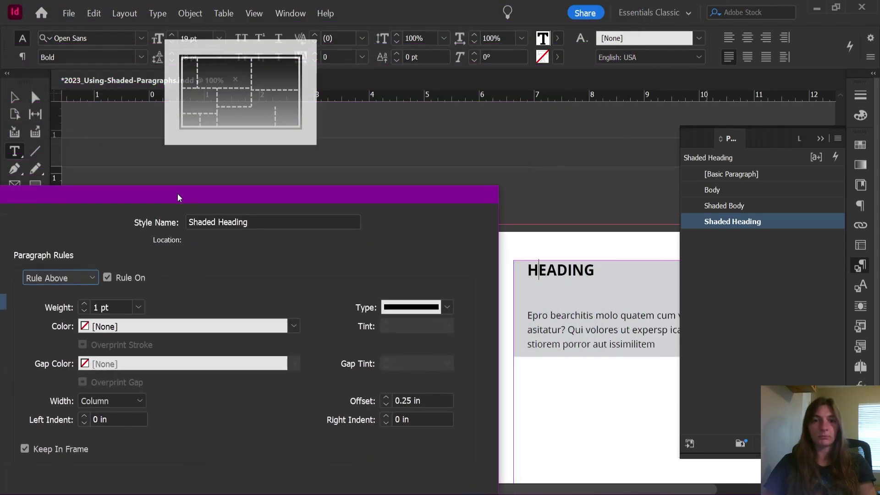
{"action": "left_click", "coordinate": [387, 398]}
{"action": "left_click", "coordinate": [387, 398]}
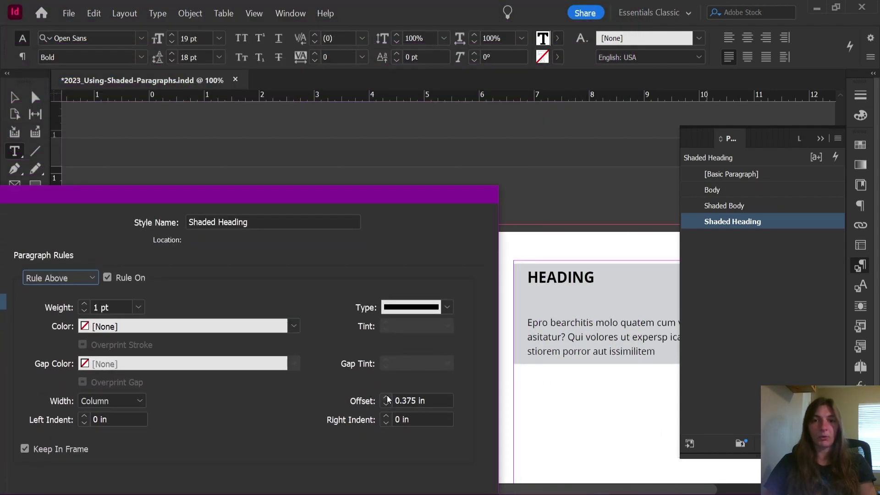
{"action": "left_click", "coordinate": [387, 398]}
{"action": "left_click", "coordinate": [387, 397]}
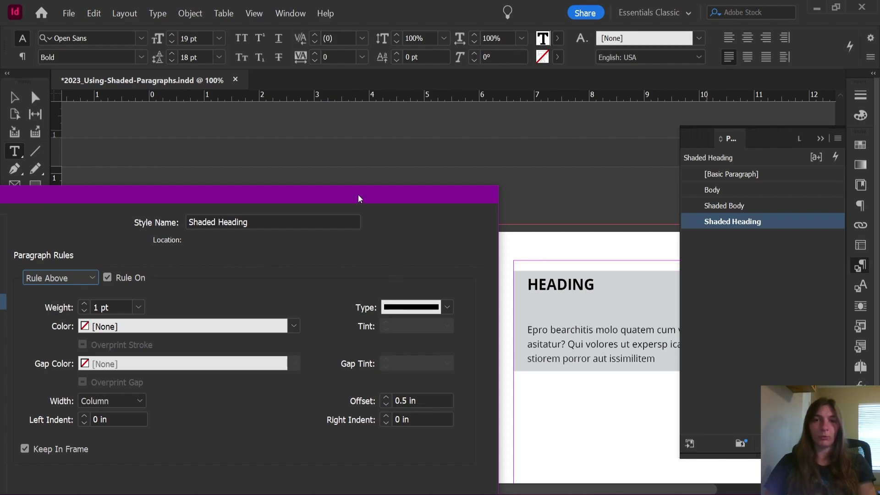
{"action": "left_click_drag", "start_coordinate": [358, 194], "coordinate": [550, 75]}
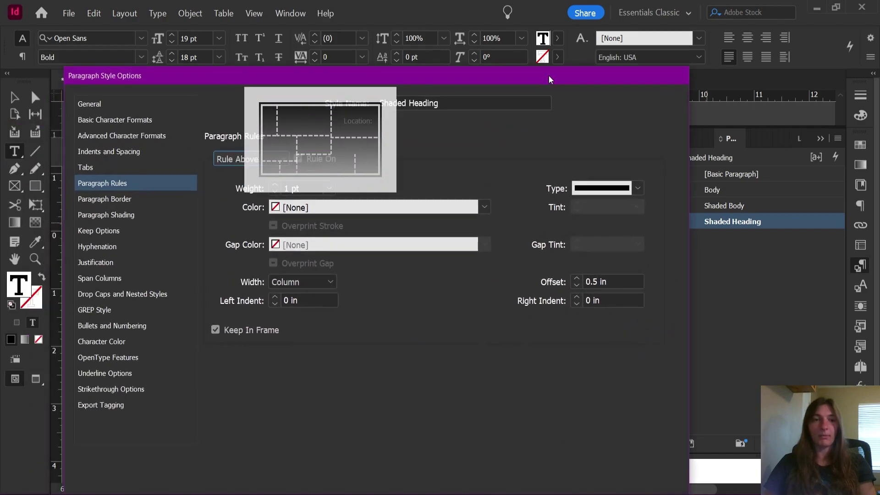
- Unlink the Shaded Heading shading offsets and try a 0.375 in bottom offset
{"action": "left_click", "coordinate": [134, 215]}
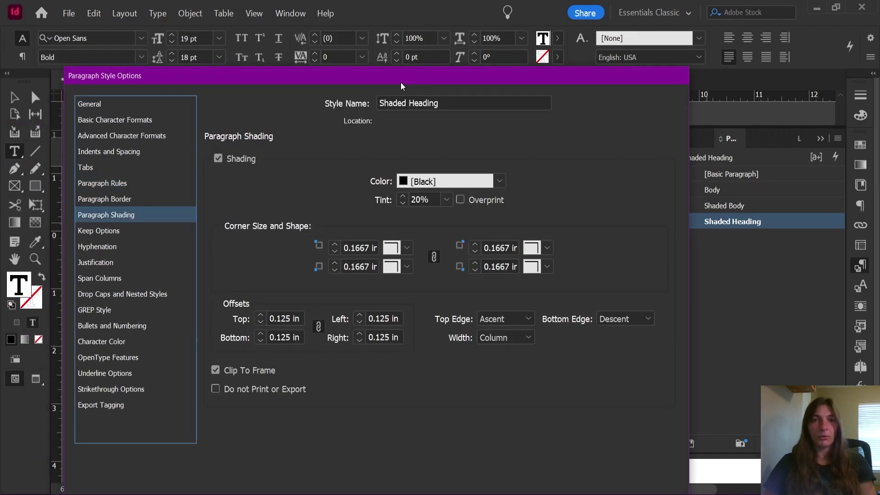
{"action": "left_click_drag", "start_coordinate": [401, 81], "coordinate": [186, 102]}
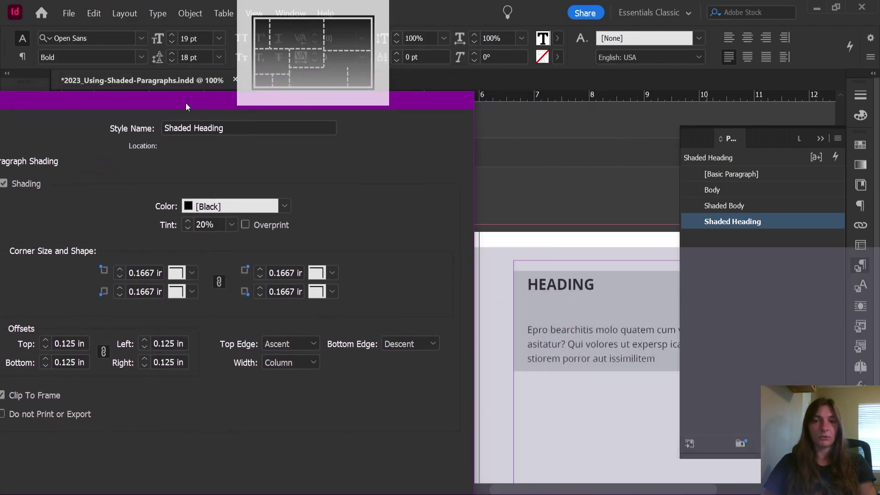
{"action": "left_click", "coordinate": [103, 352]}
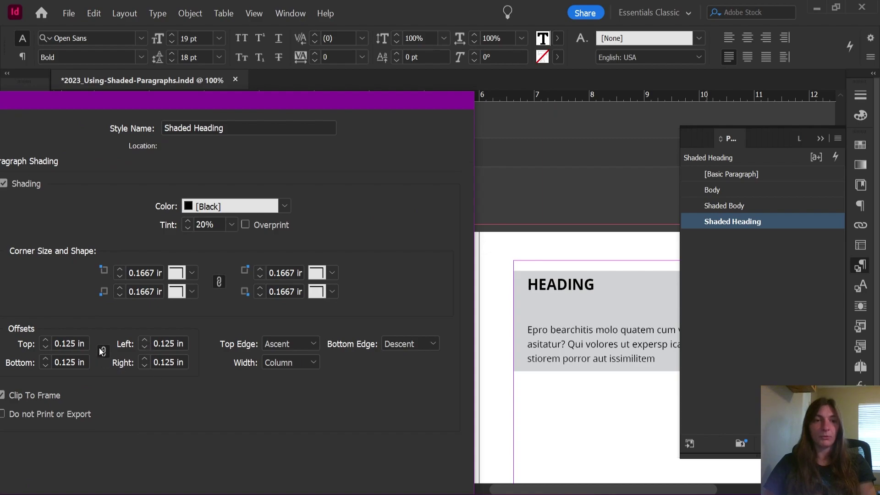
{"action": "left_click", "coordinate": [45, 360]}
{"action": "left_click", "coordinate": [45, 359]}
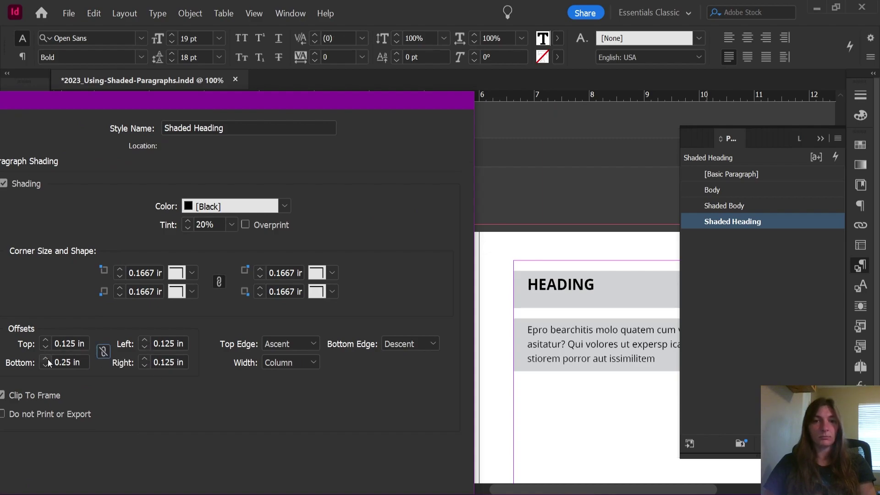
{"action": "left_click", "coordinate": [47, 358]}
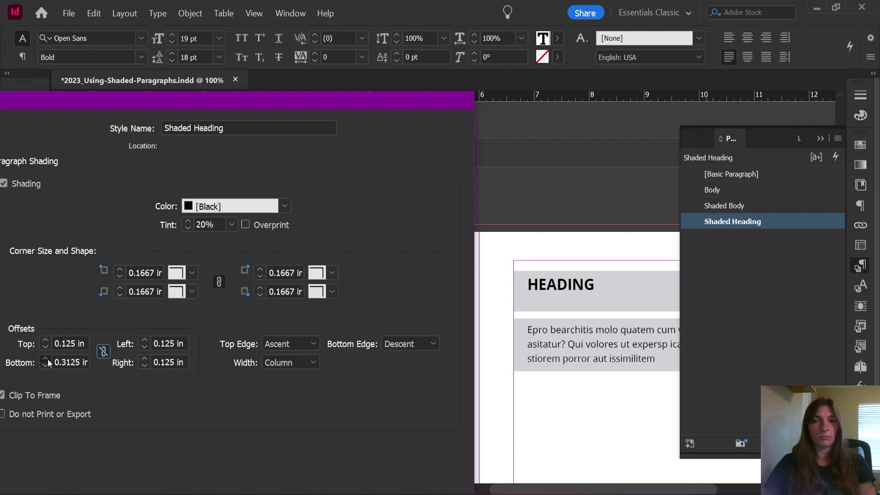
{"action": "left_click", "coordinate": [48, 359]}
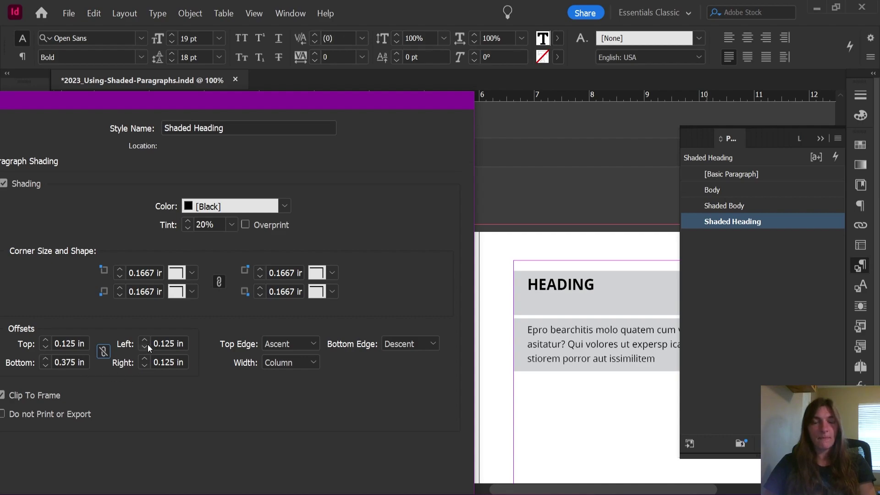
- Set the Shaded Heading shading bottom offset back to 0.125 in
{"action": "left_click", "coordinate": [46, 366]}
{"action": "left_click", "coordinate": [46, 365]}
{"action": "left_click", "coordinate": [46, 365]}
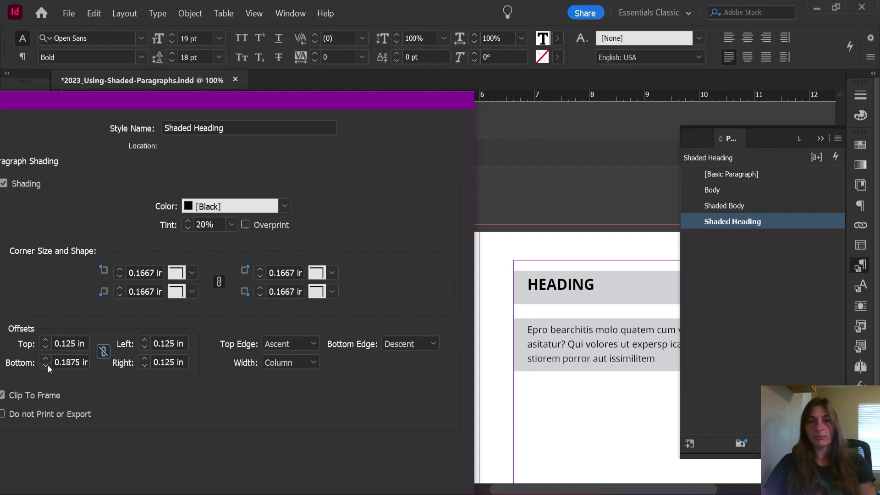
{"action": "left_click", "coordinate": [46, 365]}
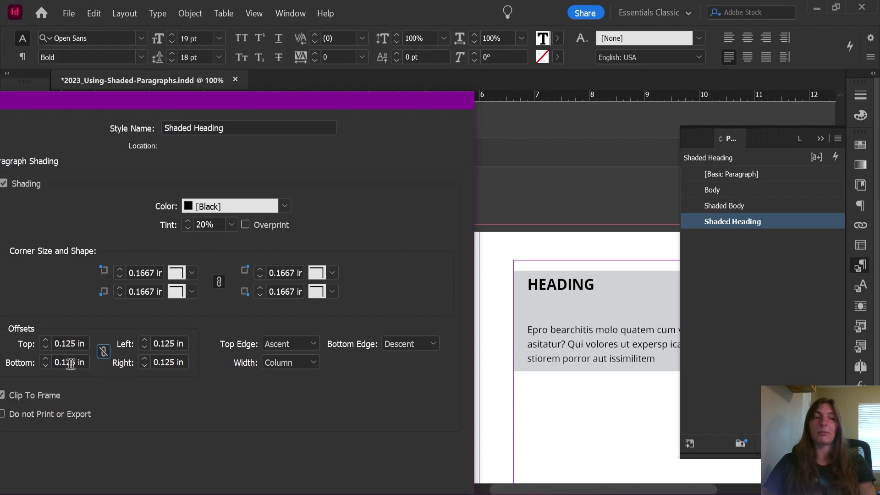
{"action": "left_click", "coordinate": [45, 366]}
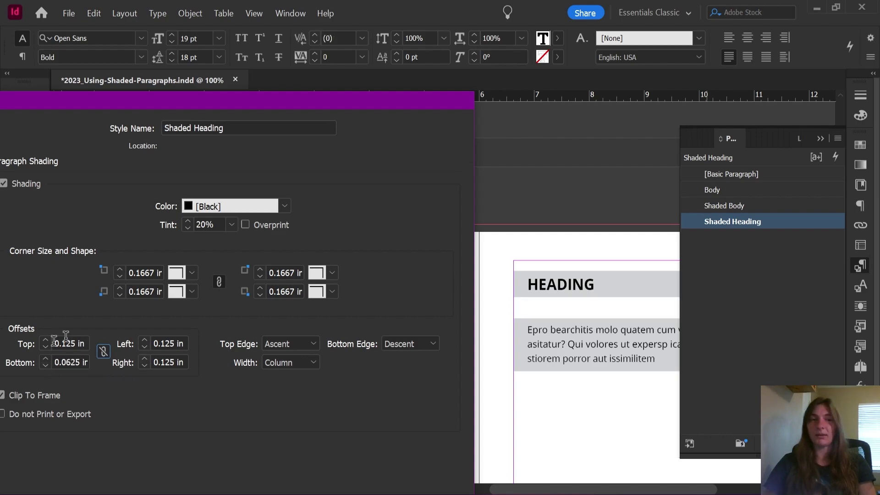
{"action": "left_click", "coordinate": [40, 359]}
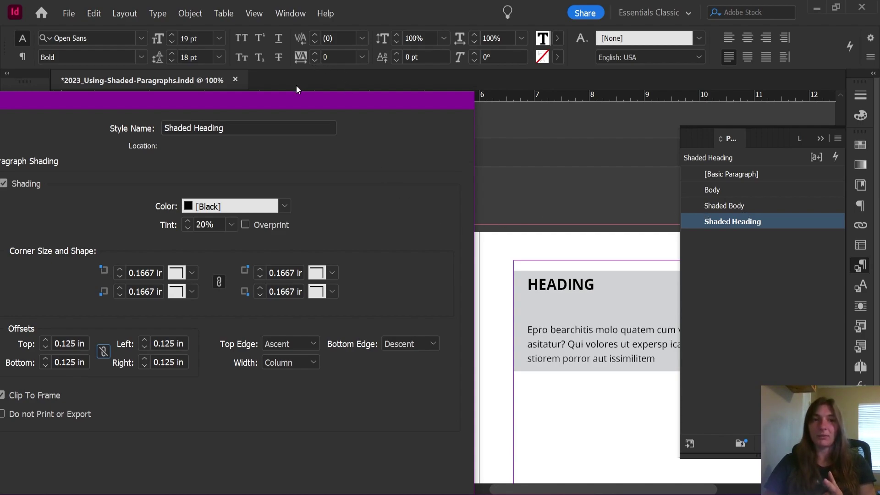
- Raise the heading shading top offset to 0.3125 in, save, and apply Shaded Body to HEADING
{"action": "left_click_drag", "start_coordinate": [299, 98], "coordinate": [276, 78]}
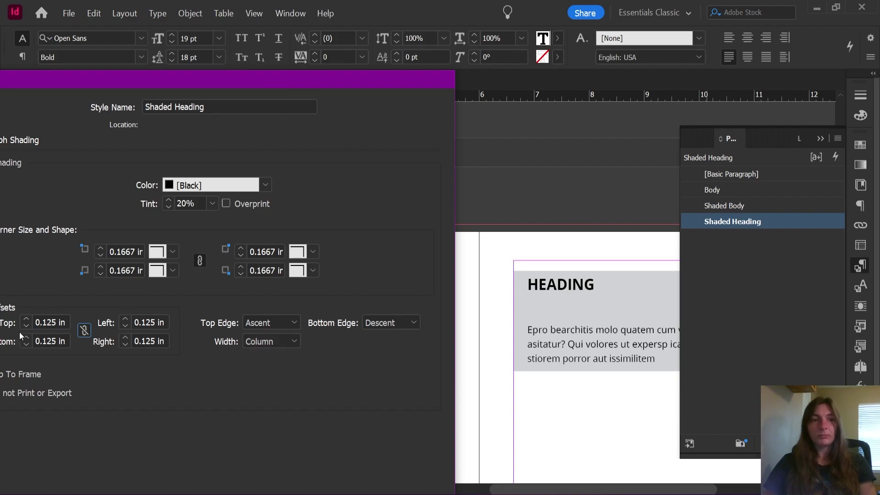
{"action": "left_click", "coordinate": [28, 316]}
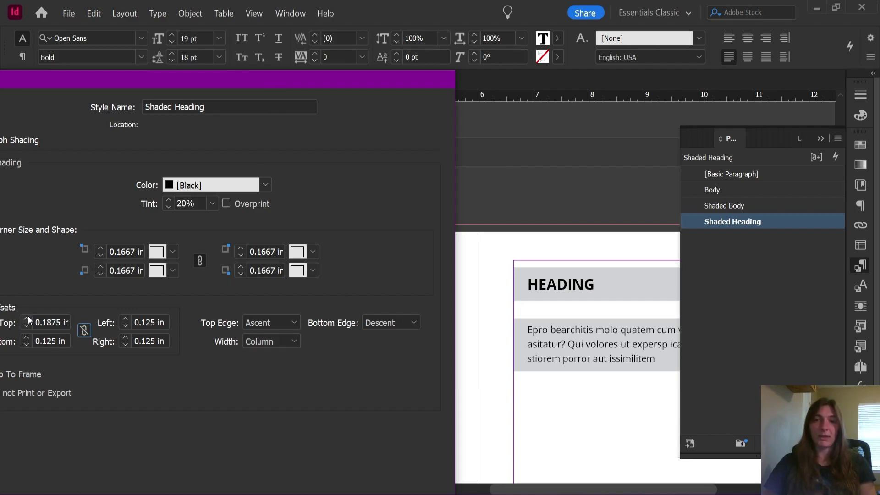
{"action": "left_click", "coordinate": [29, 316]}
{"action": "left_click", "coordinate": [28, 316]}
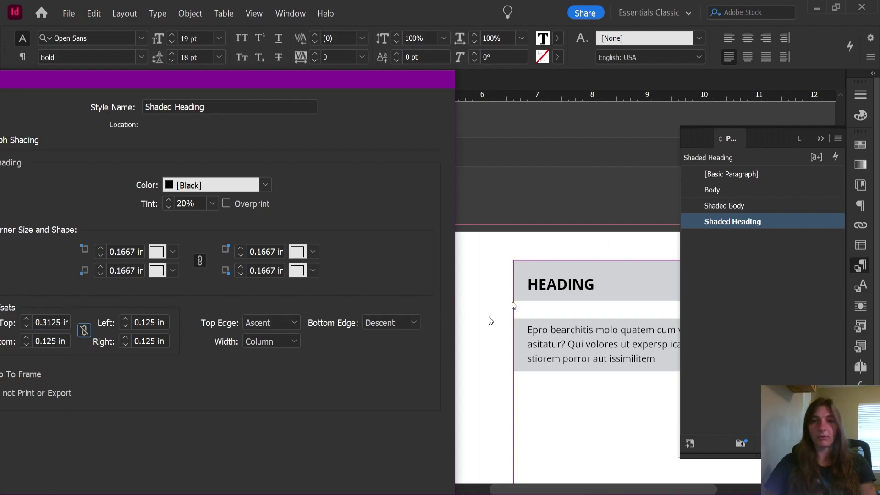
{"action": "left_click_drag", "start_coordinate": [391, 77], "coordinate": [400, 6]}
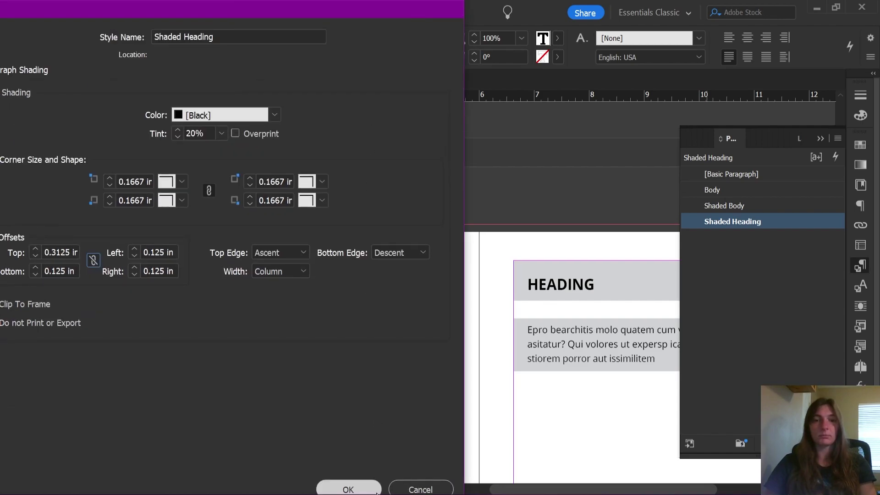
{"action": "left_click", "coordinate": [343, 487]}
{"action": "left_click", "coordinate": [727, 205]}
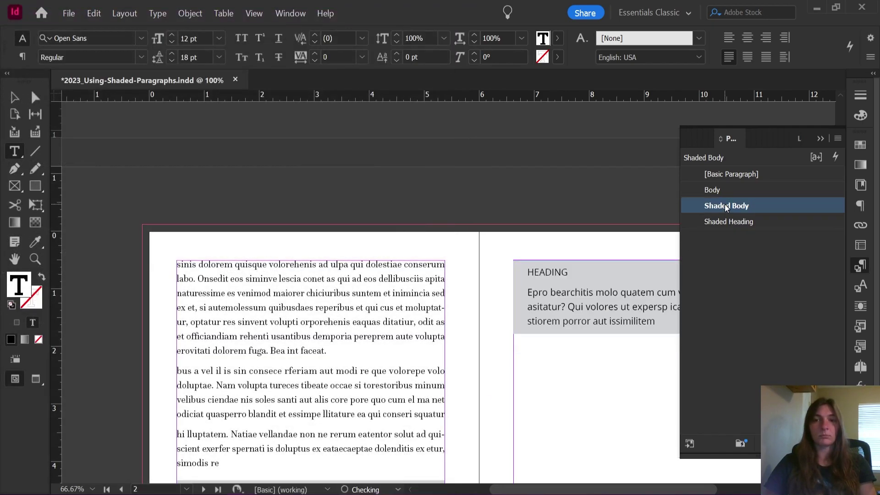
- Reapply Shaded Heading to HEADING and bring up Shaded Body's paragraph shading settings
{"action": "left_click", "coordinate": [727, 221]}
{"action": "left_click", "coordinate": [127, 128]}
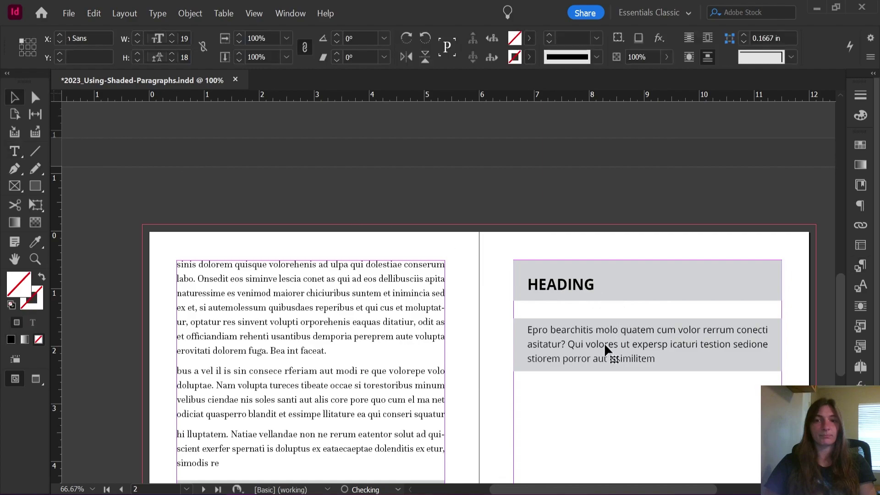
{"action": "left_click", "coordinate": [860, 266]}
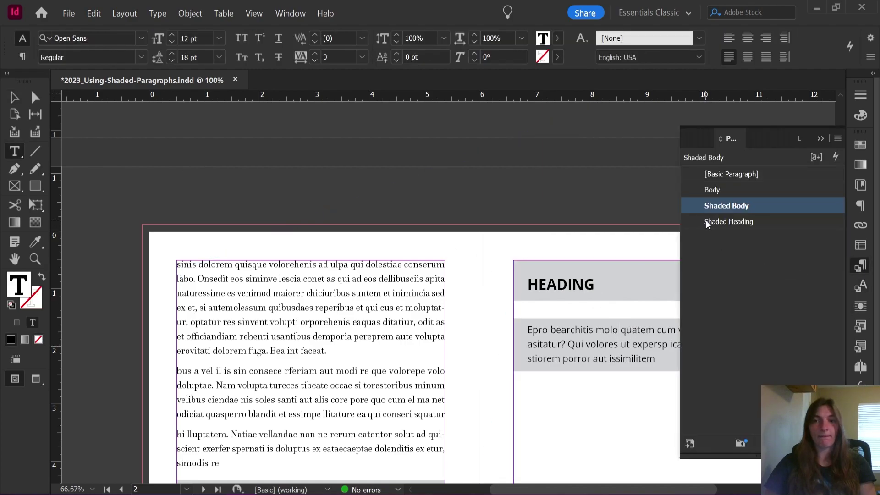
{"action": "double_click", "coordinate": [727, 206]}
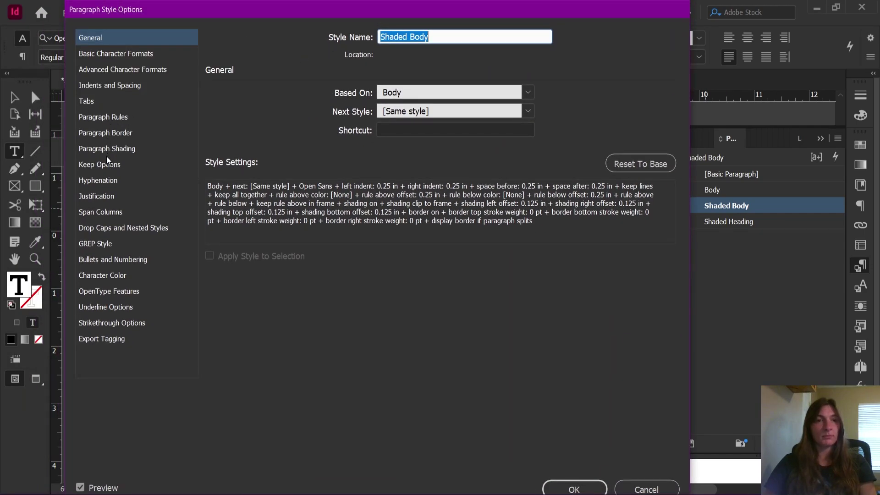
{"action": "left_click", "coordinate": [107, 149]}
{"action": "mouse_move", "coordinate": [368, 15]}
{"action": "left_mouse_down"}
{"action": "mouse_move", "coordinate": [136, 29]}
{"action": "mouse_move", "coordinate": [160, 26]}
{"action": "left_mouse_up"}
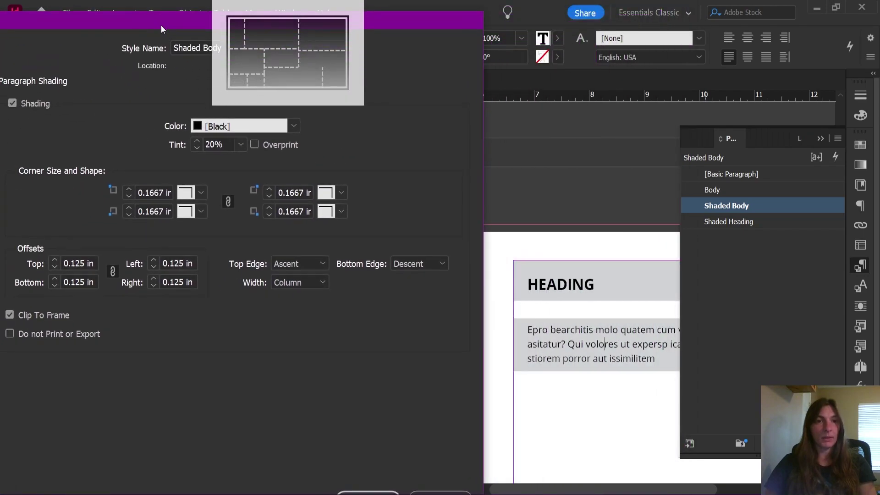
- Unlink offsets and set Shaded Body shading to 0.3125 in top, 0.25 in bottom
{"action": "left_click", "coordinate": [112, 270]}
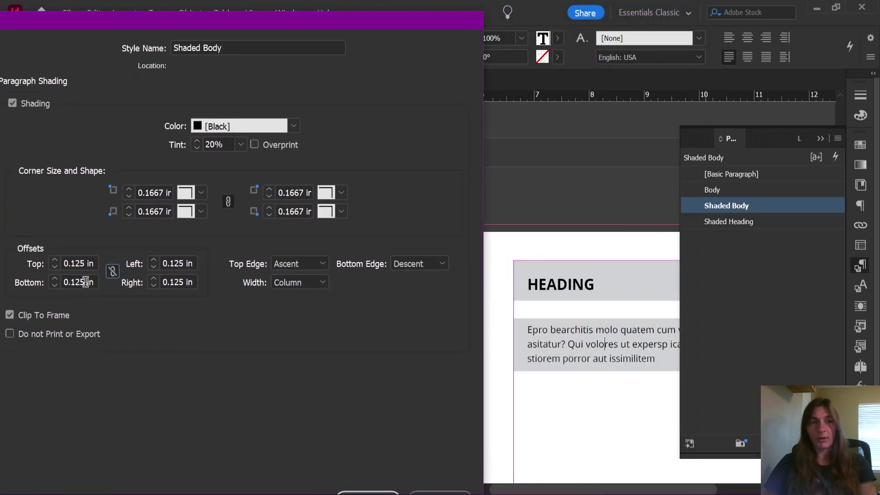
{"action": "left_click", "coordinate": [55, 261]}
{"action": "left_click", "coordinate": [55, 261]}
{"action": "left_click", "coordinate": [55, 260]}
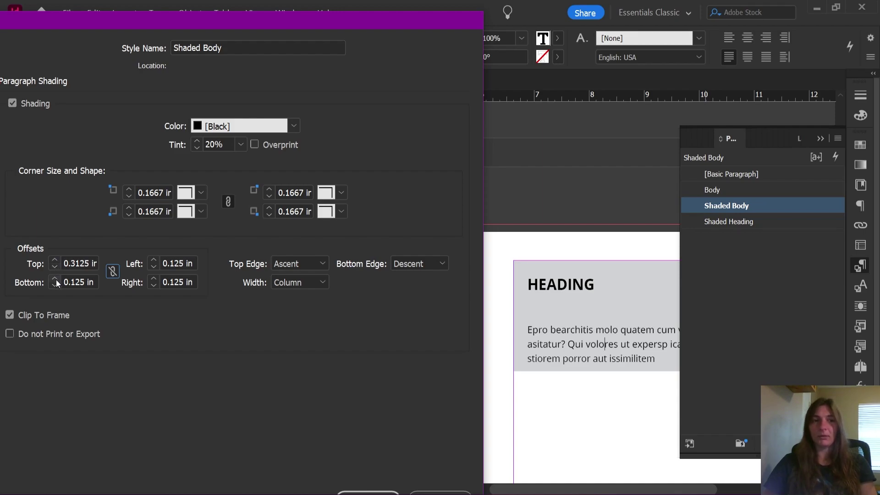
{"action": "left_click", "coordinate": [55, 280]}
{"action": "left_click", "coordinate": [56, 279]}
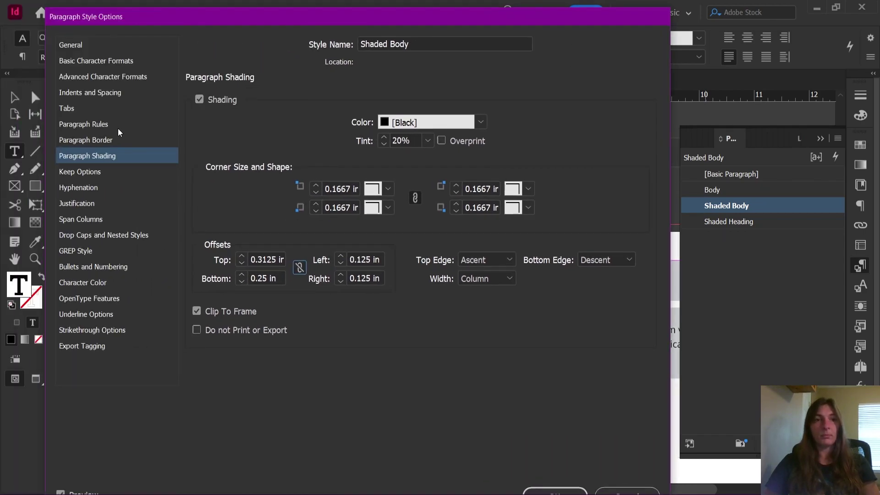
- Set Shaded Body's rule above offset to 0.3125 in, leaving its colour unchanged
{"action": "left_click", "coordinate": [118, 129]}
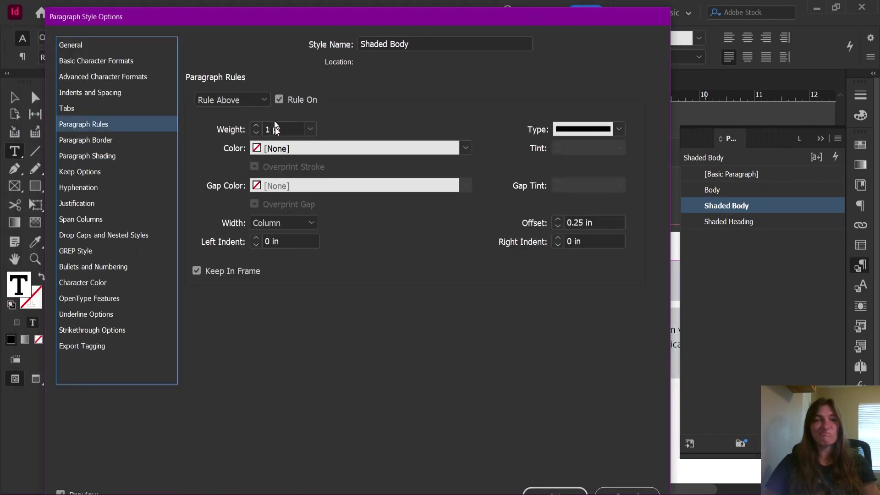
{"action": "left_click", "coordinate": [465, 147]}
{"action": "left_click", "coordinate": [354, 104]}
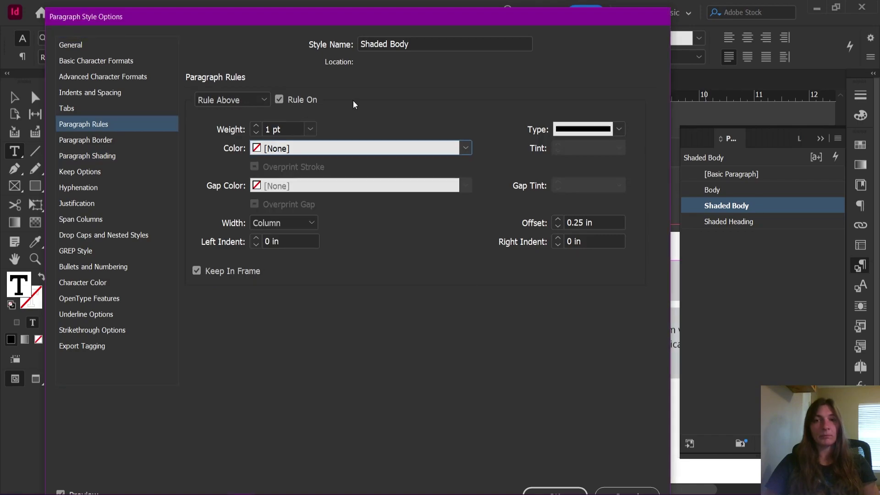
{"action": "left_click_drag", "start_coordinate": [390, 21], "coordinate": [122, 50]}
{"action": "left_click", "coordinate": [292, 250]}
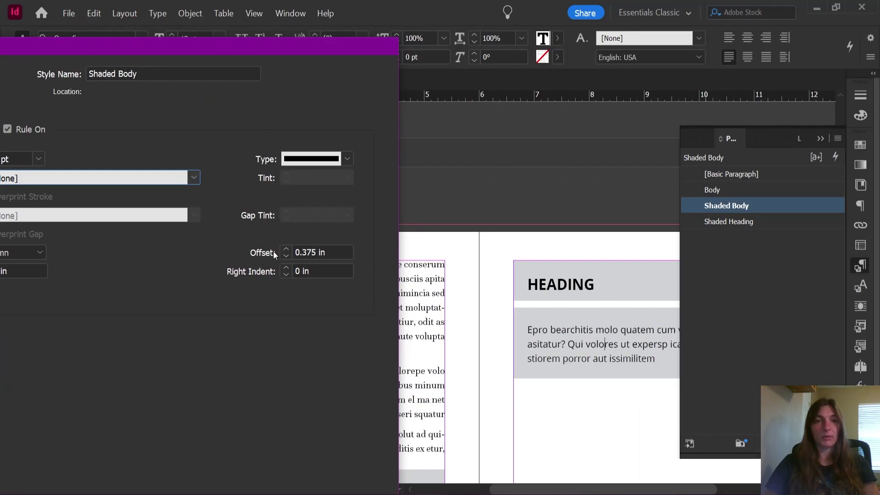
{"action": "left_click", "coordinate": [286, 257]}
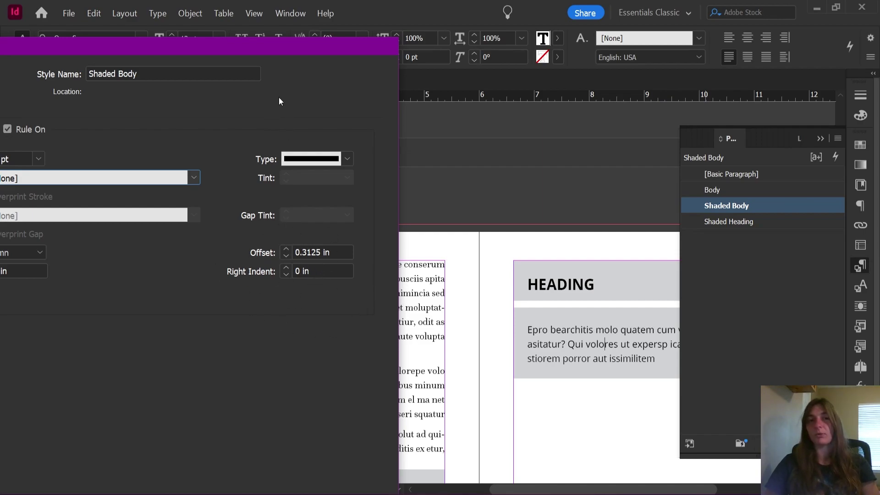
{"action": "left_click_drag", "start_coordinate": [259, 48], "coordinate": [535, 36]}
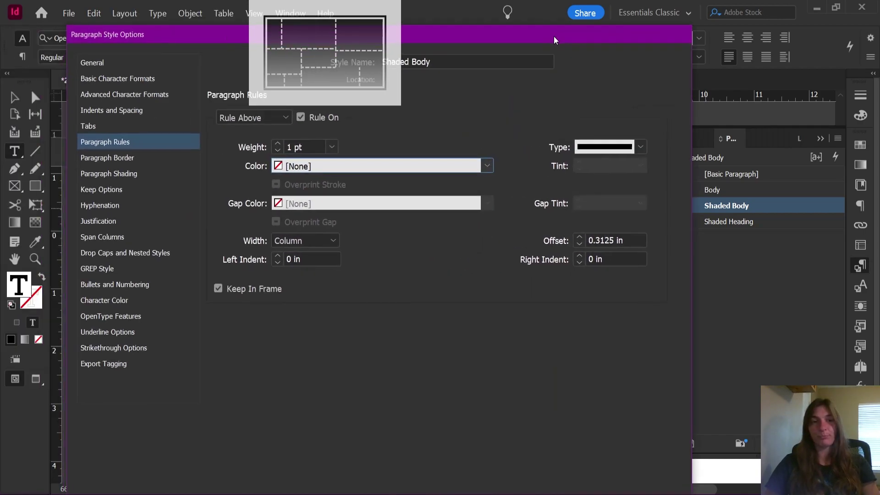
- Raise Shaded Body's rule below offset to 0.3125 in
{"action": "left_click", "coordinate": [241, 123]}
{"action": "left_click", "coordinate": [235, 147]}
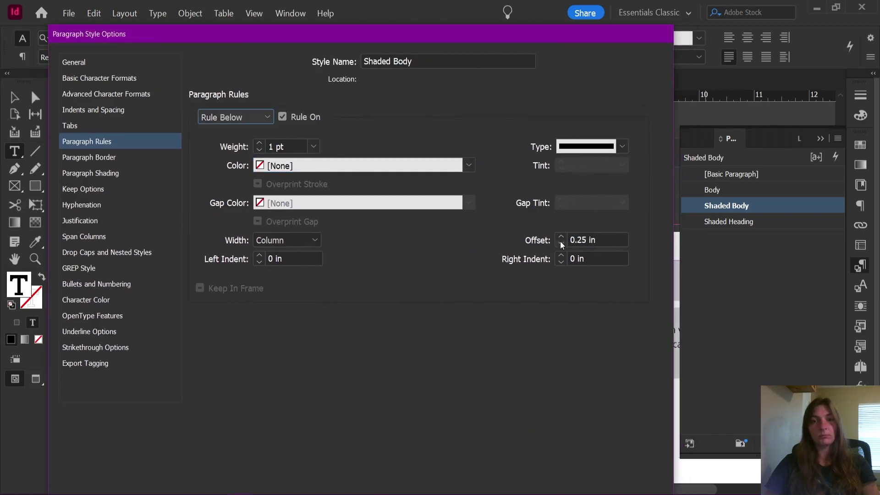
{"action": "left_click", "coordinate": [562, 236]}
{"action": "left_click_drag", "start_coordinate": [595, 36], "coordinate": [414, 11]}
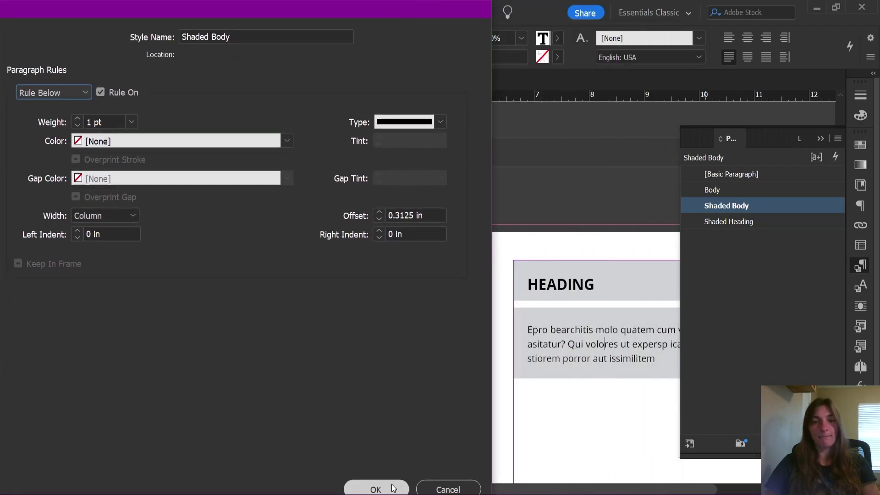
{"action": "left_click_drag", "start_coordinate": [268, 18], "coordinate": [462, 29]}
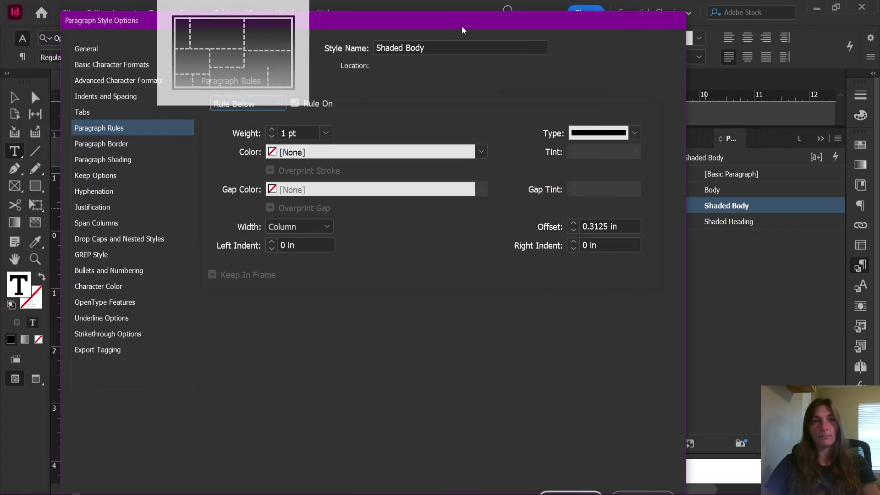
- Set the Shaded Body shading bottom offset to 0.3125 in and save the style
{"action": "left_click", "coordinate": [119, 161]}
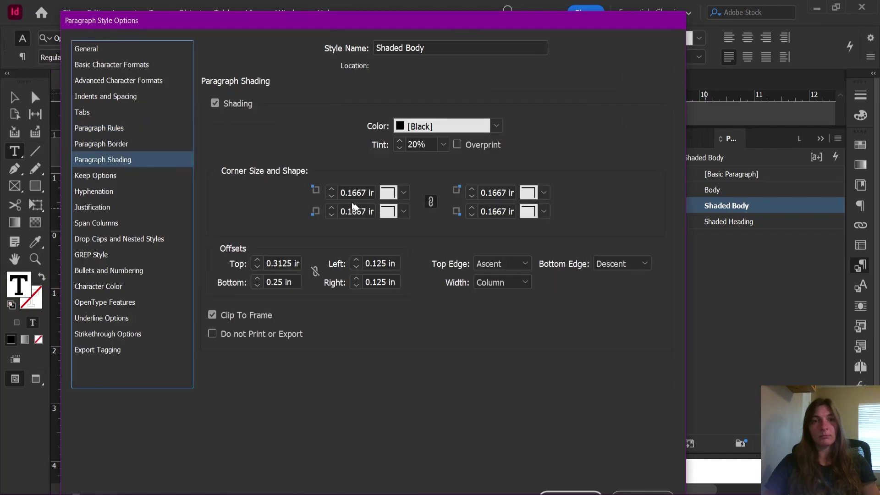
{"action": "left_click", "coordinate": [257, 279]}
{"action": "left_click", "coordinate": [258, 280]}
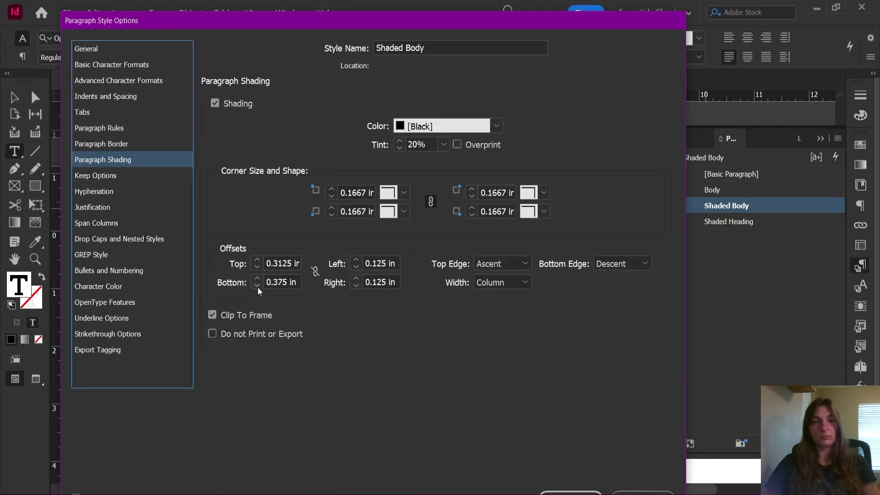
{"action": "left_click", "coordinate": [257, 286]}
{"action": "left_click_drag", "start_coordinate": [433, 26], "coordinate": [411, 16]}
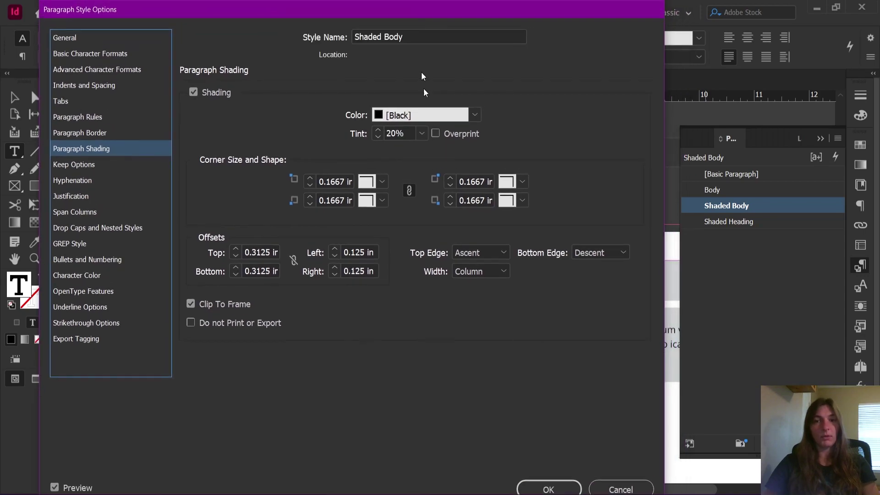
{"action": "left_click", "coordinate": [567, 484]}
- Undo the Shaded Heading style accidentally applied to the body paragraph
{"action": "left_click", "coordinate": [756, 222]}
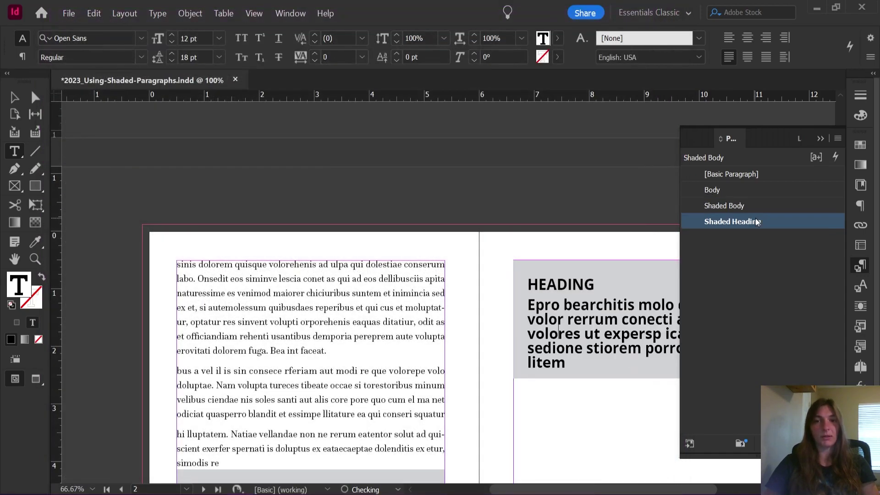
{"action": "double_click", "coordinate": [758, 222]}
{"action": "left_click", "coordinate": [619, 487]}
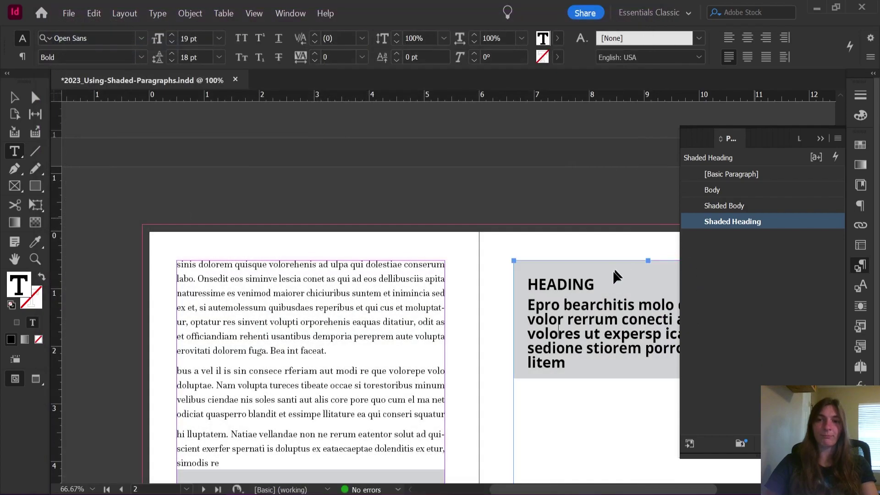
{"action": "key", "text": "ctrl+z"}
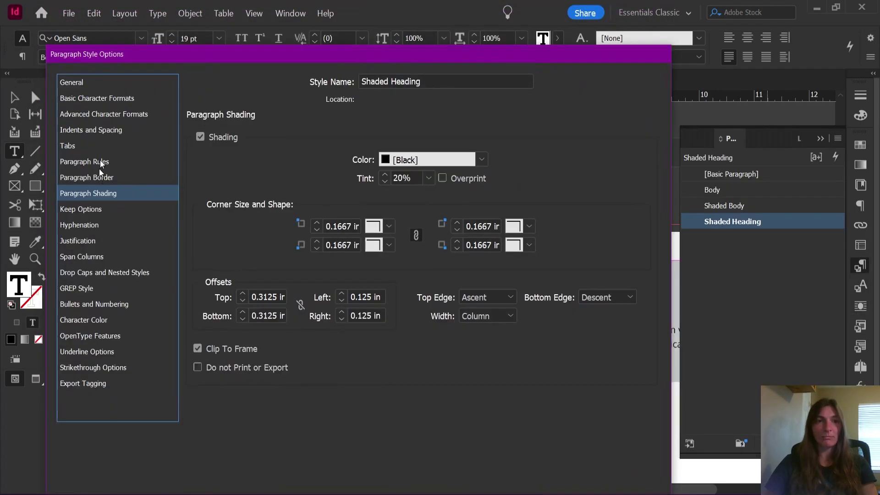
- Lower Shaded Heading's Space After to 0 in under Indents and Spacing
{"action": "left_click", "coordinate": [860, 266]}
{"action": "double_click", "coordinate": [733, 222]}
{"action": "left_click", "coordinate": [107, 130]}
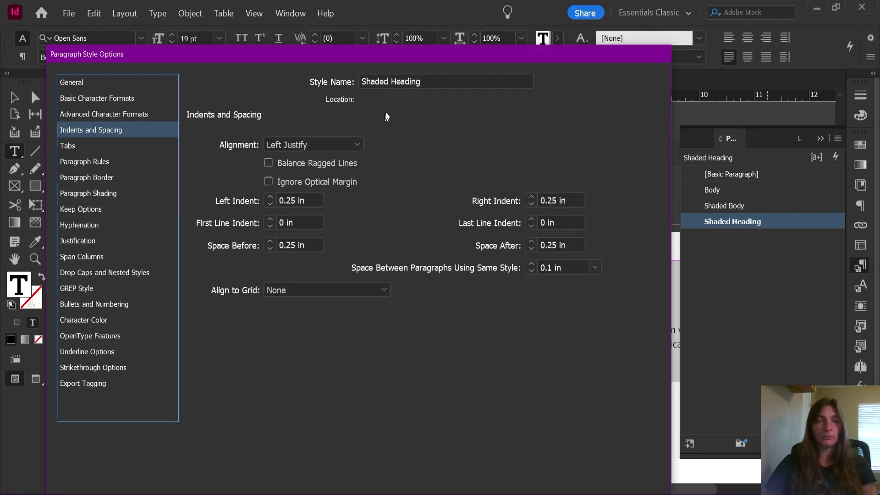
{"action": "left_click_drag", "start_coordinate": [400, 59], "coordinate": [236, 18]}
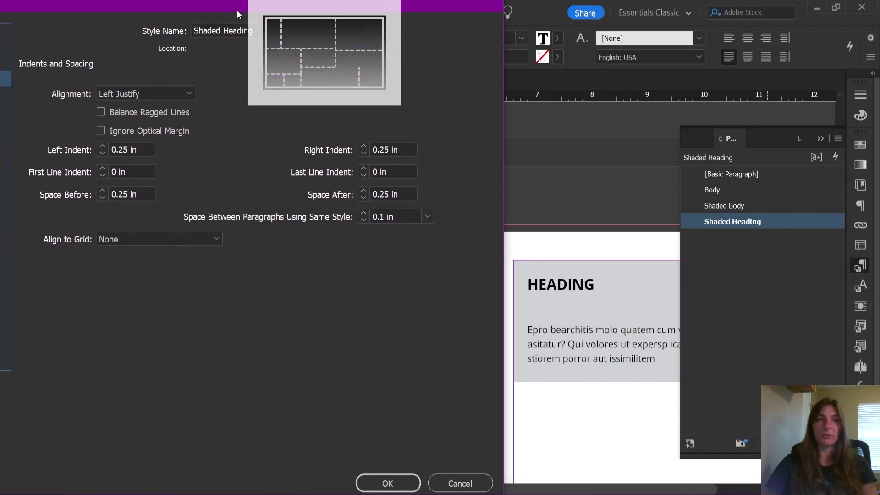
{"action": "left_click", "coordinate": [359, 205]}
{"action": "left_click", "coordinate": [359, 205]}
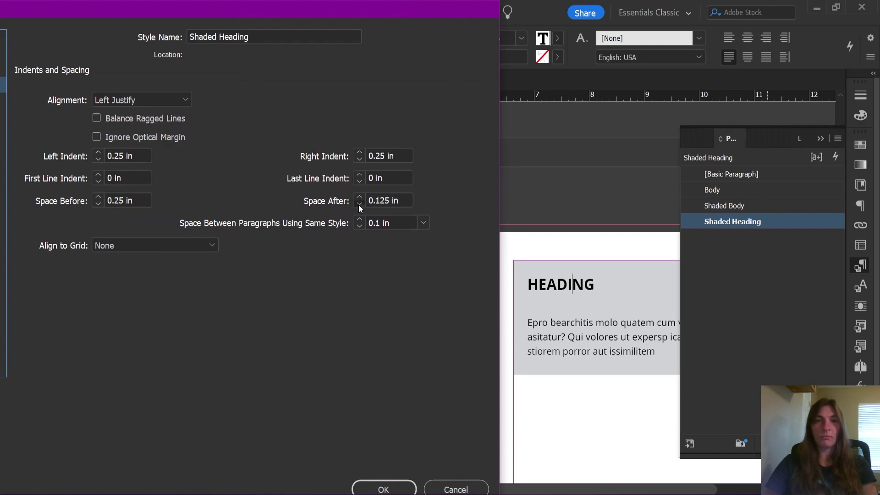
{"action": "left_click", "coordinate": [358, 205]}
{"action": "left_click", "coordinate": [358, 204]}
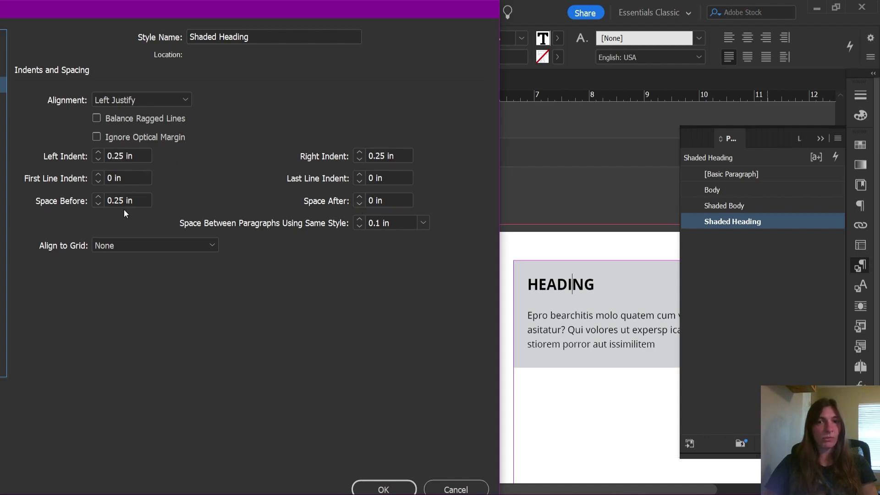
{"action": "left_click_drag", "start_coordinate": [136, 13], "coordinate": [285, 16]}
{"action": "left_click", "coordinate": [76, 153]}
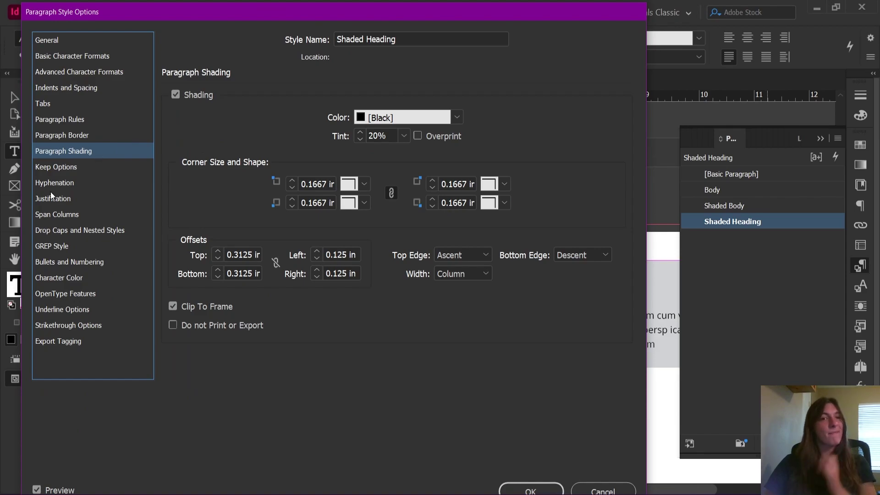
- Raise the Shaded Heading rule below offset to 0.3125 in
{"action": "left_click", "coordinate": [70, 119]}
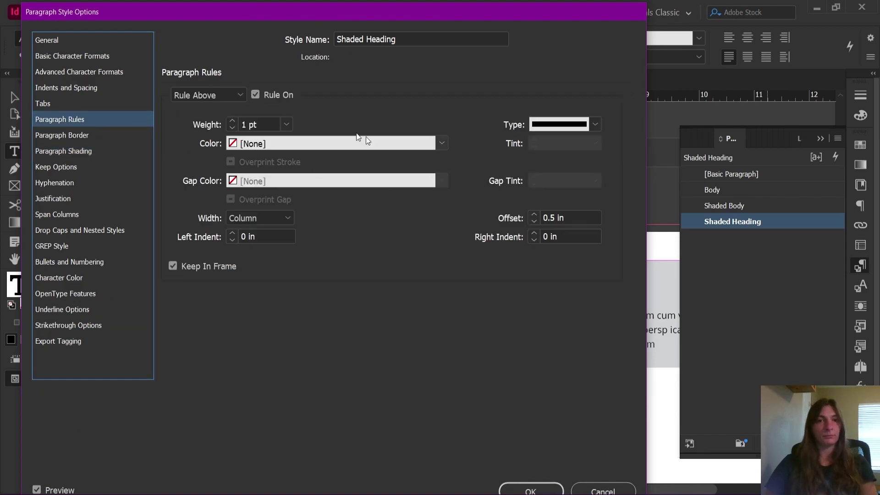
{"action": "left_click", "coordinate": [234, 96]}
{"action": "left_click", "coordinate": [209, 122]}
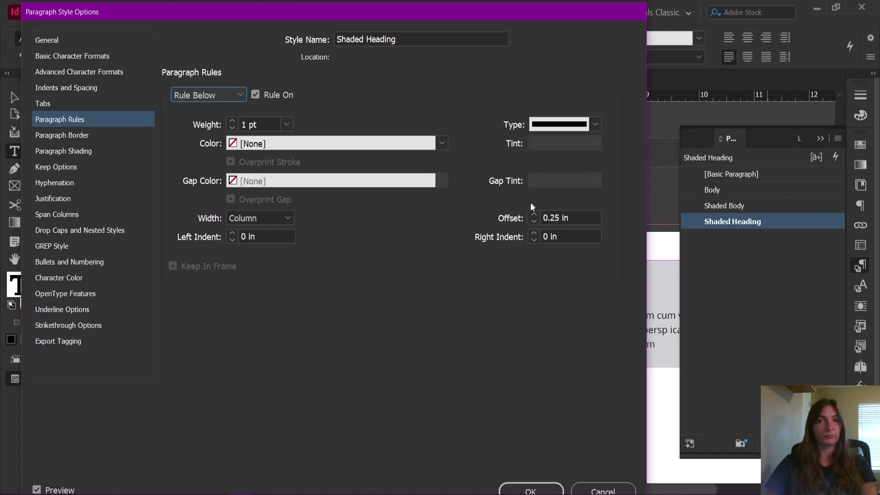
{"action": "left_click", "coordinate": [534, 215]}
- Keep the Shaded Heading rule above offset at 0.5 in and save the style
{"action": "left_click", "coordinate": [209, 95]}
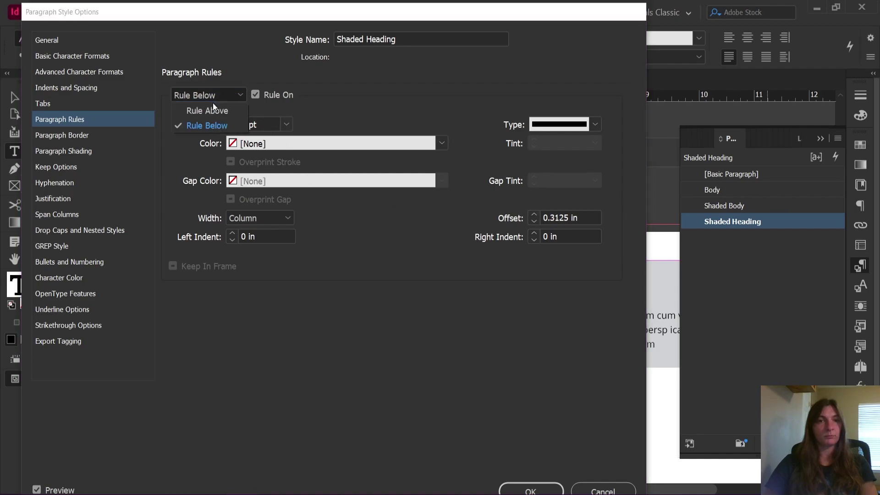
{"action": "left_click", "coordinate": [209, 123]}
{"action": "left_click", "coordinate": [534, 221]}
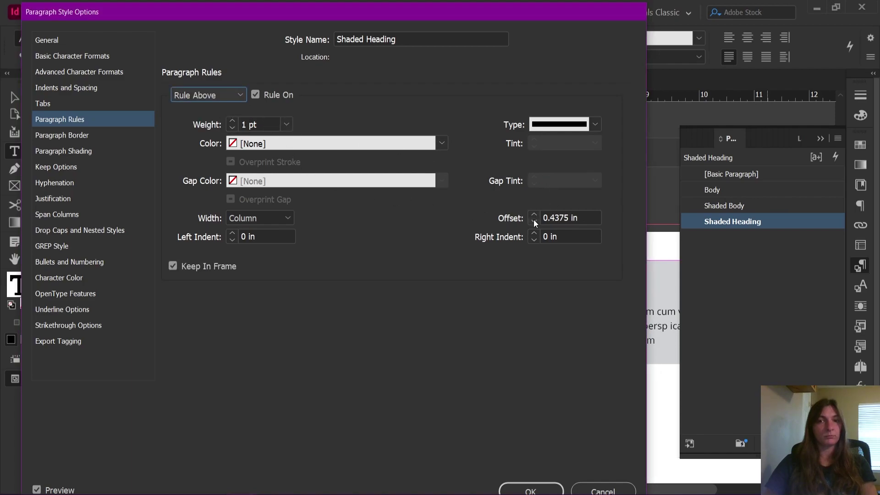
{"action": "left_click_drag", "start_coordinate": [516, 12], "coordinate": [300, 46]}
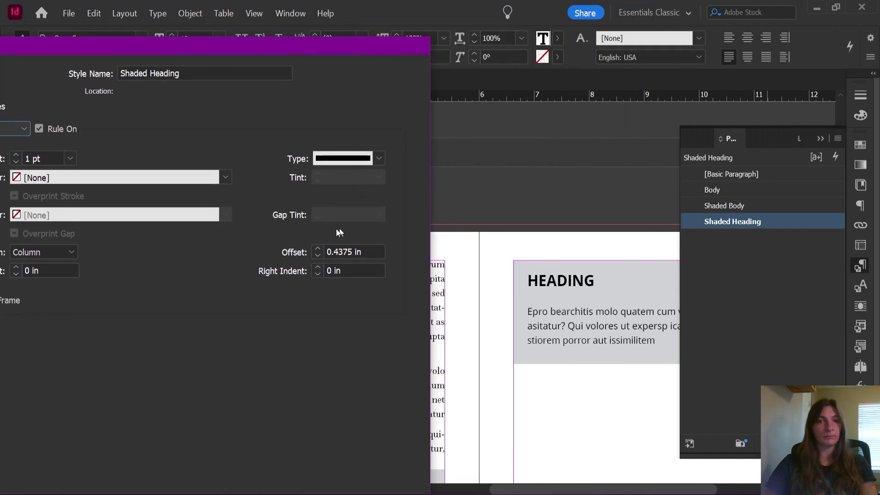
{"action": "left_click", "coordinate": [317, 251]}
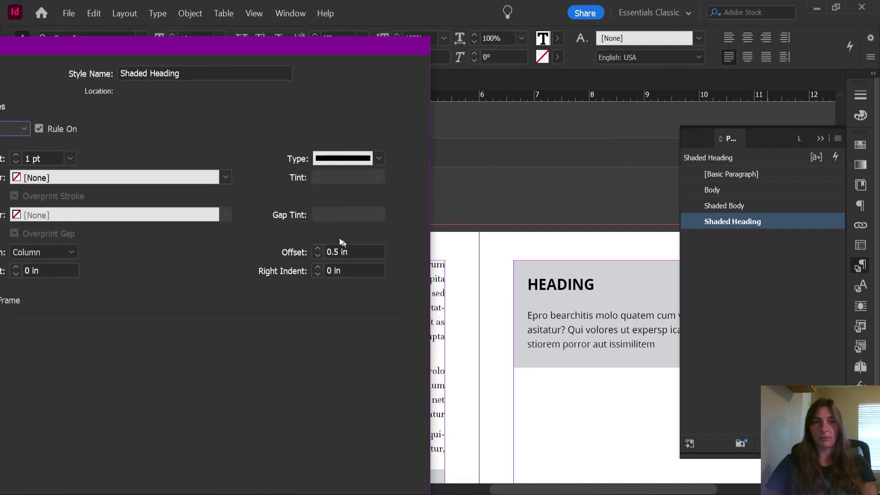
{"action": "left_click_drag", "start_coordinate": [299, 48], "coordinate": [352, 5]}
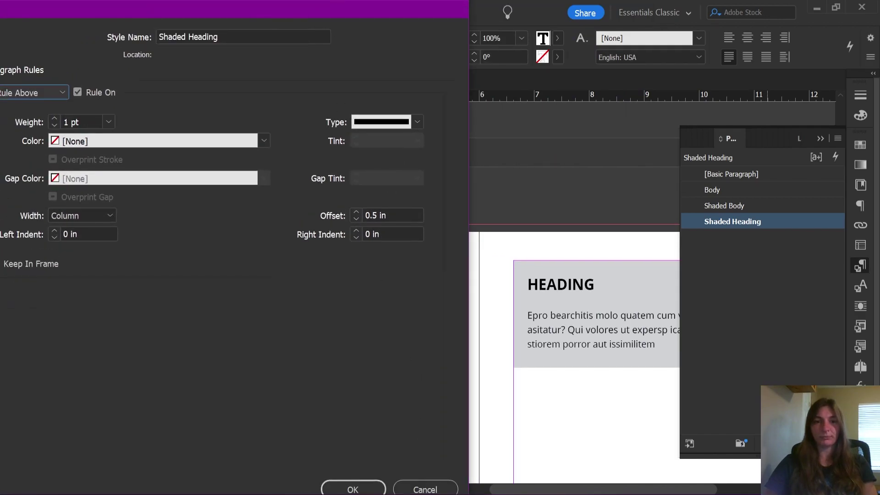
{"action": "left_click", "coordinate": [351, 488]}
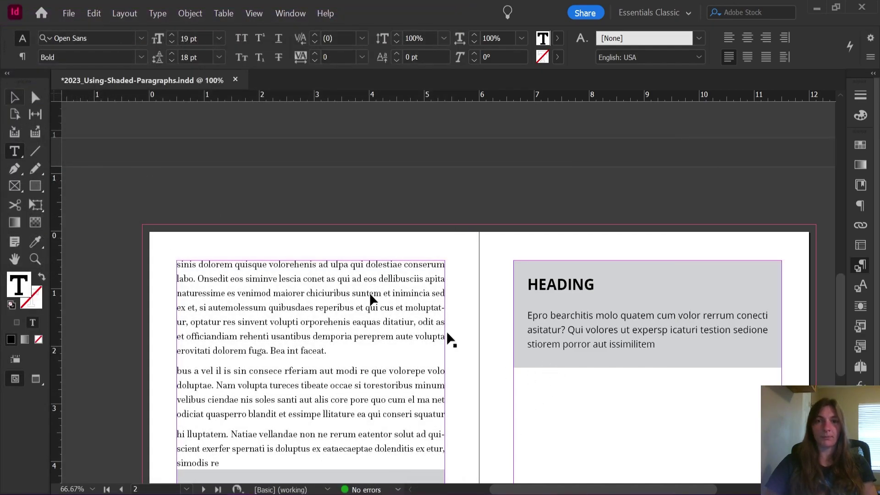
- Delete the blank line after 'lluptatem' in the left column
{"action": "key", "text": "Escape"}
{"action": "scroll", "coordinate": [639, 408], "scroll_direction": "up", "scroll_amount": 1}
{"action": "scroll", "coordinate": [620, 334], "scroll_direction": "down", "scroll_amount": 6}
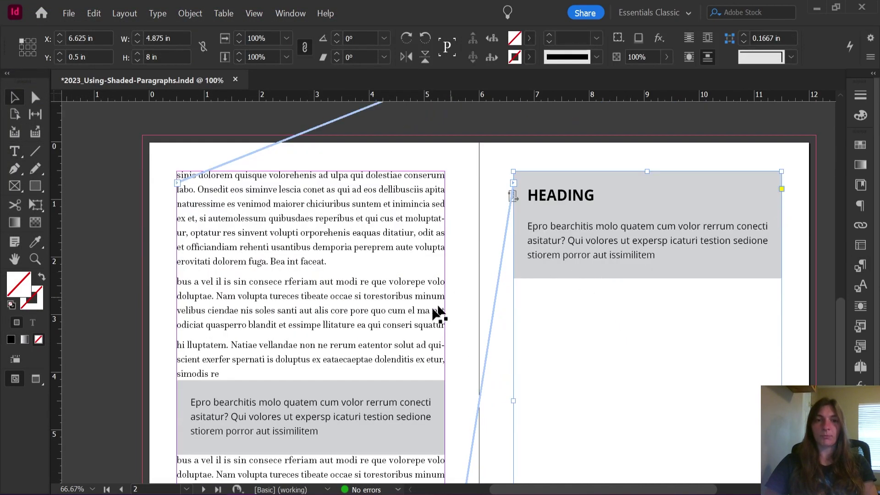
{"action": "scroll", "coordinate": [290, 378], "scroll_direction": "down", "scroll_amount": 2}
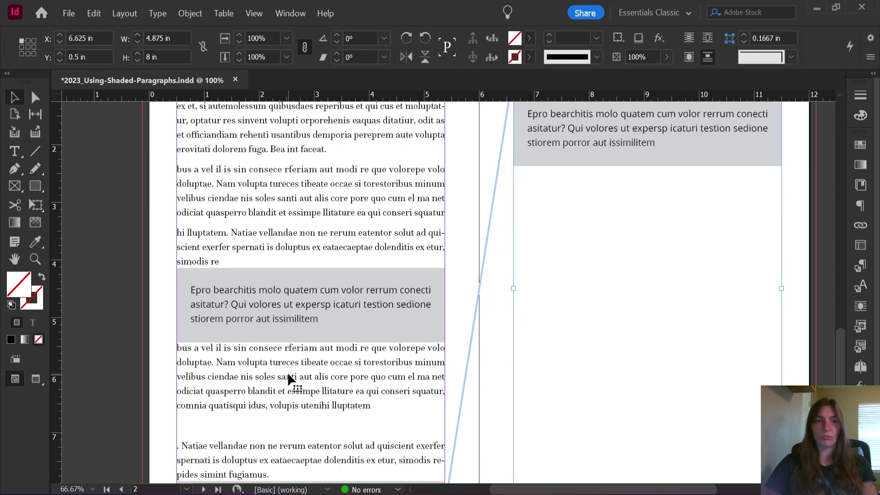
{"action": "double_click", "coordinate": [290, 379]}
{"action": "left_click", "coordinate": [277, 426]}
{"action": "key", "text": "BackSpace"}
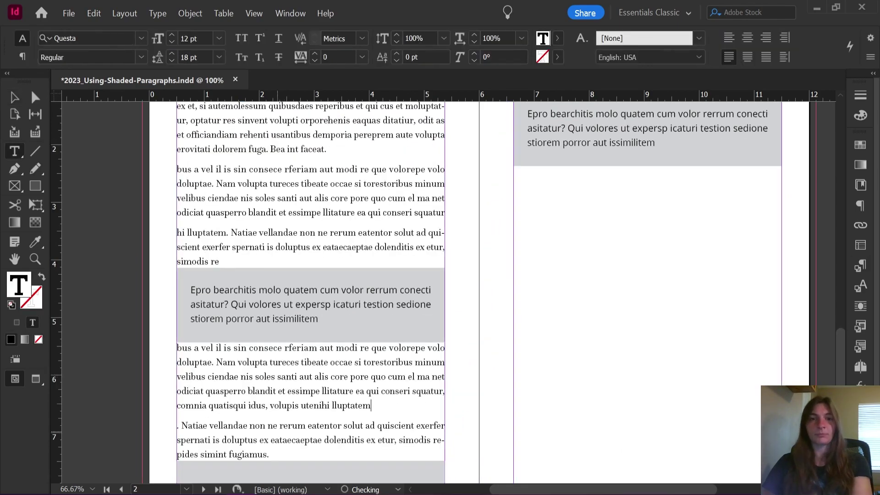
- Paste HEADING into the empty shaded paragraph at the column's bottom
{"action": "scroll", "coordinate": [288, 403], "scroll_direction": "down", "scroll_amount": 3}
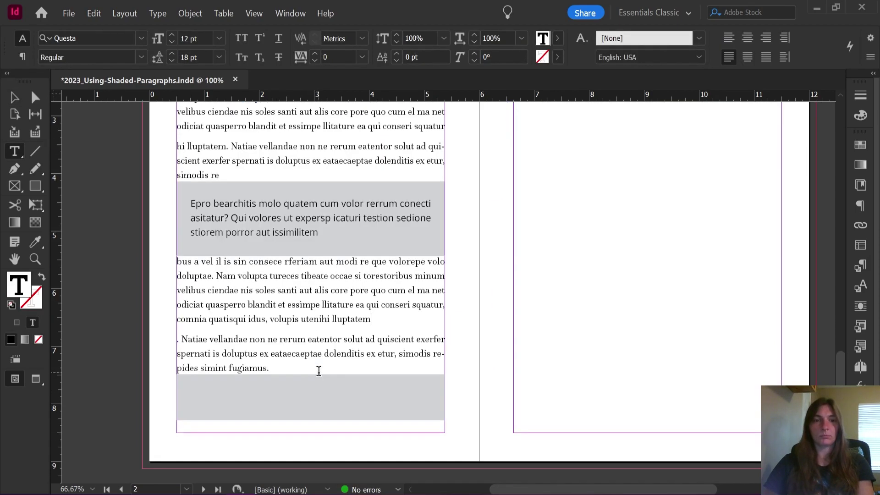
{"action": "left_click", "coordinate": [289, 414]}
{"action": "scroll", "coordinate": [330, 372], "scroll_direction": "up", "scroll_amount": 1}
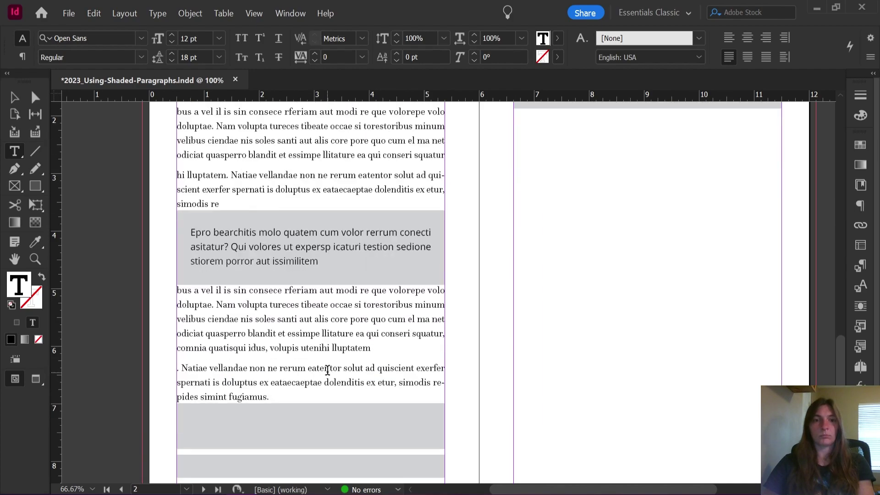
{"action": "scroll", "coordinate": [259, 404], "scroll_direction": "down", "scroll_amount": 1}
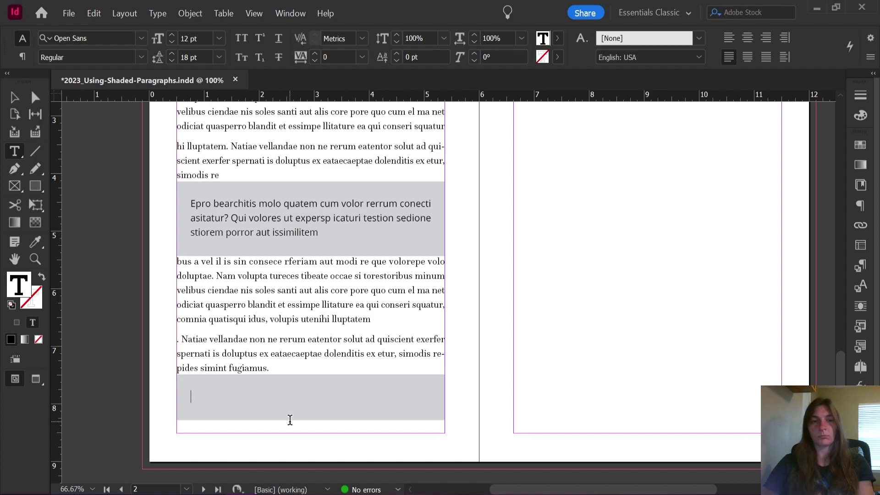
{"action": "type", "text": "HEADING"}
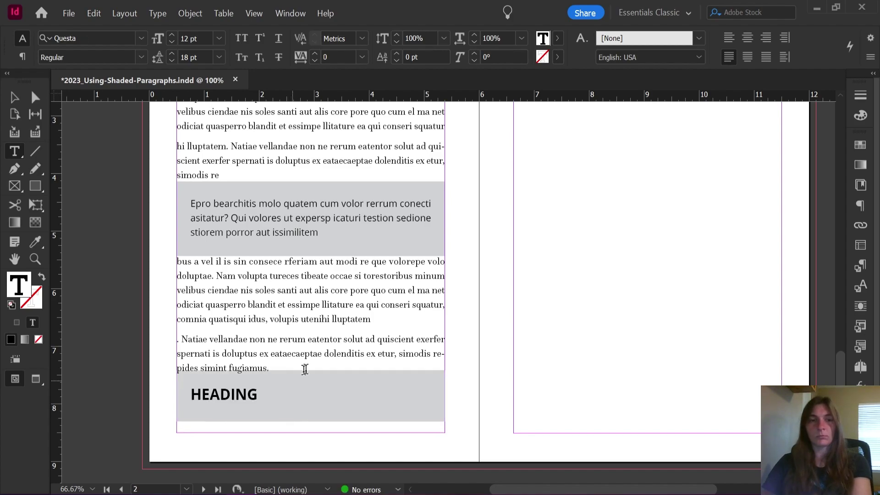
{"action": "scroll", "coordinate": [305, 367], "scroll_direction": "up", "scroll_amount": 6}
{"action": "scroll", "coordinate": [306, 373], "scroll_direction": "down", "scroll_amount": 4}
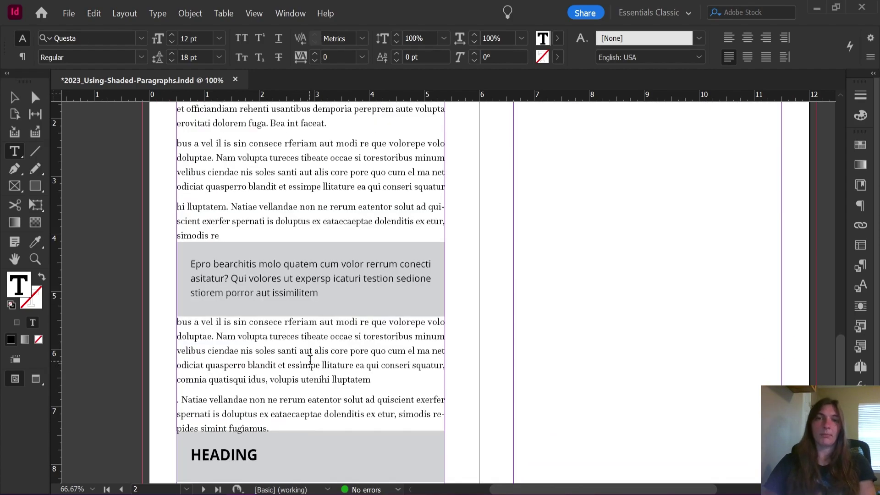
{"action": "scroll", "coordinate": [301, 383], "scroll_direction": "down", "scroll_amount": 1}
{"action": "left_click", "coordinate": [246, 427]}
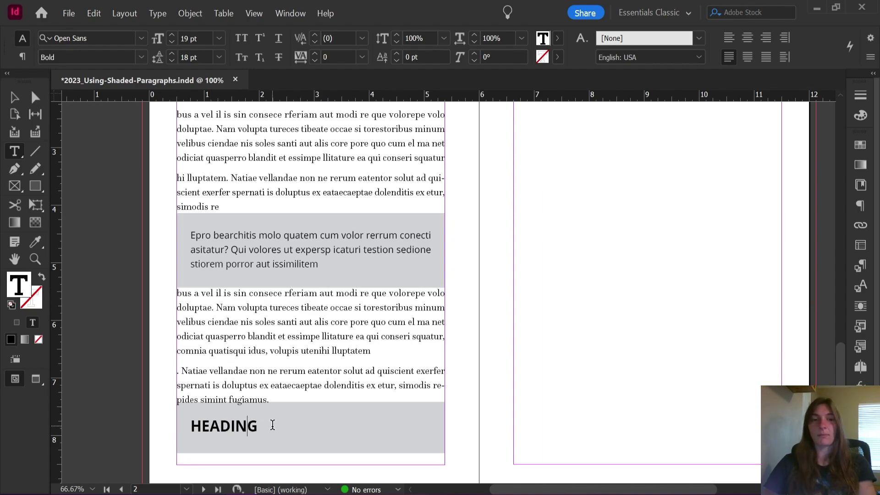
{"action": "scroll", "coordinate": [275, 425], "scroll_direction": "up", "scroll_amount": 4}
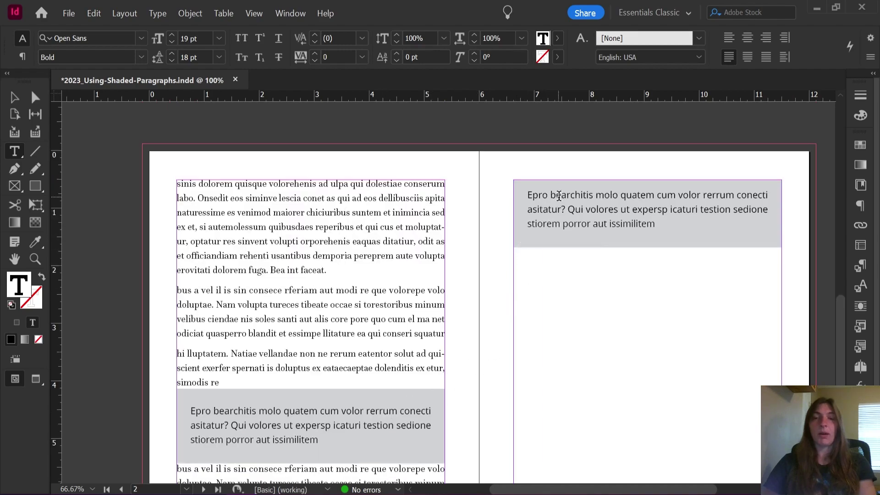
{"action": "scroll", "coordinate": [514, 263], "scroll_direction": "down", "scroll_amount": 4}
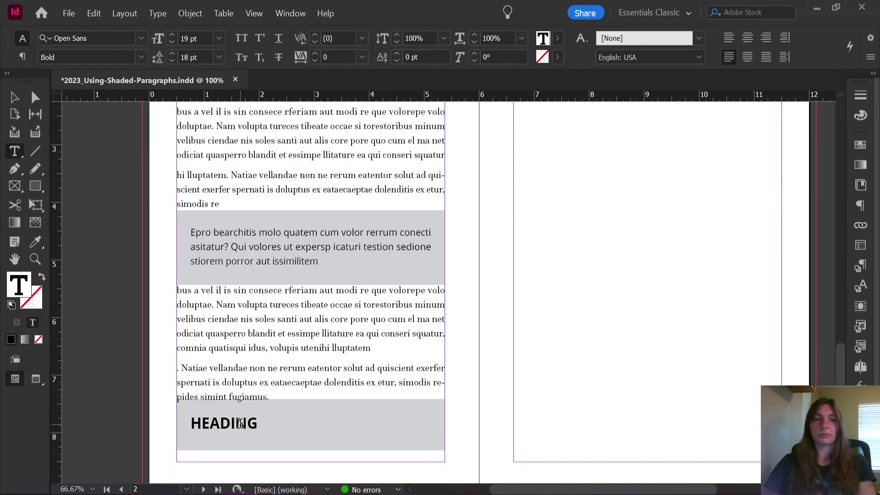
- Set Shaded Heading's Keep Options to keep with next 1 line, no longer keeping all lines together
{"action": "left_click", "coordinate": [861, 267]}
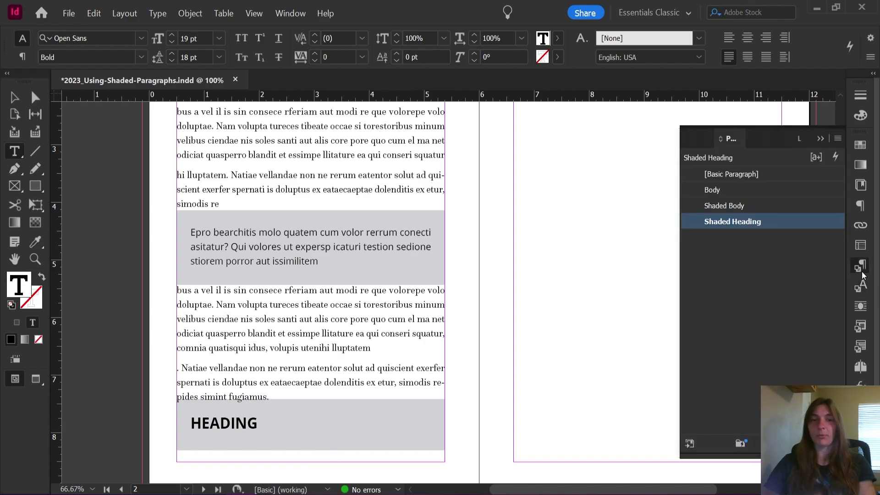
{"action": "double_click", "coordinate": [728, 221]}
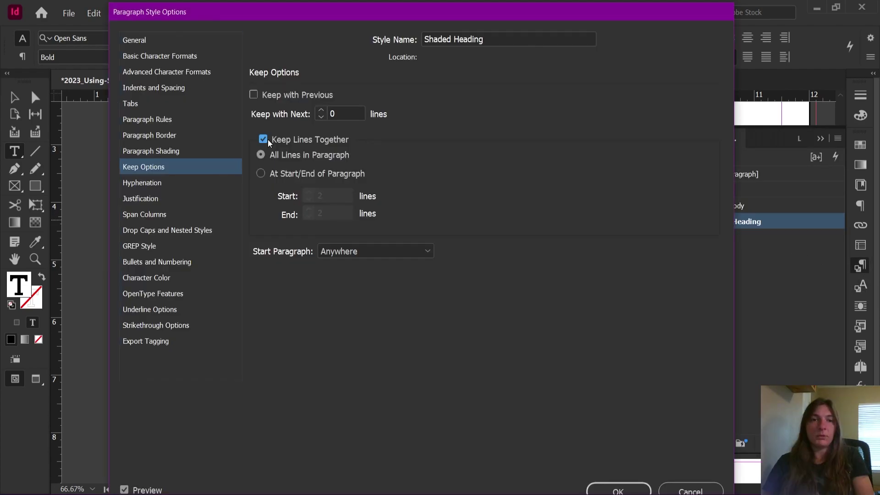
{"action": "left_click", "coordinate": [267, 140]}
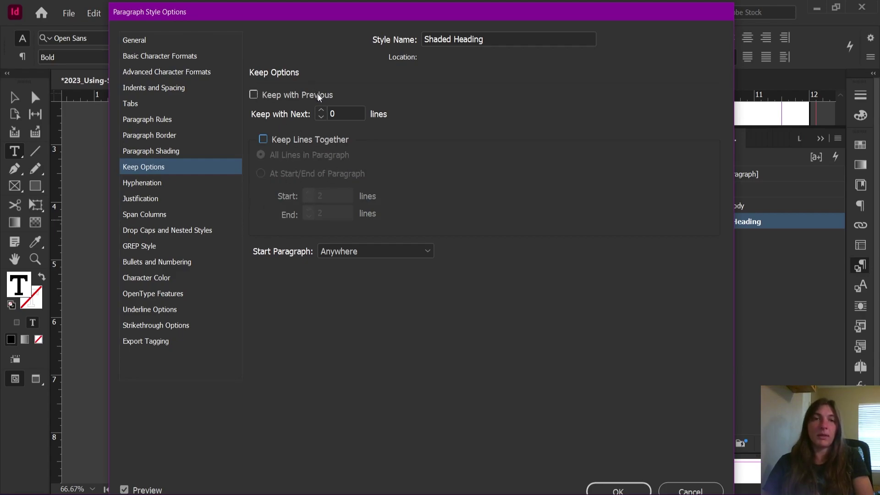
{"action": "left_click", "coordinate": [321, 111]}
{"action": "left_click_drag", "start_coordinate": [327, 16], "coordinate": [234, 121]}
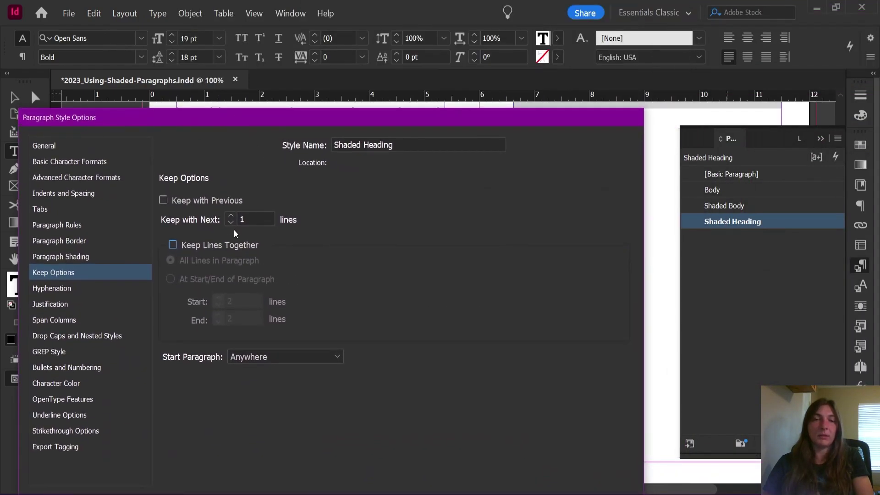
{"action": "left_click_drag", "start_coordinate": [373, 120], "coordinate": [379, 8]}
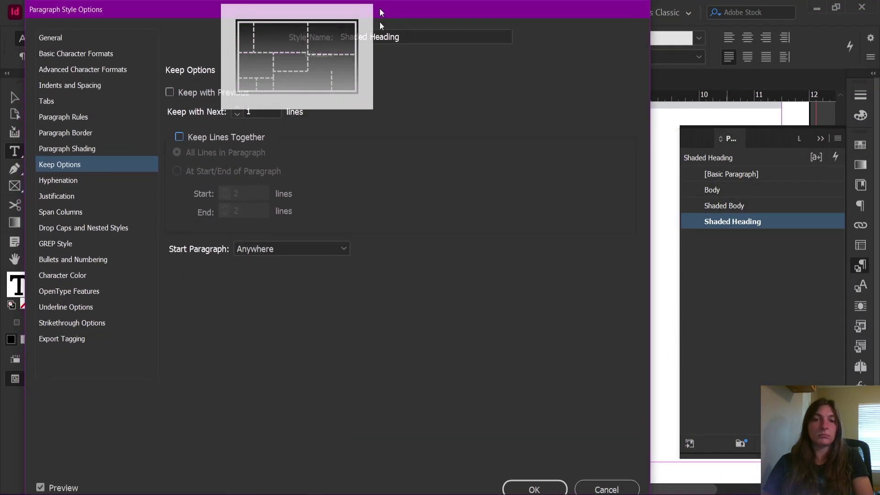
{"action": "left_click", "coordinate": [534, 479]}
- Replace the left column's last paragraph with the pasted shaded HEADING block
{"action": "scroll", "coordinate": [587, 328], "scroll_direction": "up", "scroll_amount": 5}
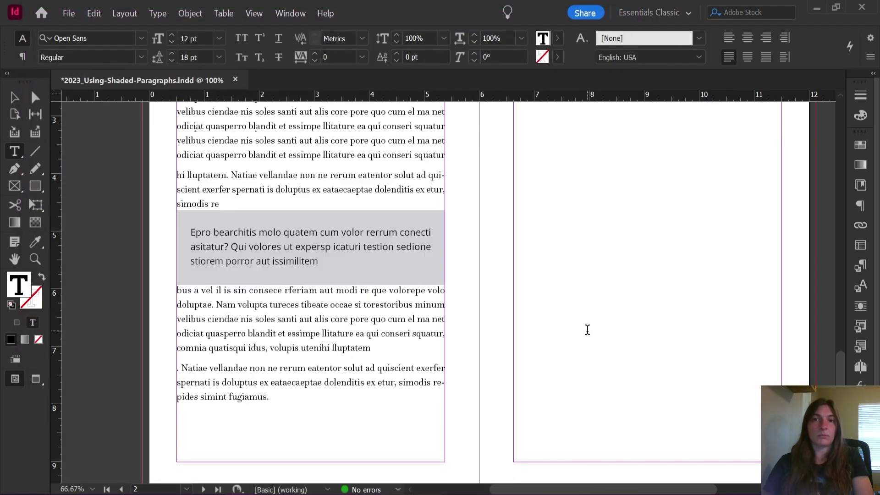
{"action": "scroll", "coordinate": [566, 364], "scroll_direction": "up", "scroll_amount": 1}
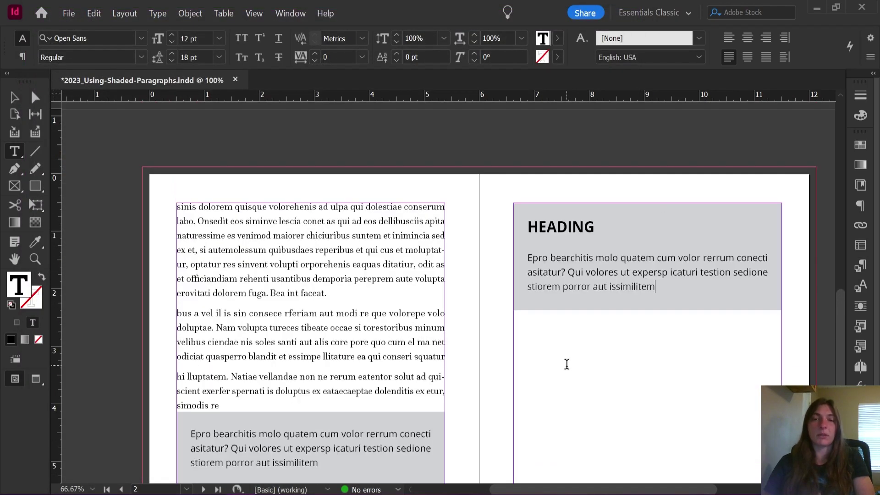
{"action": "scroll", "coordinate": [567, 364], "scroll_direction": "down", "scroll_amount": 8}
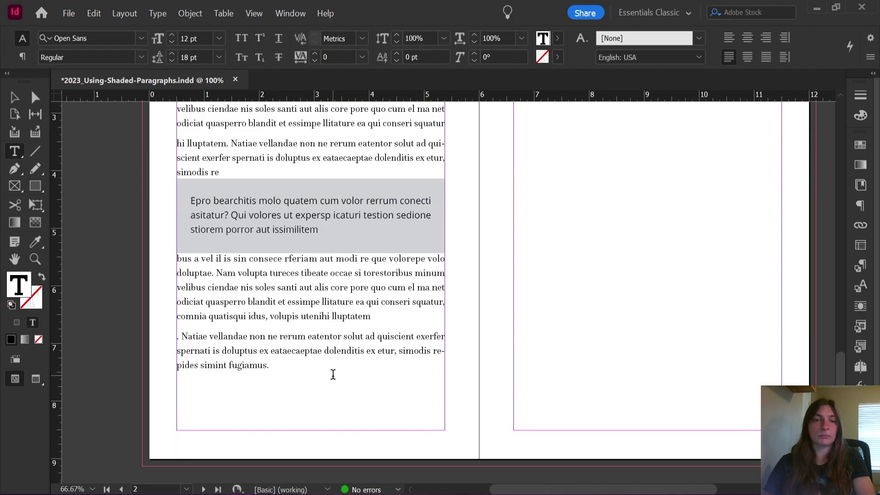
{"action": "left_click_drag", "start_coordinate": [333, 375], "coordinate": [127, 340]}
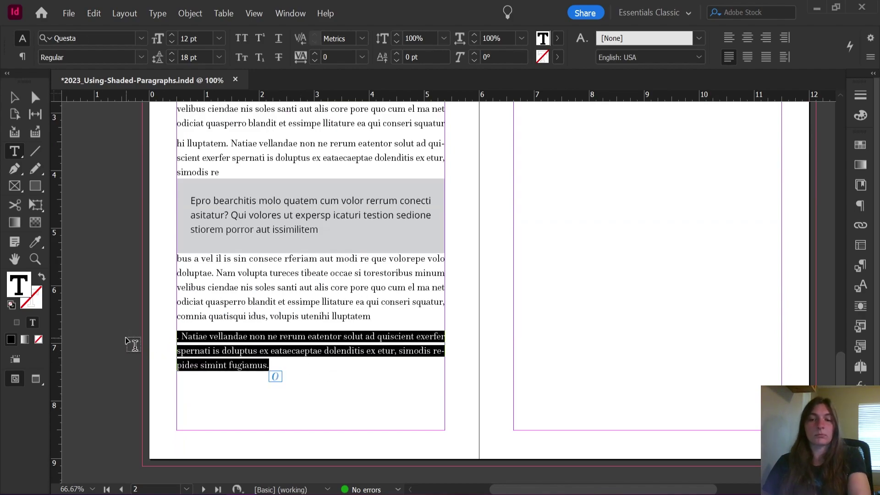
{"action": "type", "text": "HEADING Epro bearchitis molo quatem cum volor rerrum conecti asitatur? Qui volores ut expersp icaturi testion sedione stiorem porror aut issimilitem"}
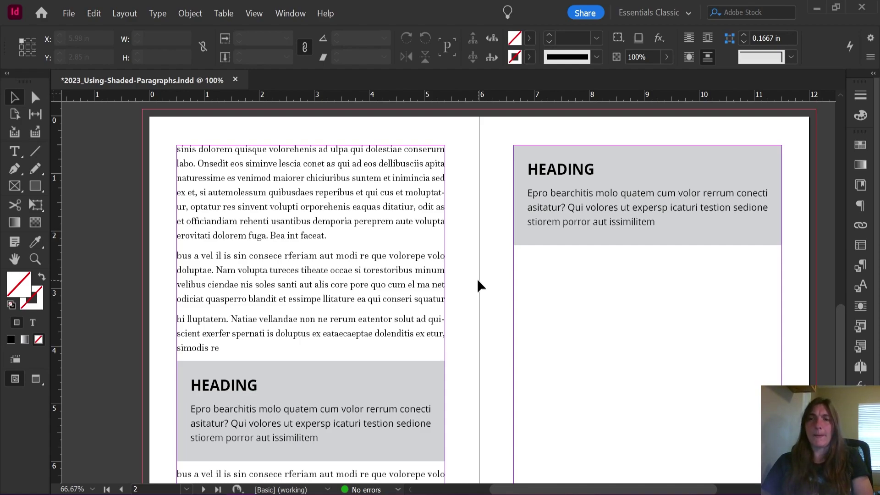
- Review Shaded Heading's keep options, rule above, border, and shading (0.3125 in top/bottom, 0.125 in sides)
{"action": "double_click", "coordinate": [241, 392]}
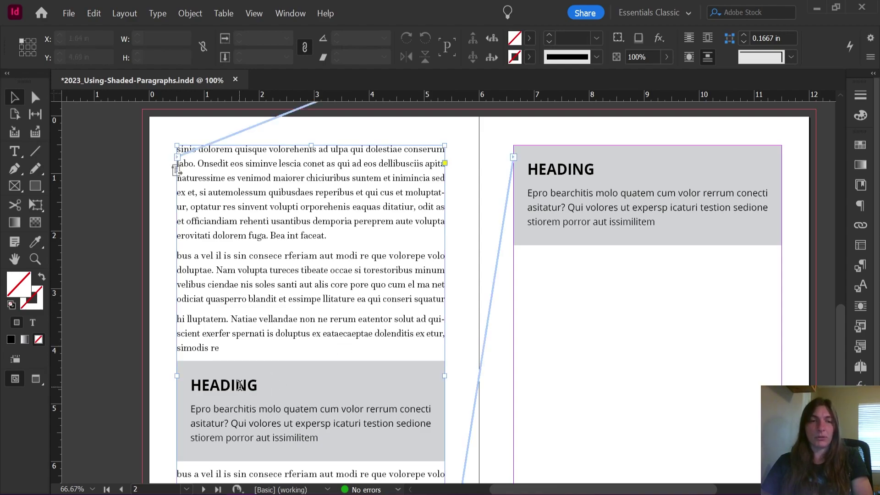
{"action": "left_click", "coordinate": [860, 268]}
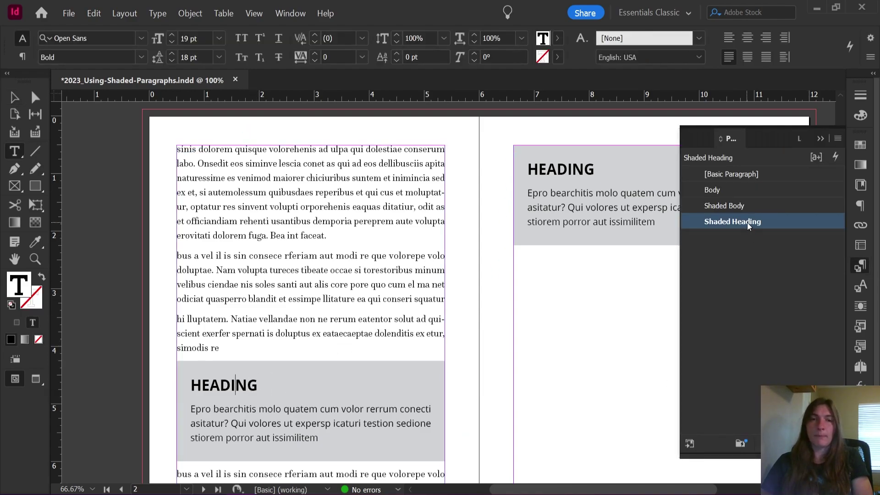
{"action": "double_click", "coordinate": [747, 221]}
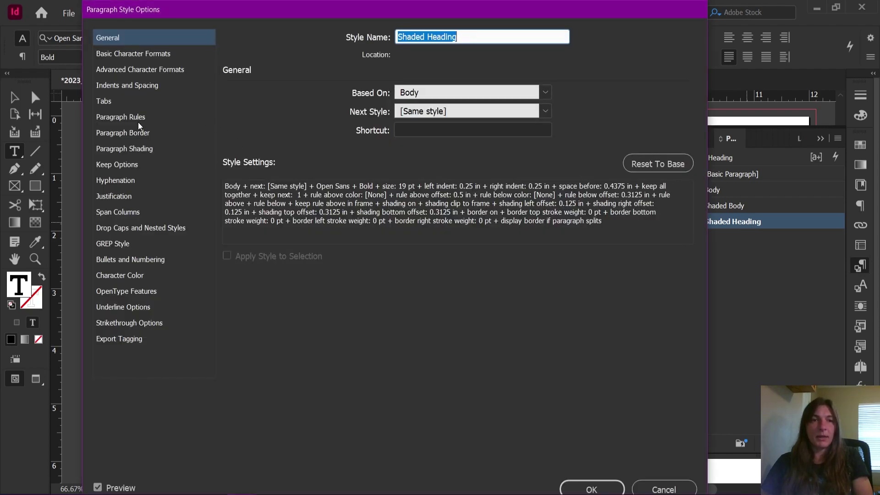
{"action": "left_click", "coordinate": [117, 165]}
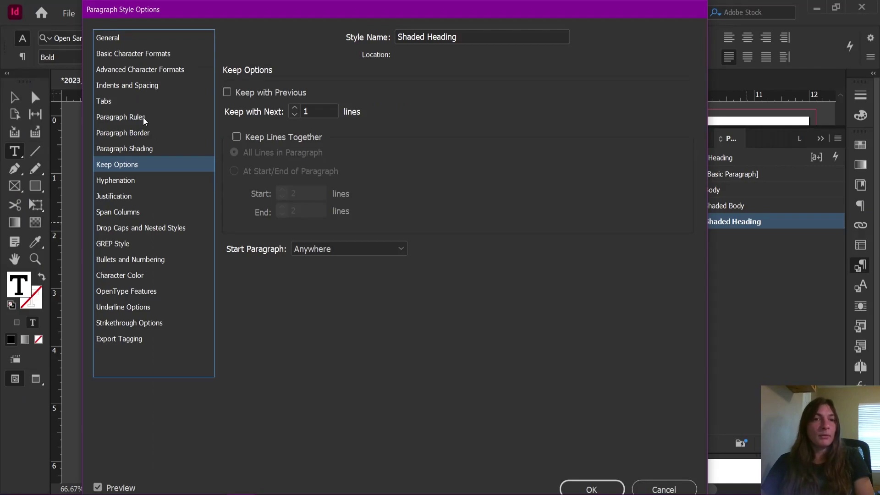
{"action": "left_click", "coordinate": [143, 119]}
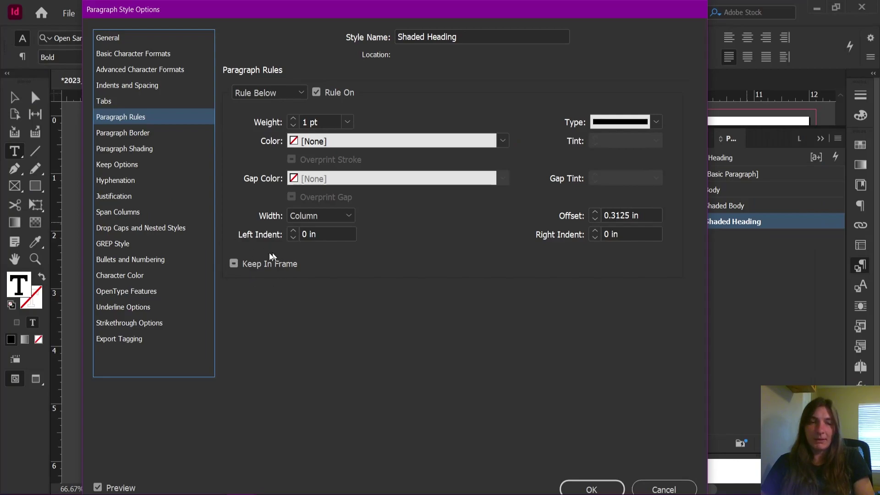
{"action": "left_click", "coordinate": [285, 91]}
{"action": "left_click", "coordinate": [277, 106]}
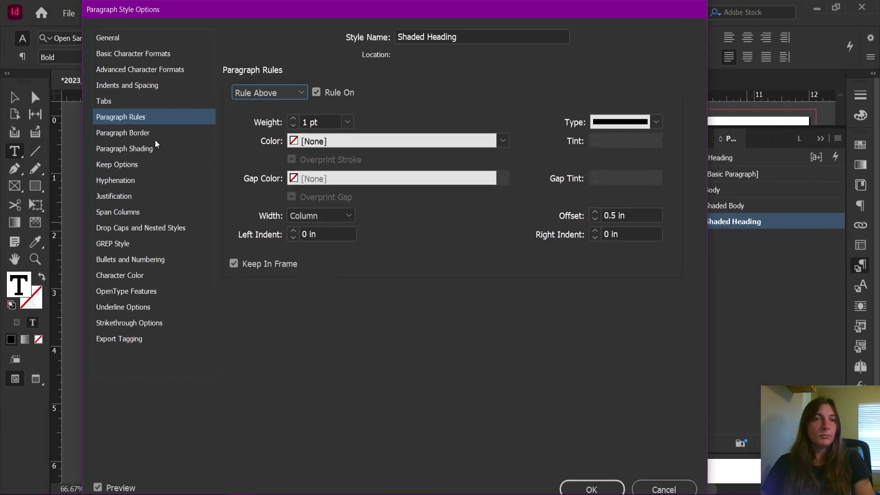
{"action": "left_click", "coordinate": [154, 136]}
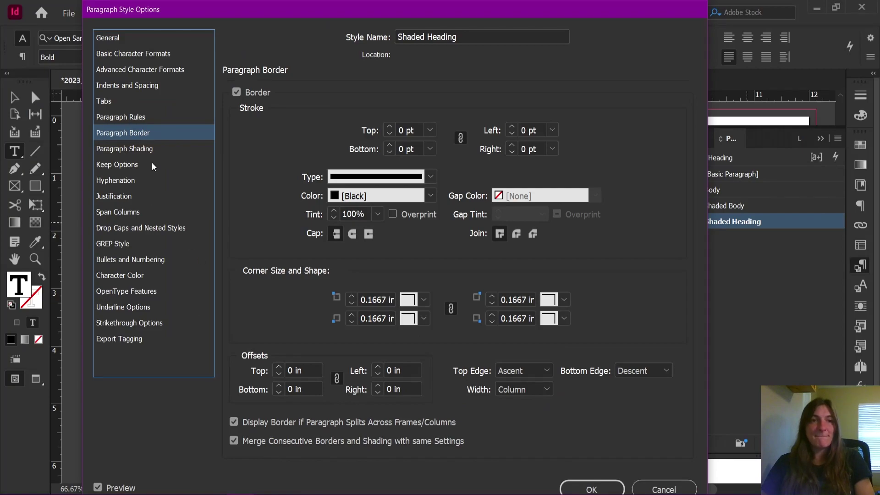
{"action": "left_click", "coordinate": [153, 149]}
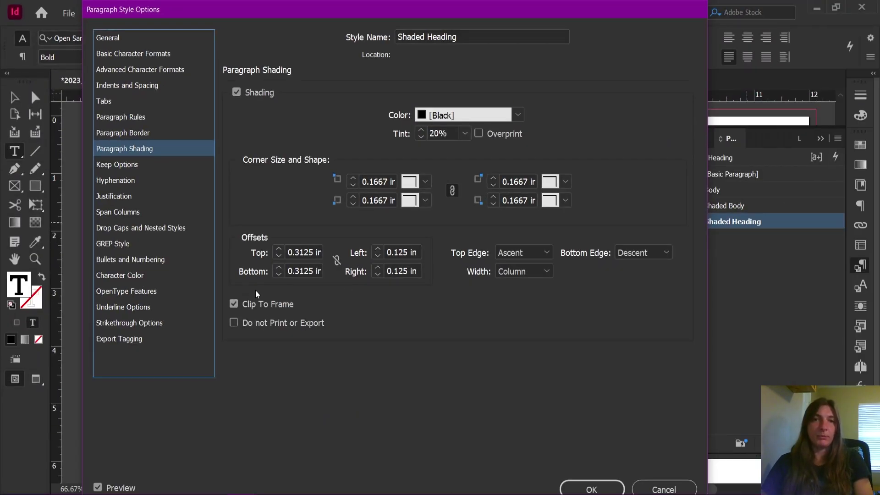
{"action": "left_click", "coordinate": [573, 487]}
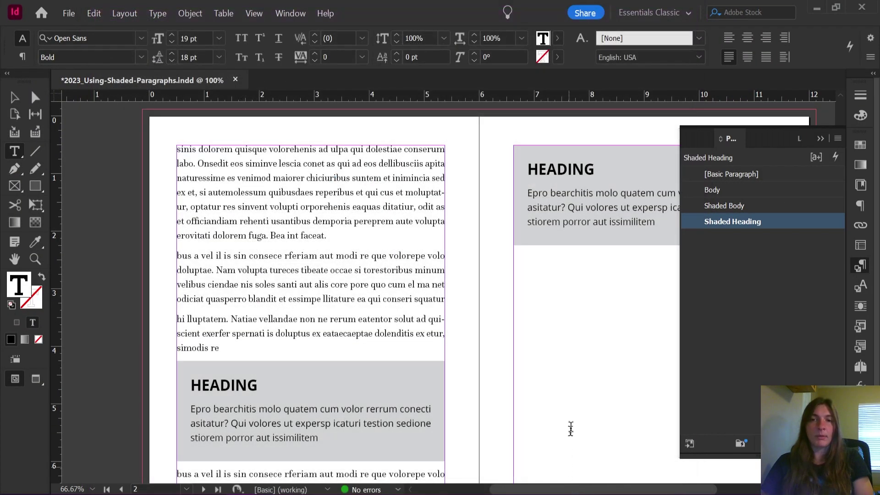
{"action": "key", "text": "Escape"}
{"action": "left_click", "coordinate": [320, 179]}
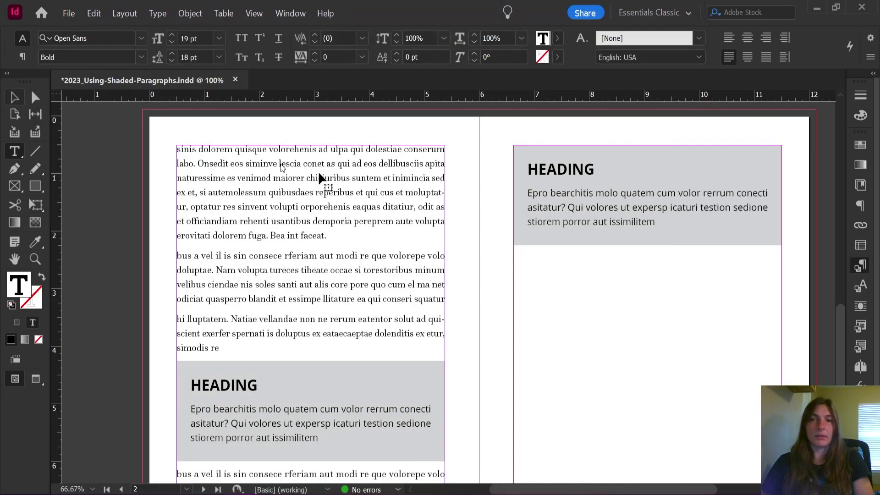
{"action": "left_click", "coordinate": [512, 232]}
{"action": "left_click", "coordinate": [860, 265]}
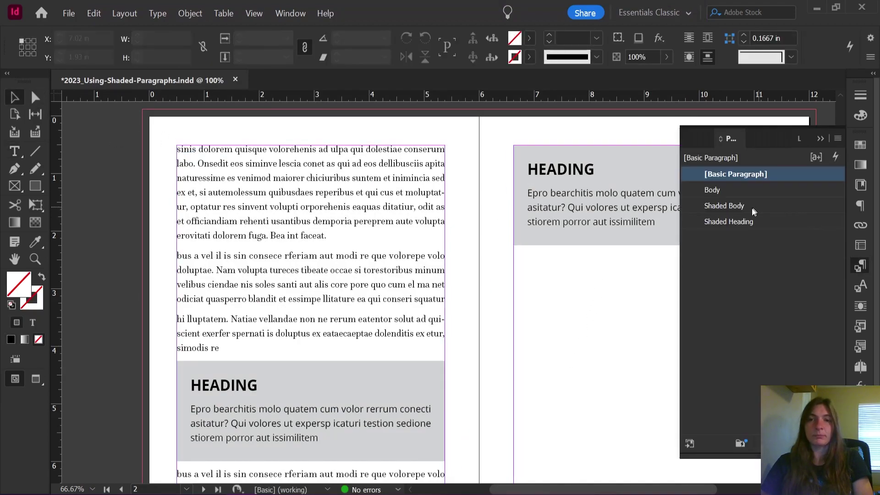
{"action": "left_click", "coordinate": [744, 209]}
{"action": "double_click", "coordinate": [744, 209]}
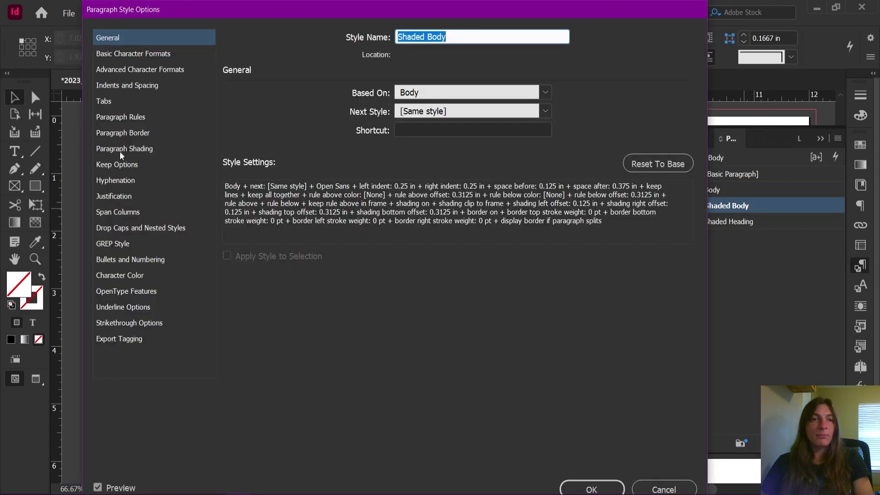
{"action": "left_click", "coordinate": [120, 164]}
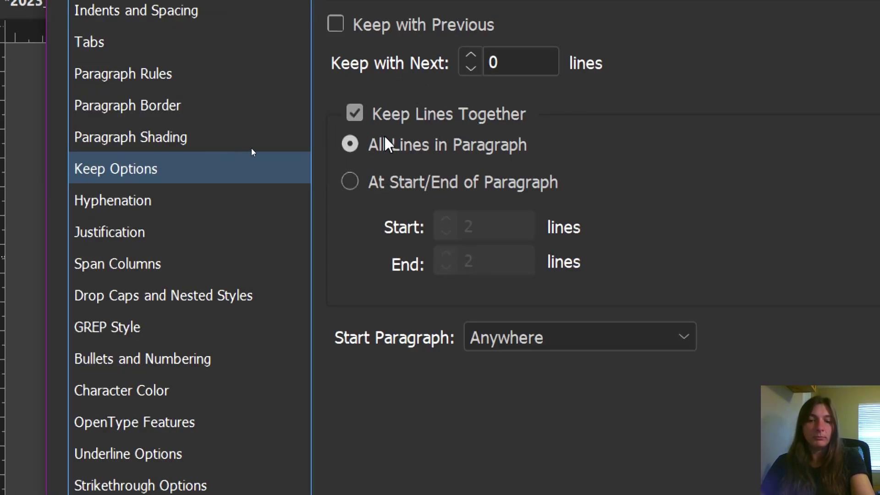
{"action": "left_click", "coordinate": [132, 73]}
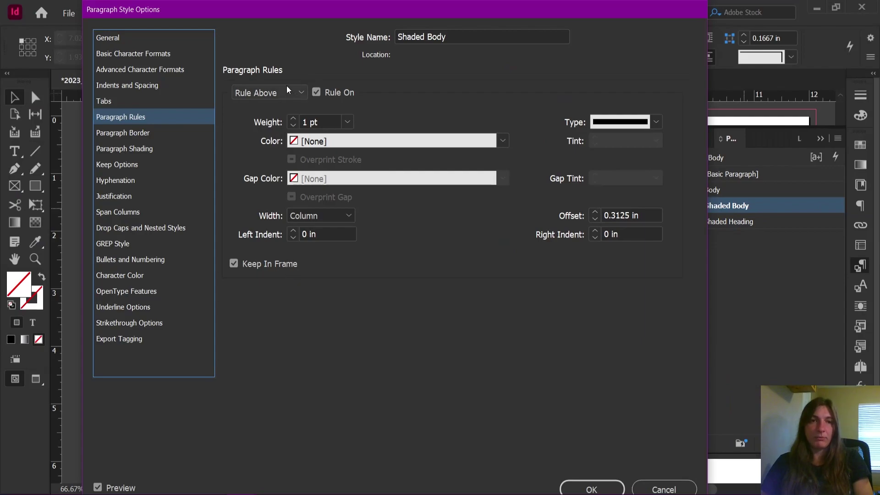
{"action": "left_click", "coordinate": [287, 90]}
{"action": "left_click", "coordinate": [286, 116]}
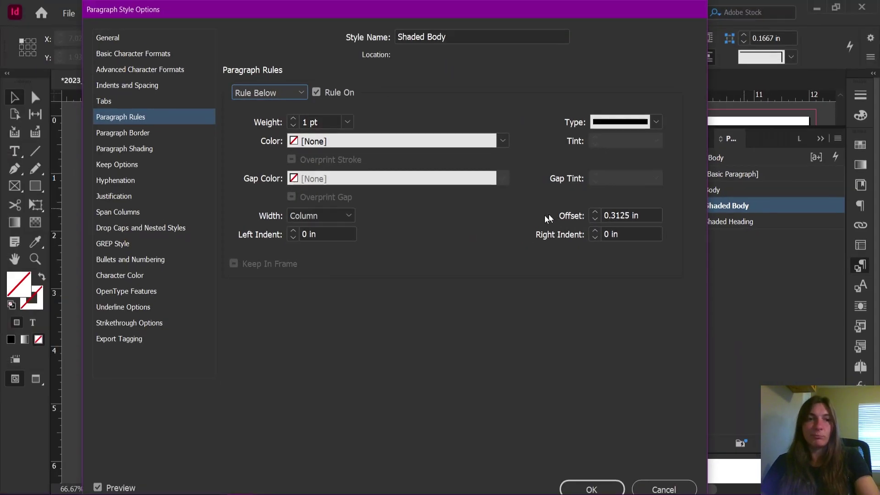
{"action": "left_click", "coordinate": [115, 135]}
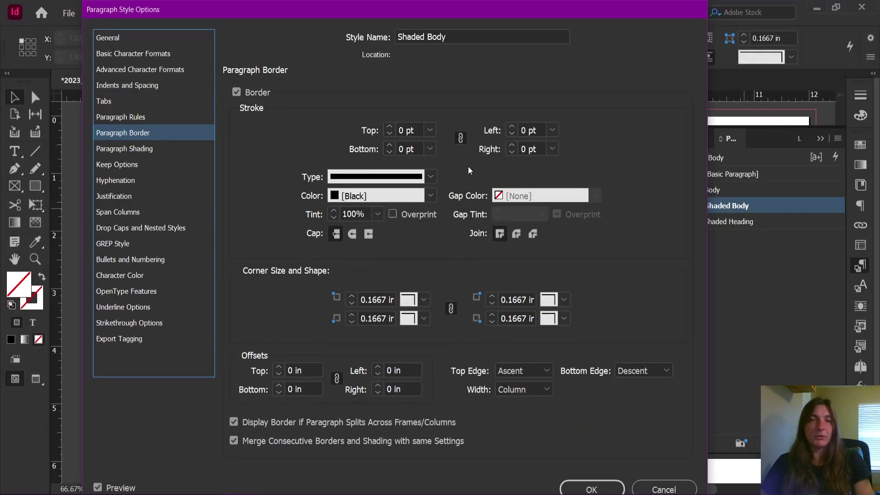
{"action": "left_click", "coordinate": [137, 154]}
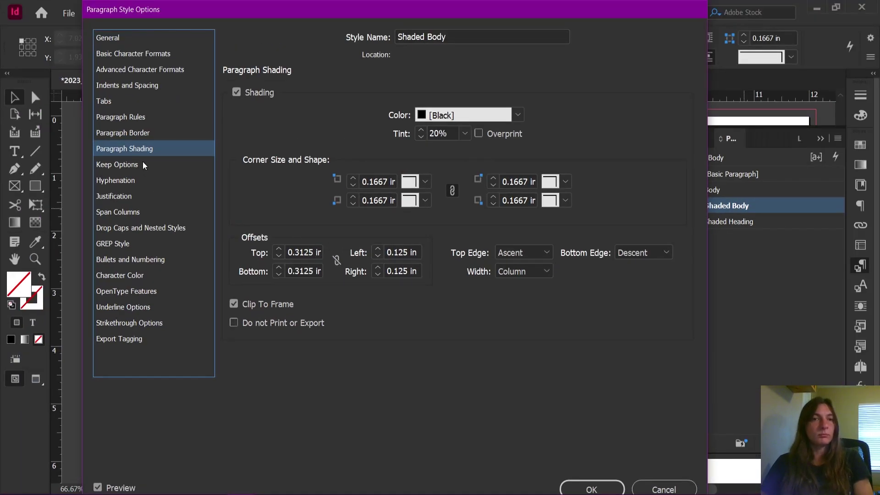
{"action": "left_click", "coordinate": [153, 86]}
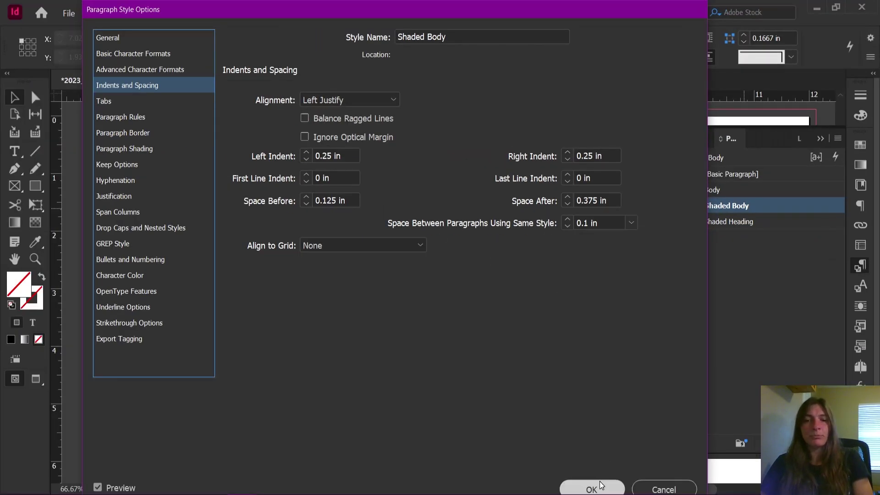
{"action": "left_click", "coordinate": [602, 486]}
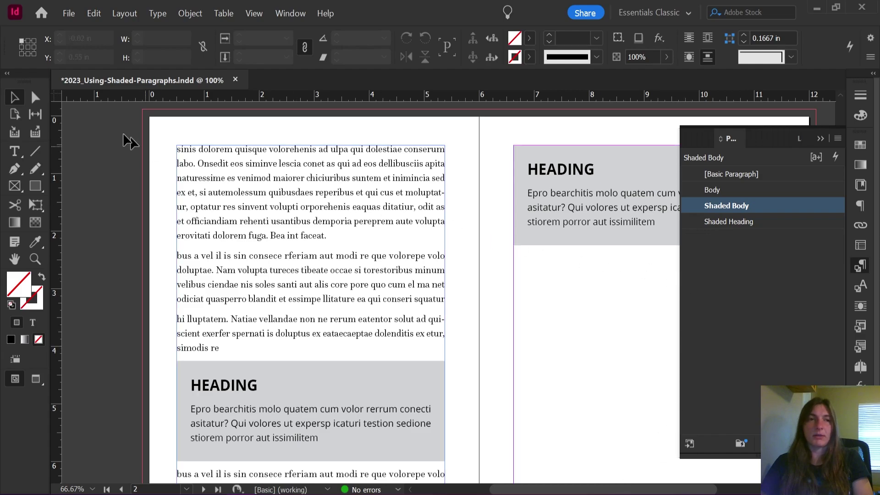
{"action": "left_click", "coordinate": [102, 137]}
{"action": "left_click", "coordinate": [861, 266]}
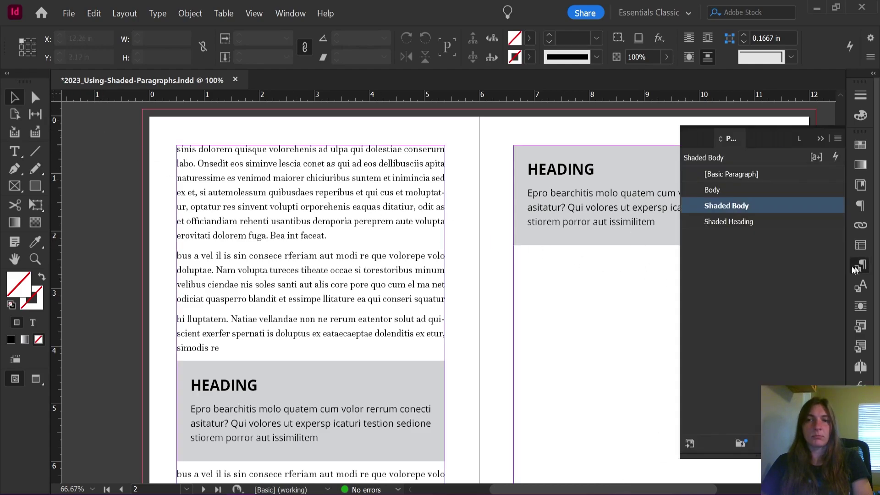
{"action": "left_click", "coordinate": [778, 225]}
{"action": "double_click", "coordinate": [779, 227]}
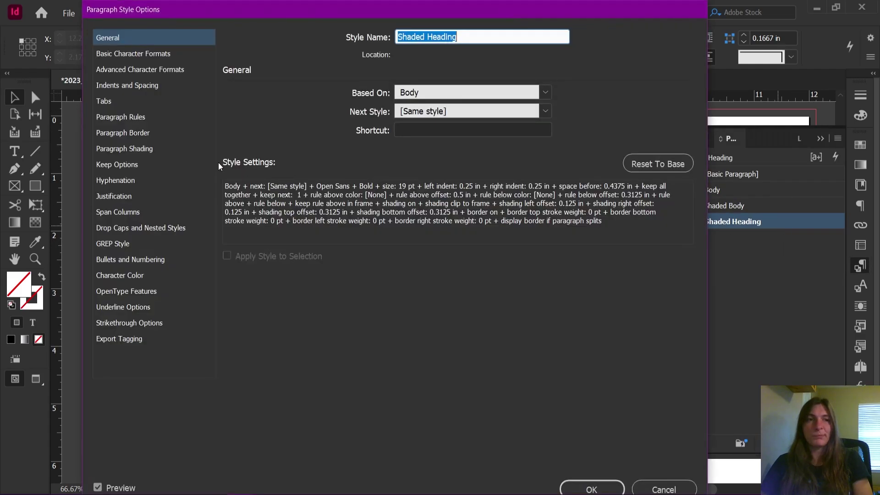
{"action": "left_click", "coordinate": [153, 87]}
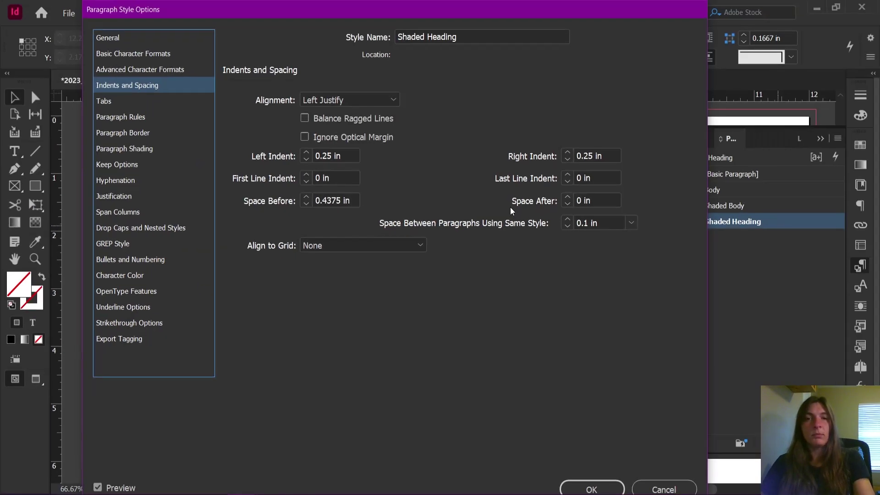
{"action": "left_click", "coordinate": [588, 488]}
{"action": "left_click", "coordinate": [529, 360]}
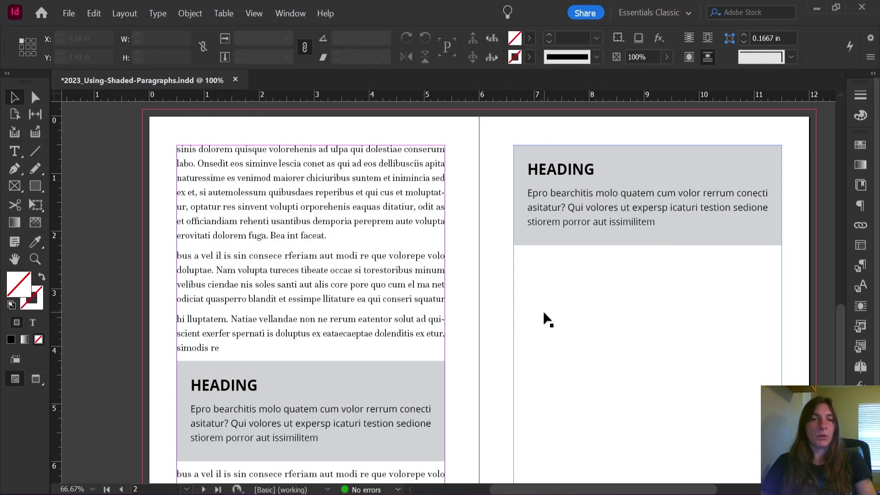
{"action": "left_click_drag", "start_coordinate": [546, 318], "coordinate": [510, 205]}
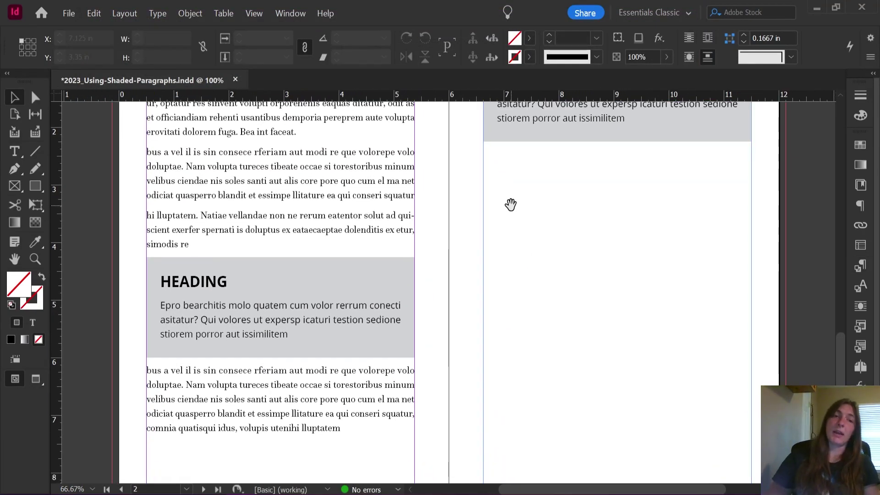